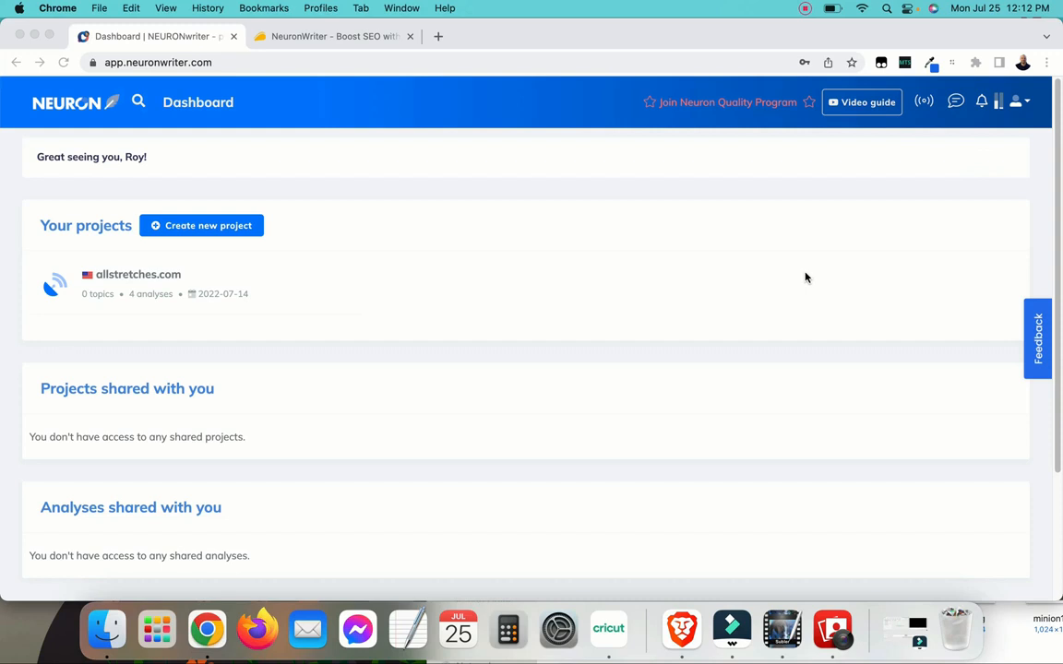
- Review the NeuronWriter deal page on AppSumo, including the deal terms, plan features and code stacking info
left_click(337, 36)
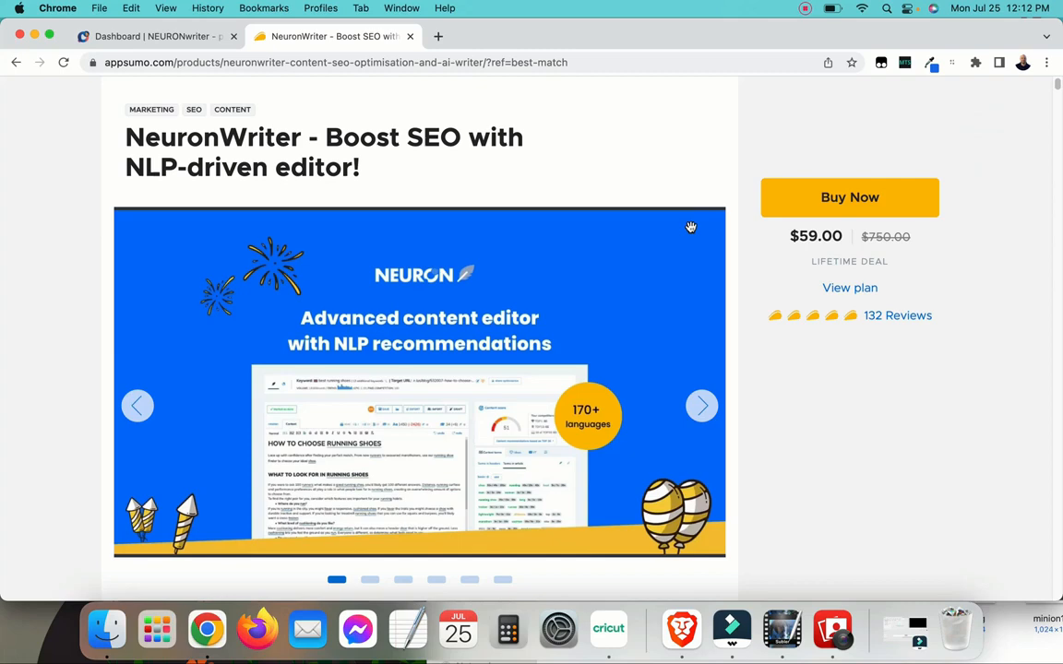
scroll(701, 258, "down", 5)
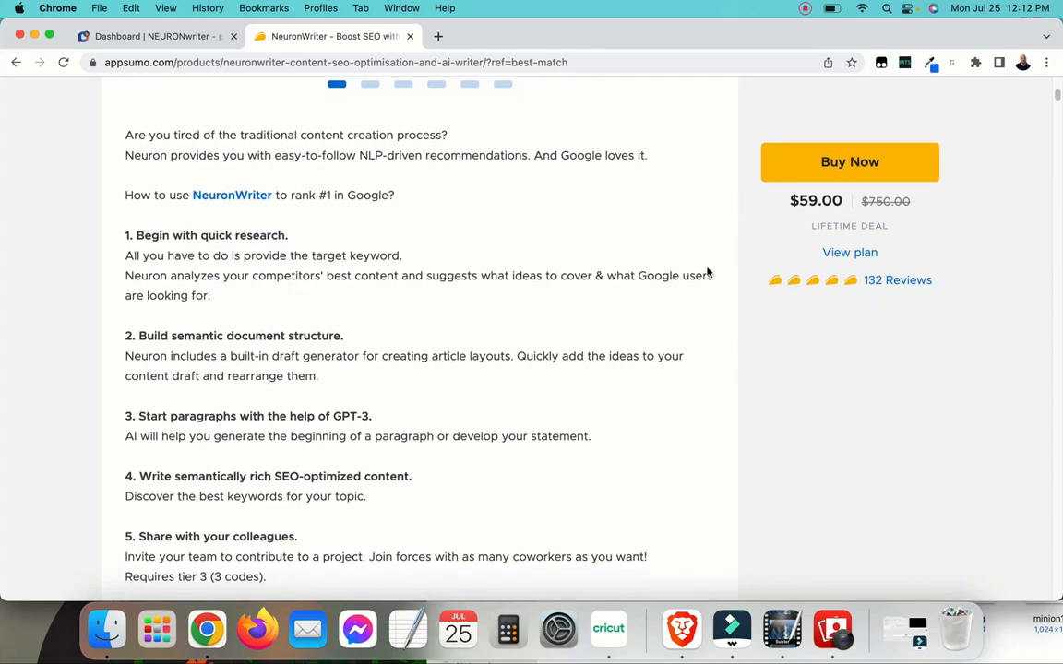
scroll(704, 273, "down", 8)
scroll(704, 273, "up", 6)
scroll(703, 273, "down", 4)
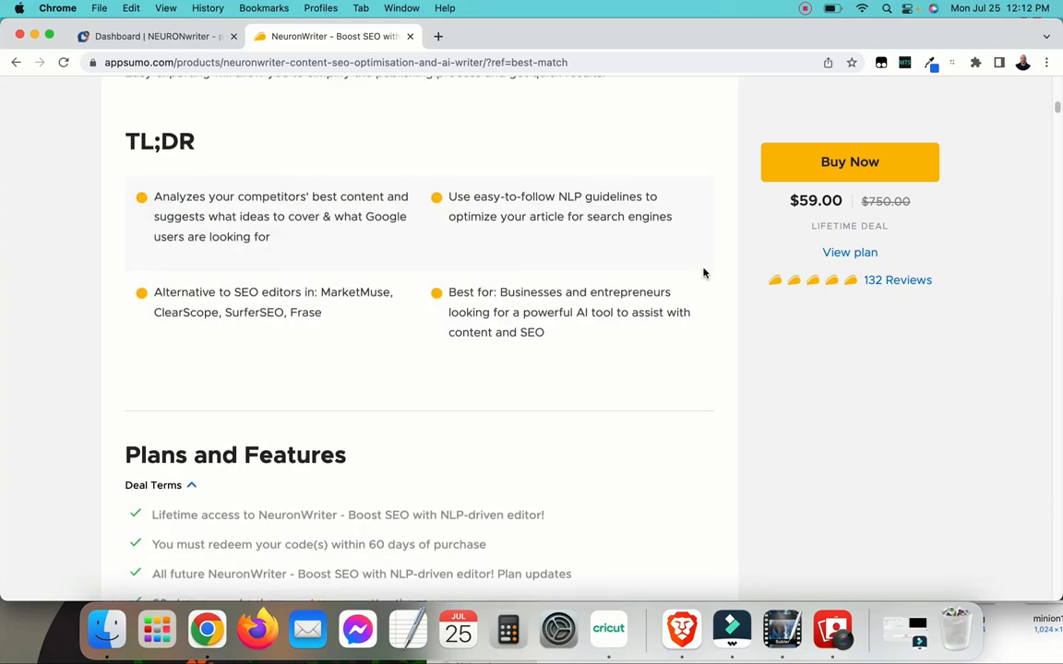
scroll(703, 273, "down", 4)
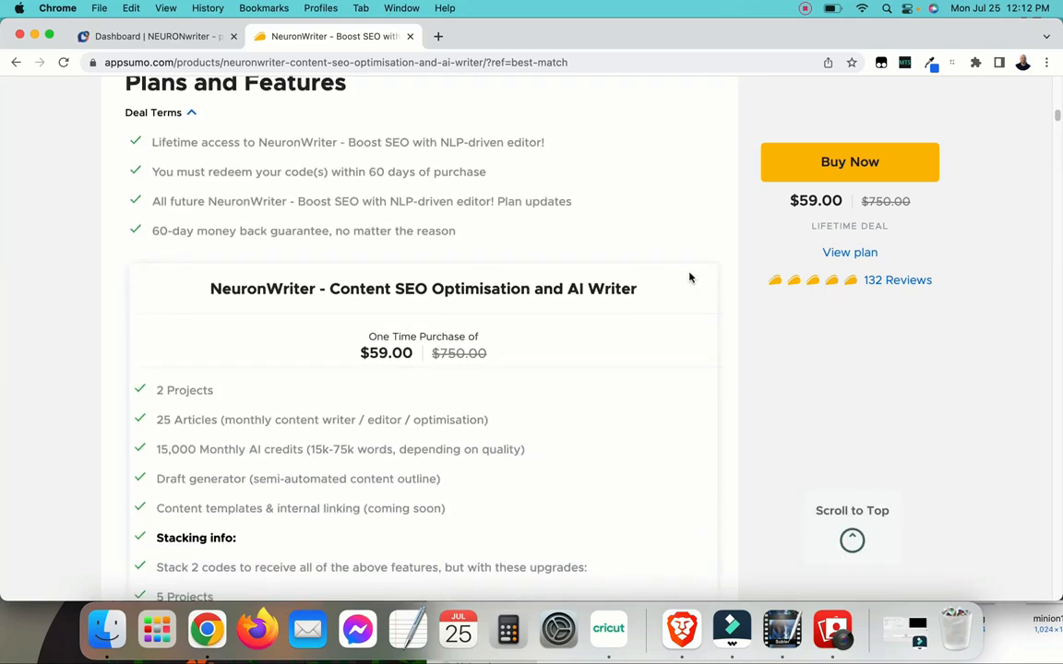
scroll(285, 386, "up", 1)
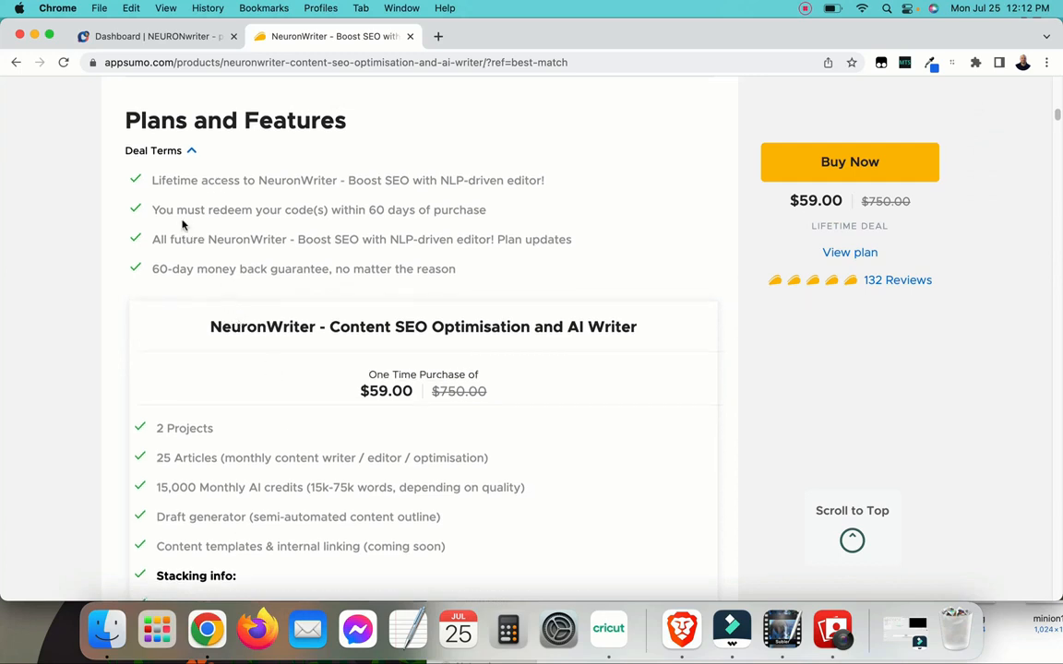
scroll(165, 364, "down", 2)
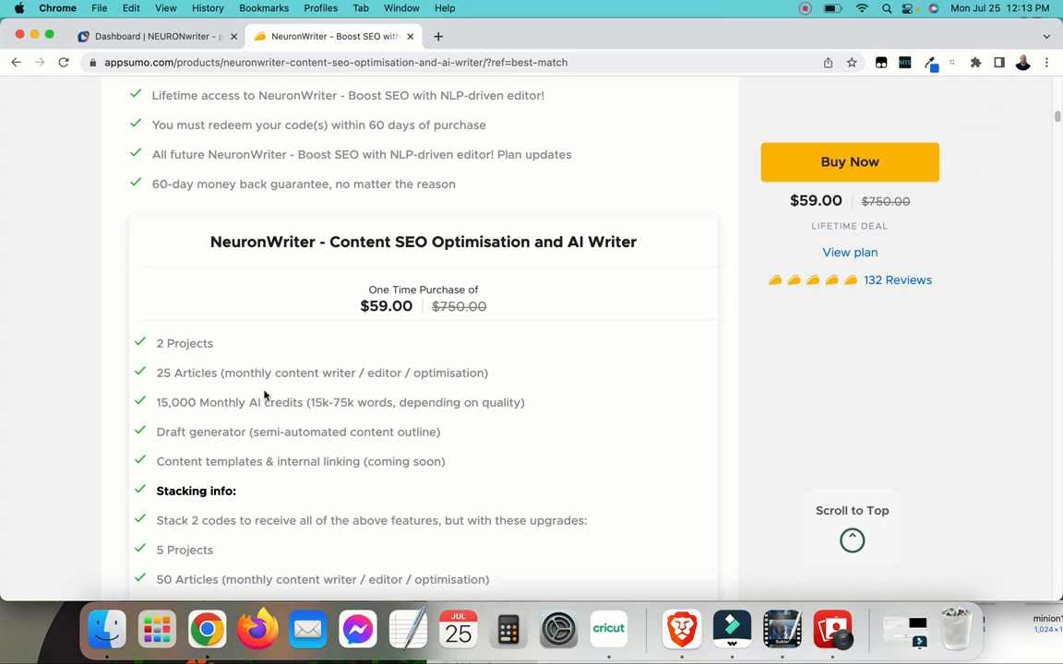
scroll(259, 395, "down", 5)
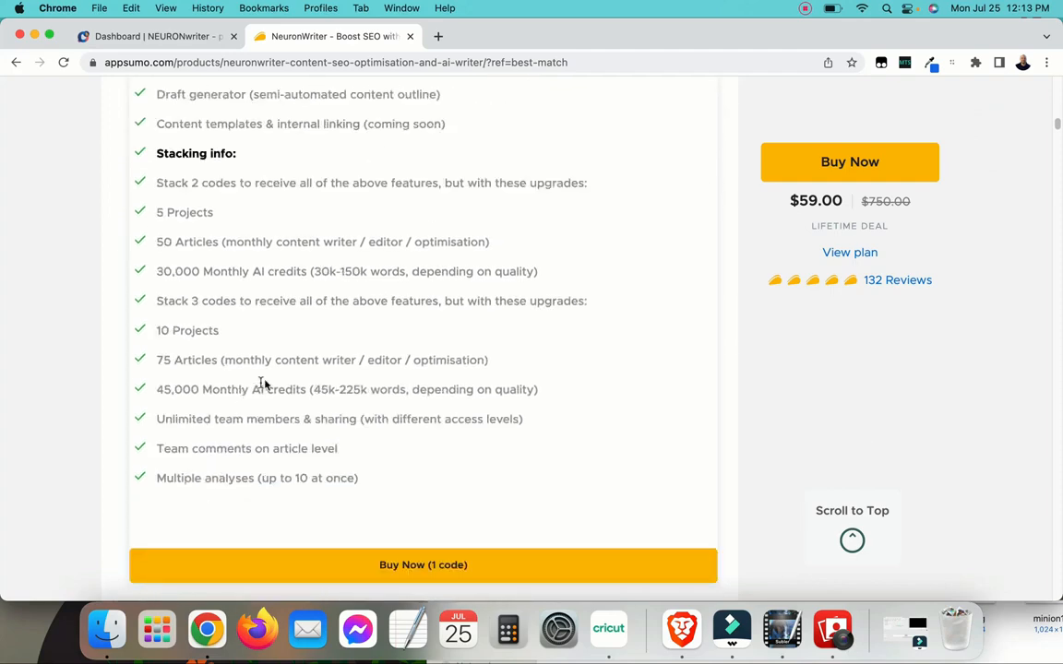
scroll(267, 378, "up", 15)
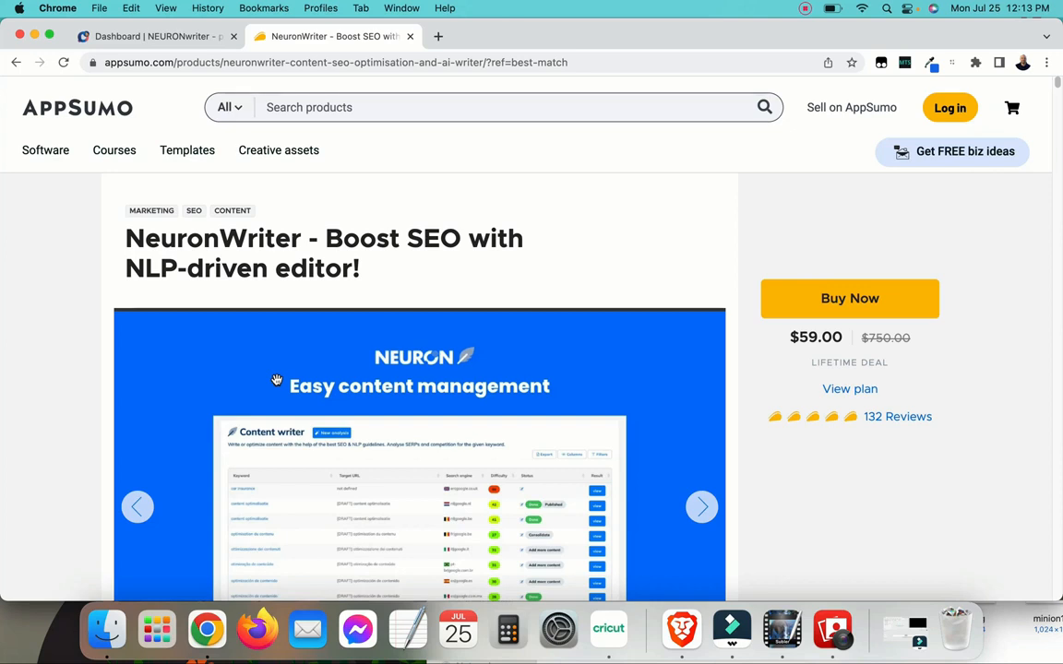
- Switch back to NeuronWriter, open the allstretches.com project and start a new content writer analysis
left_click(180, 37)
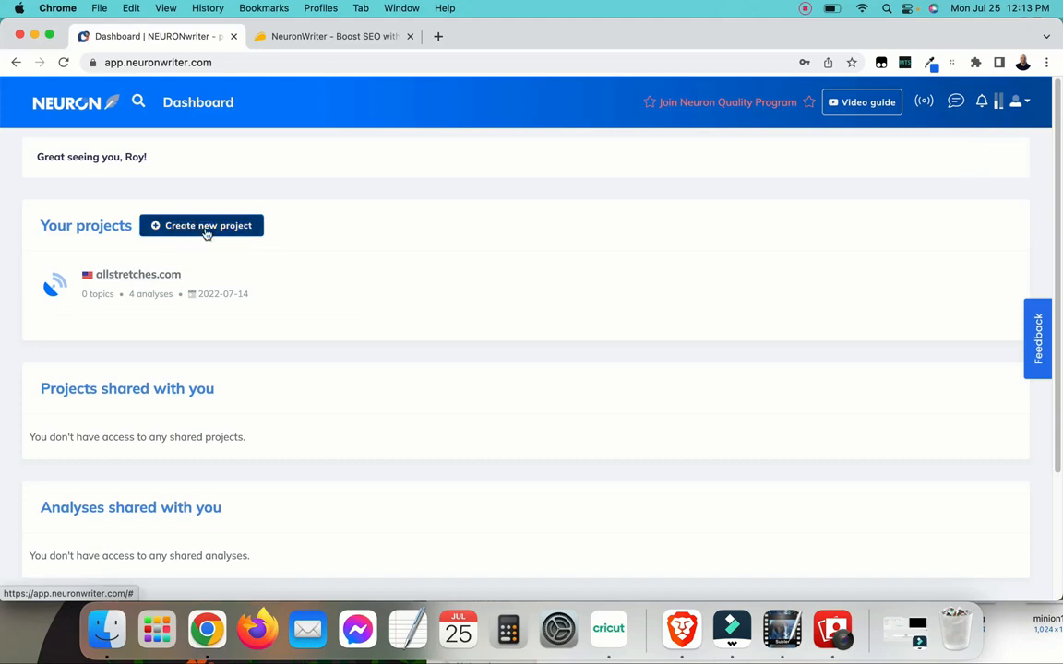
left_click(134, 276)
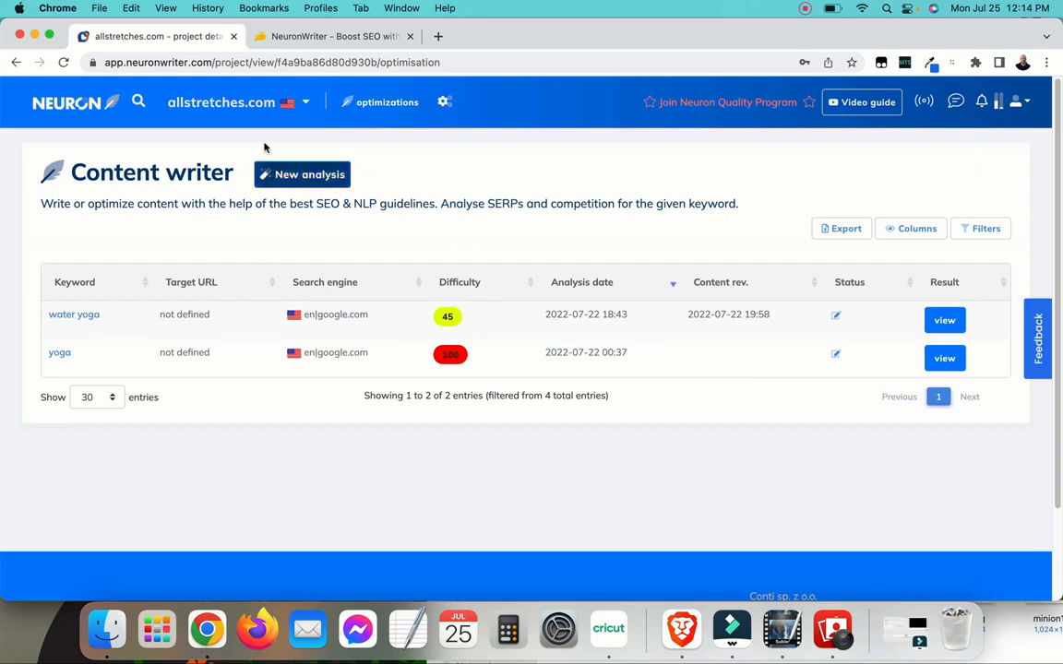
left_click(314, 181)
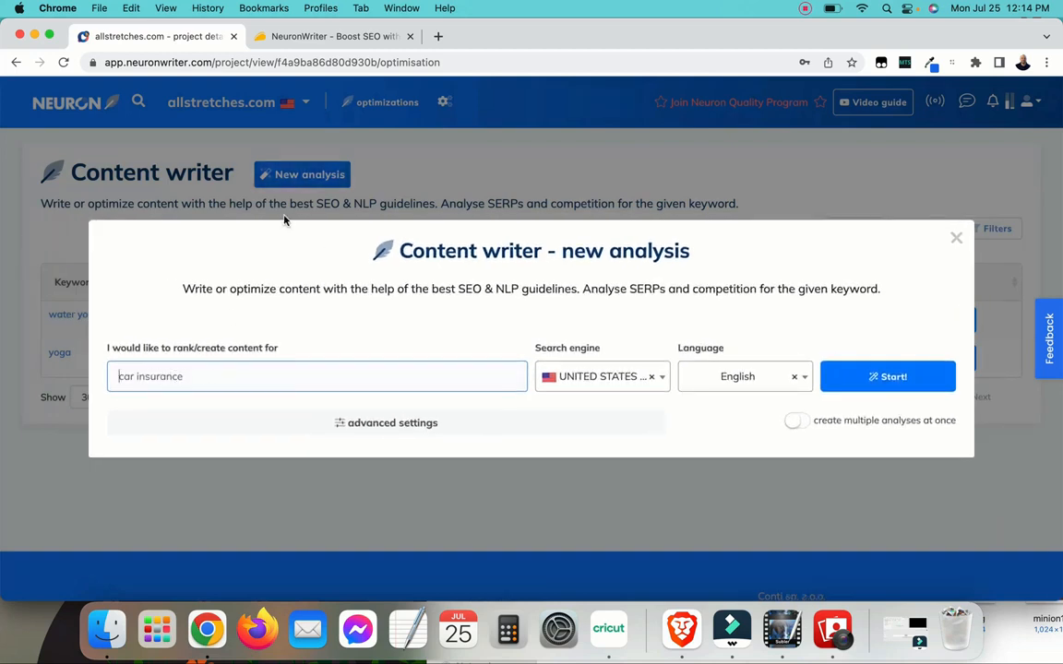
- Enter "can yoga build muscle" as the target keyword and choose UNITED STATES | google.COM as the search engine
type("can yo")
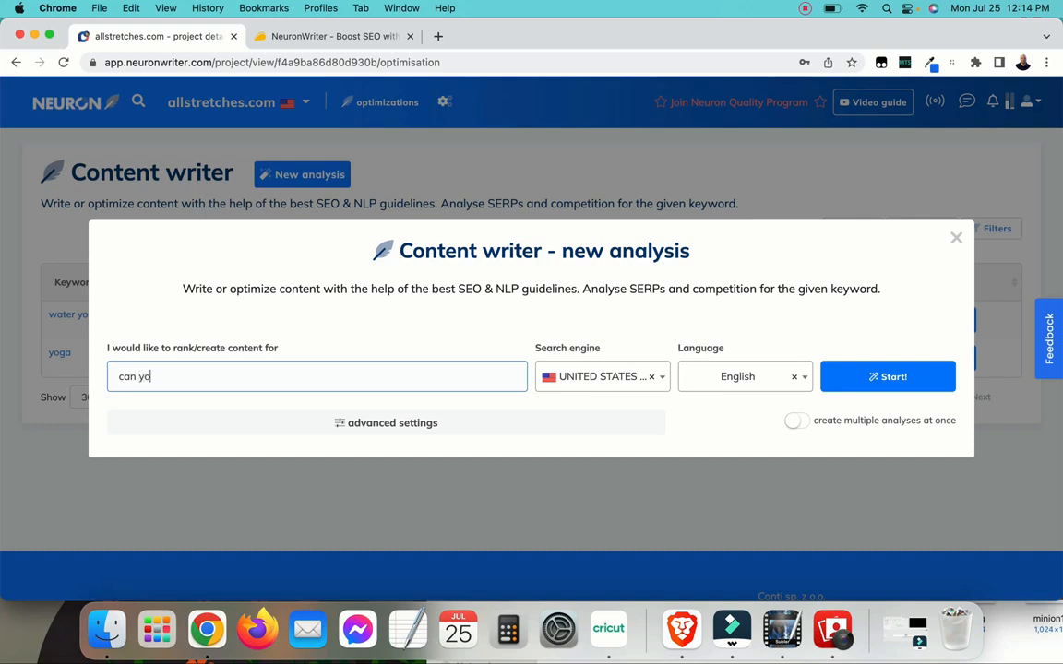
type("ga build muscle")
left_click(662, 380)
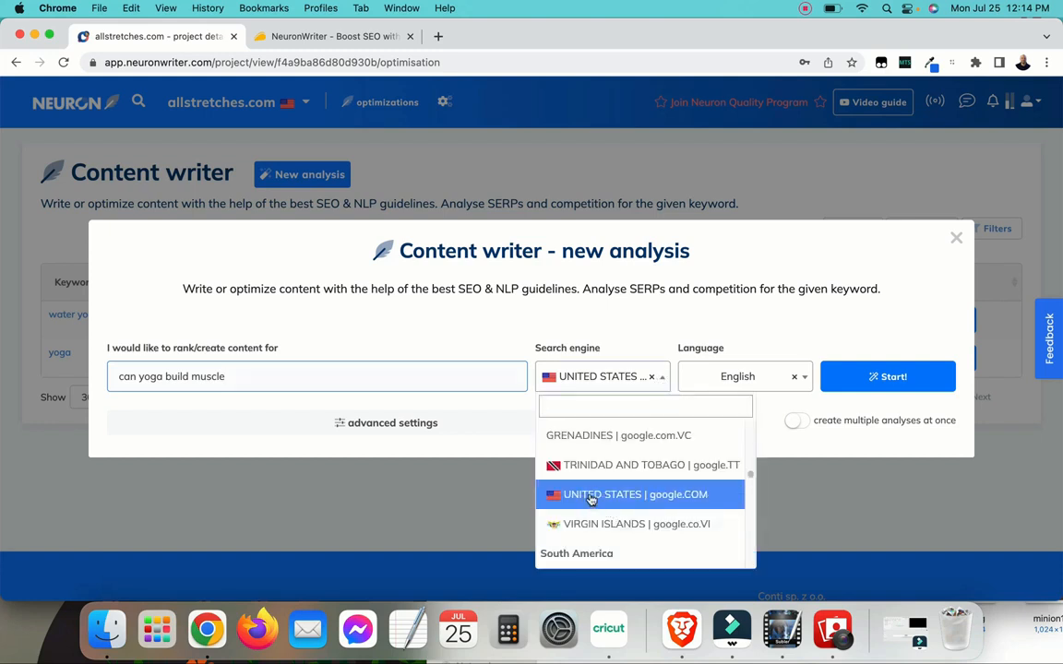
left_click(672, 503)
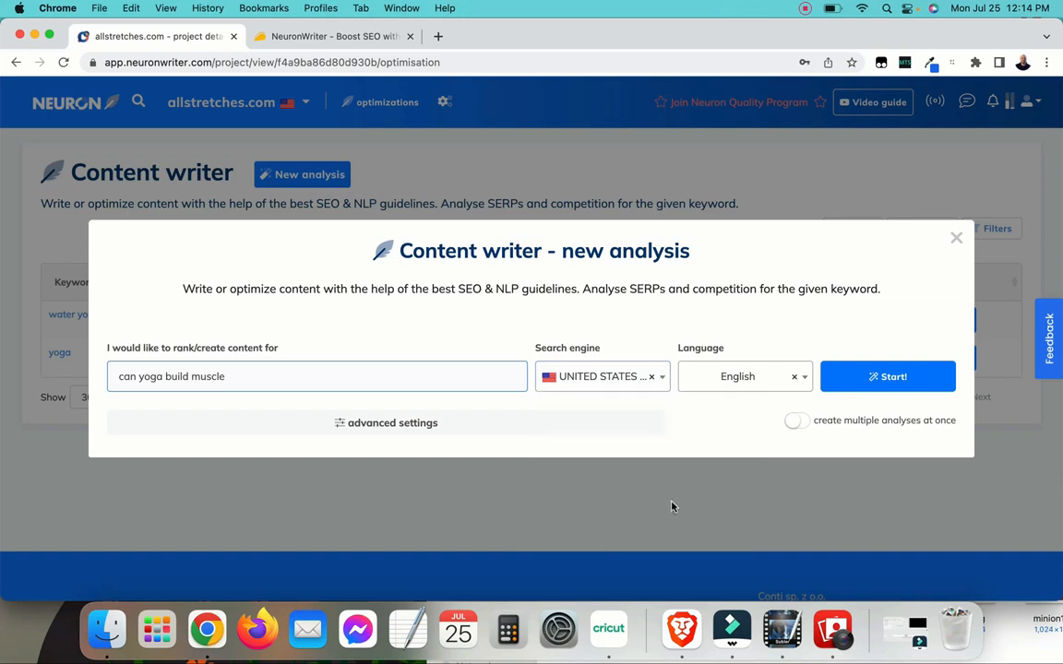
- Examine the search engines and languages available for the new analysis
left_click(661, 377)
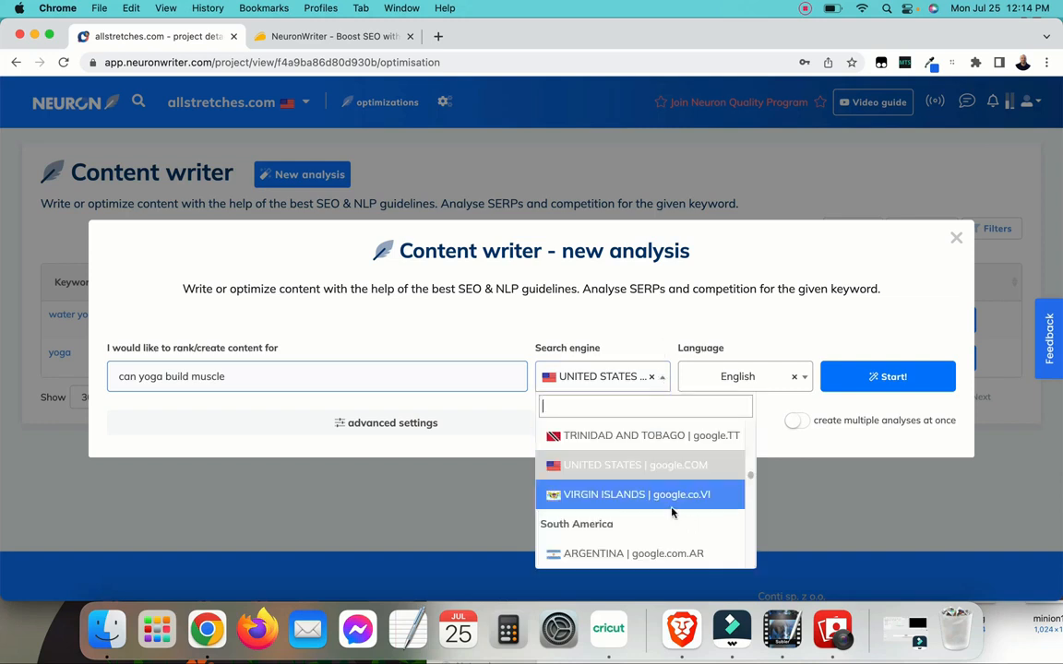
scroll(670, 510, "down", 10)
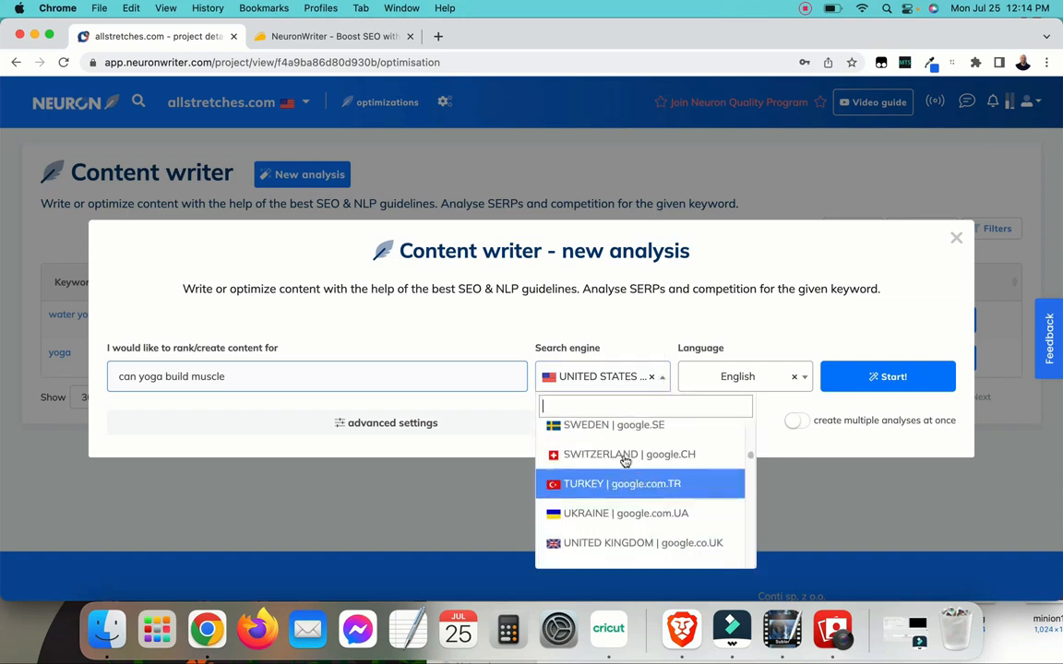
scroll(624, 461, "up", 10)
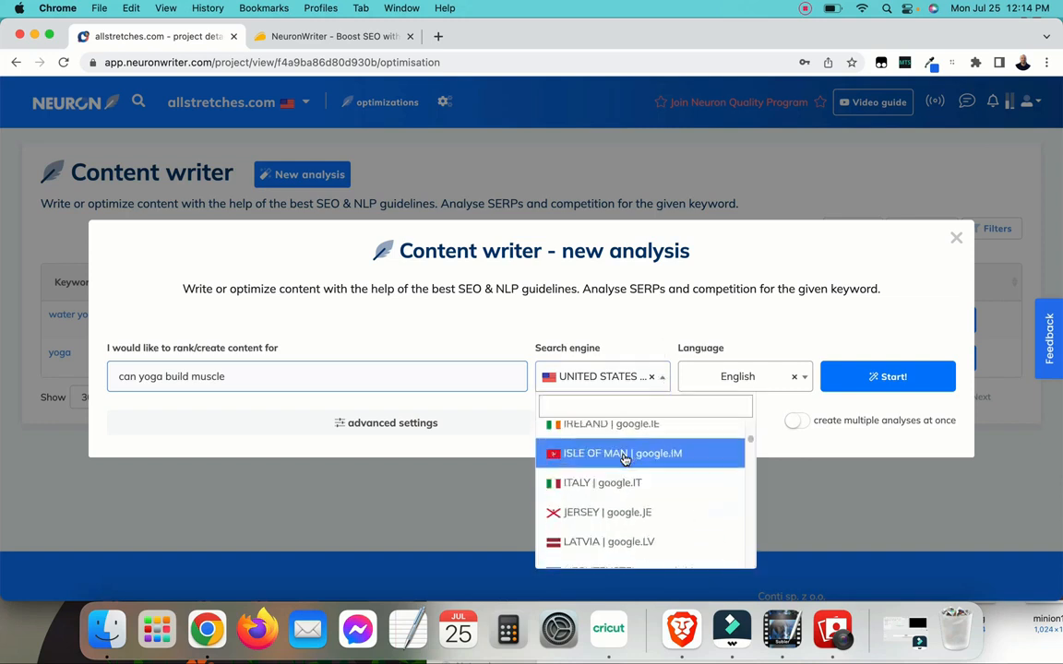
left_click(770, 449)
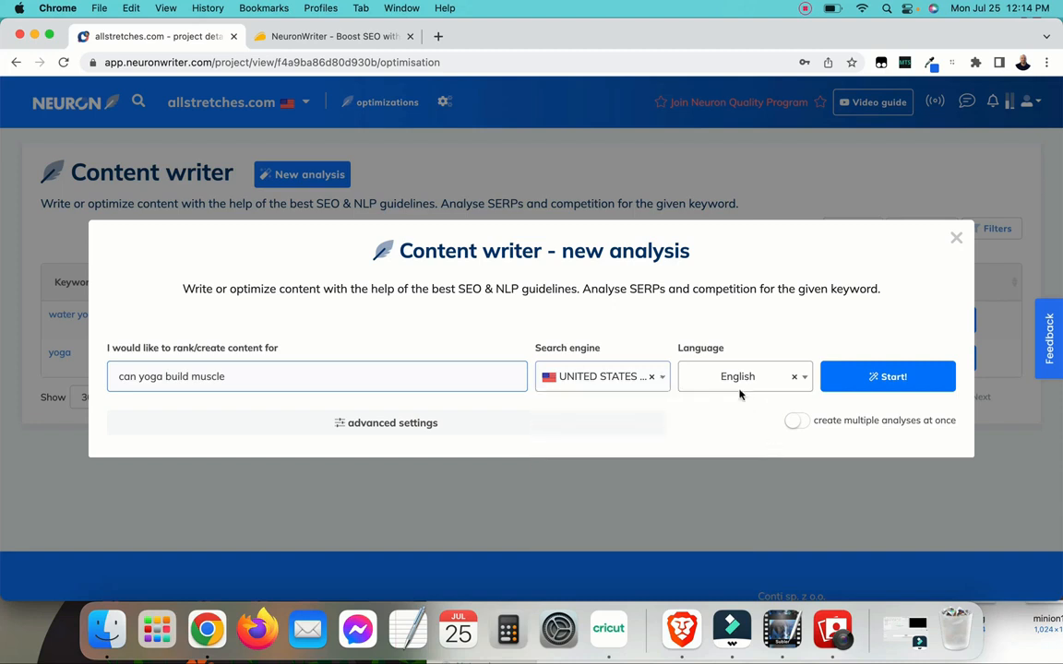
left_click(808, 383)
scroll(771, 492, "down", 7)
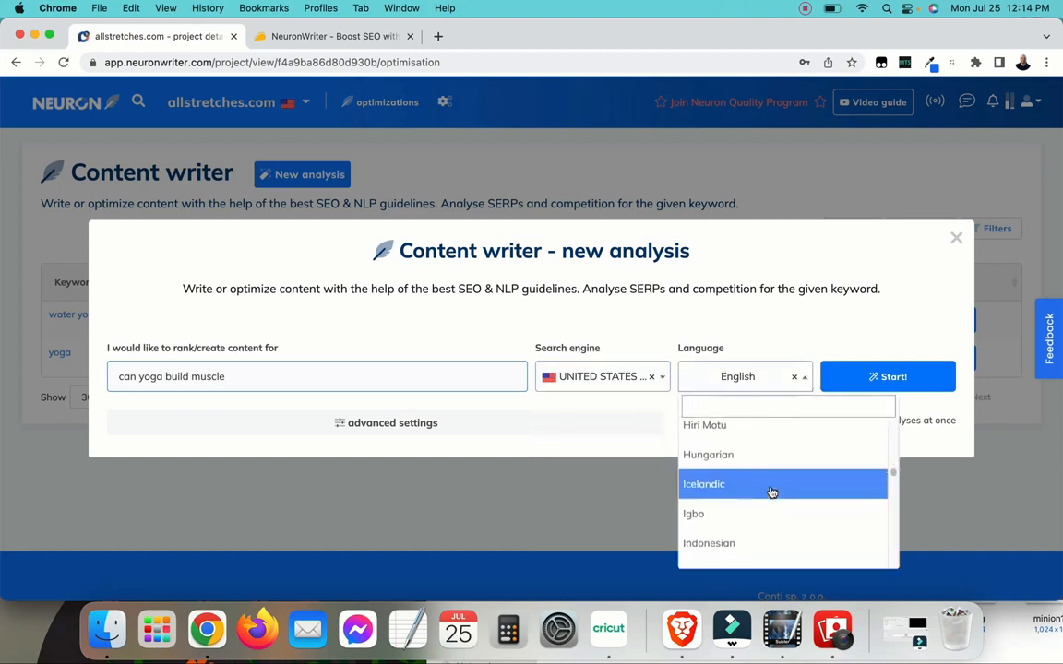
scroll(771, 492, "down", 15)
scroll(767, 493, "up", 12)
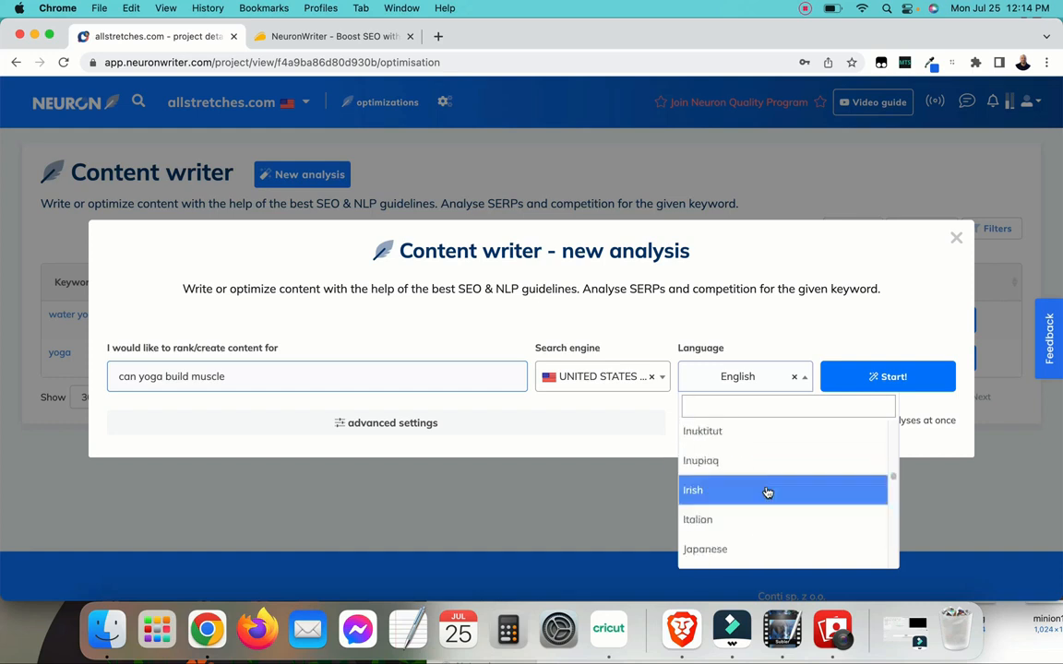
scroll(767, 492, "up", 20)
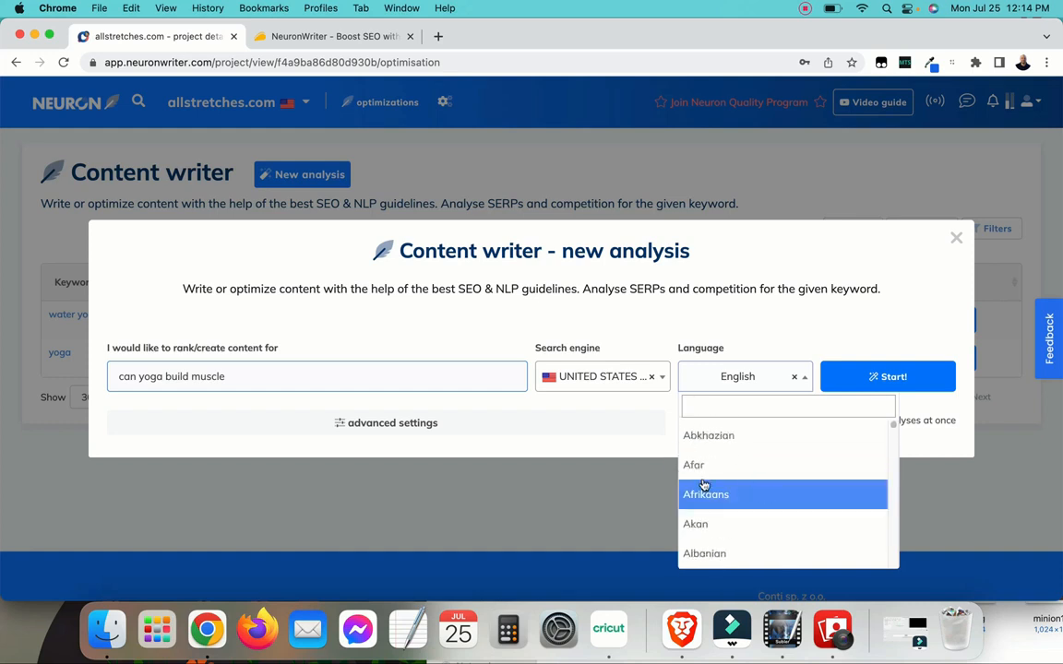
left_click(617, 429)
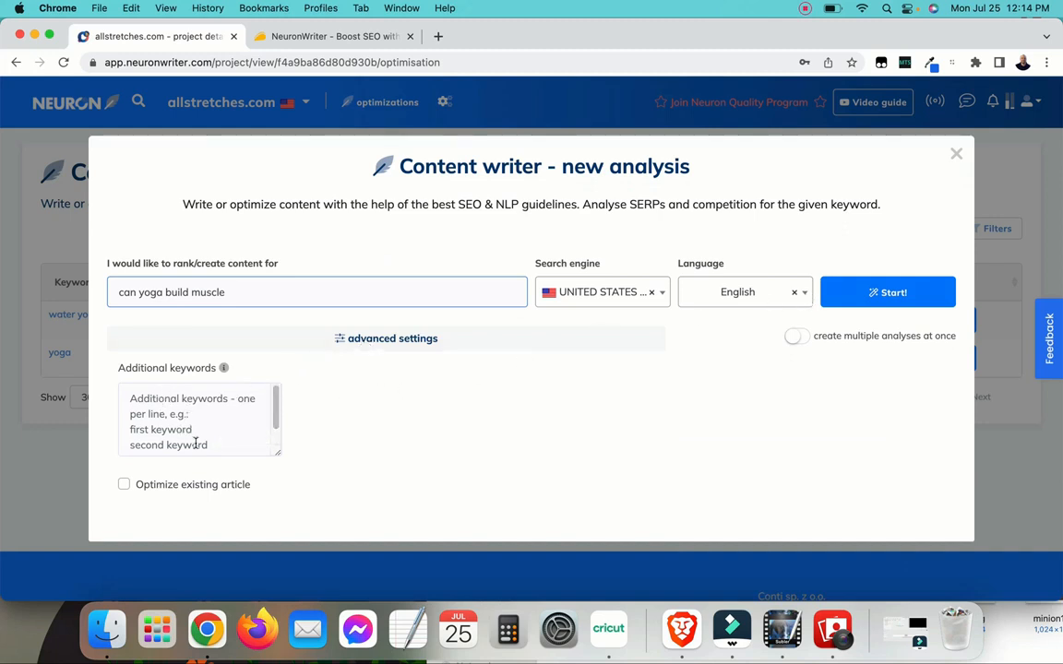
left_click(143, 485)
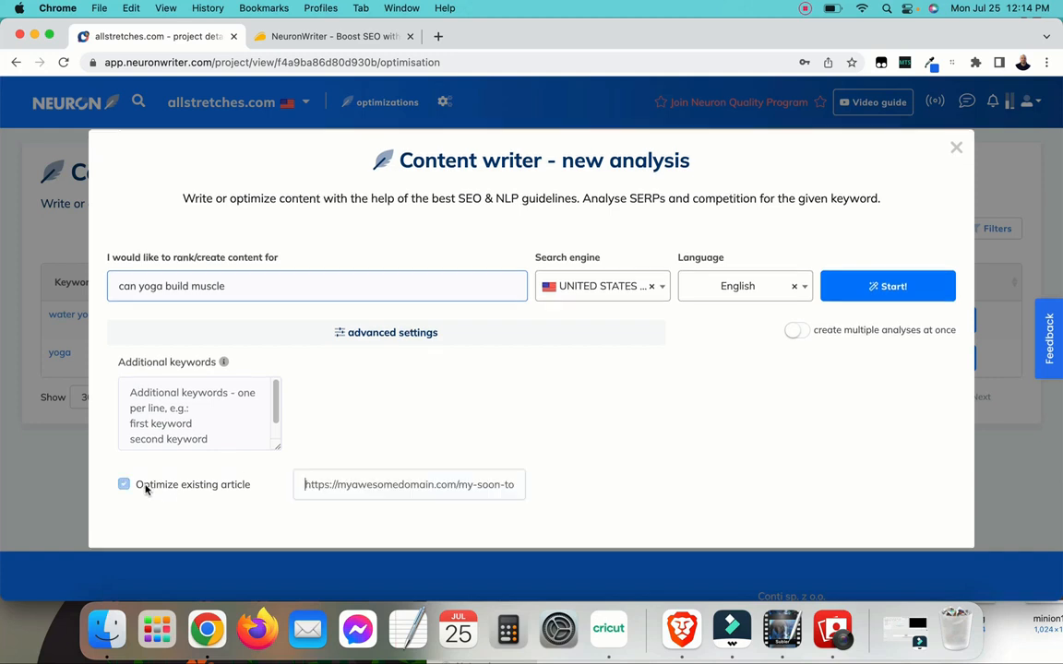
left_click(405, 485)
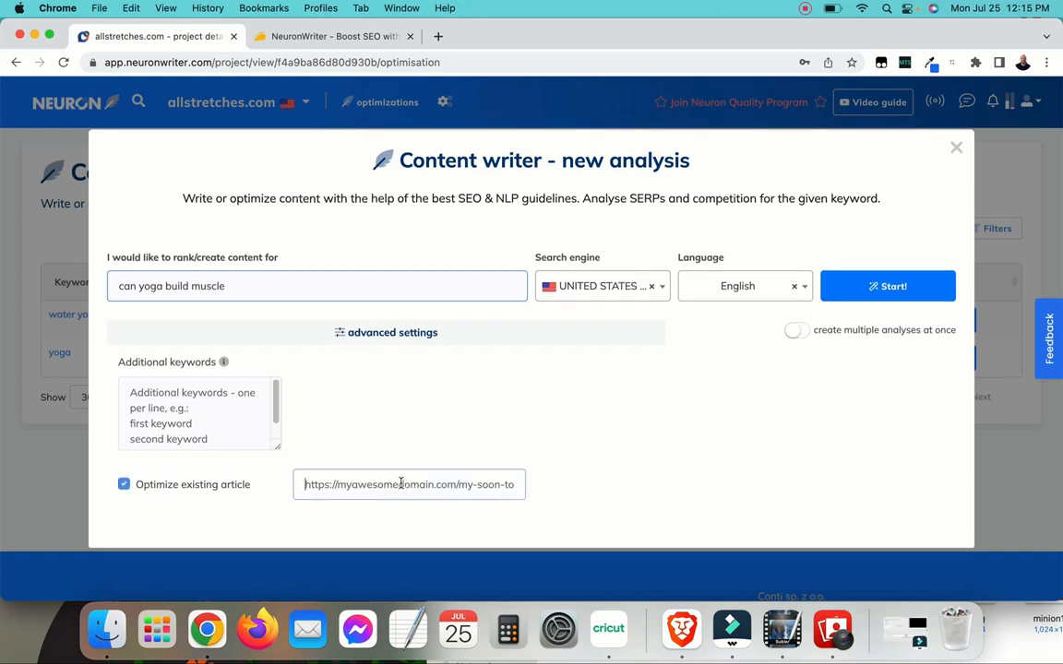
left_click(170, 490)
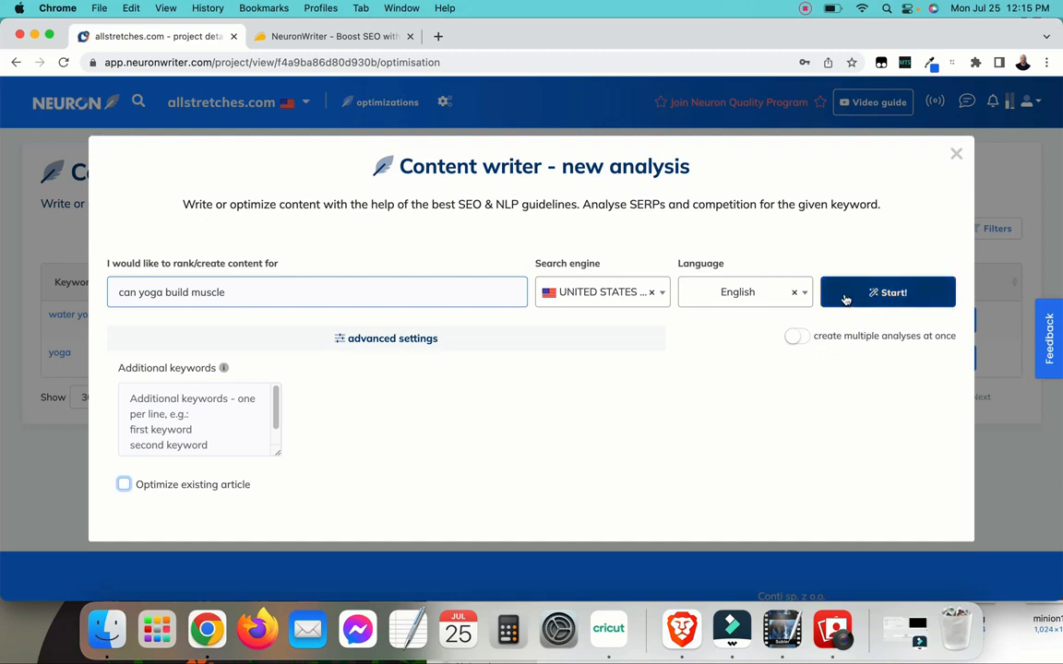
- Run the analysis for "can yoga build muscle" and open its result
left_click(893, 293)
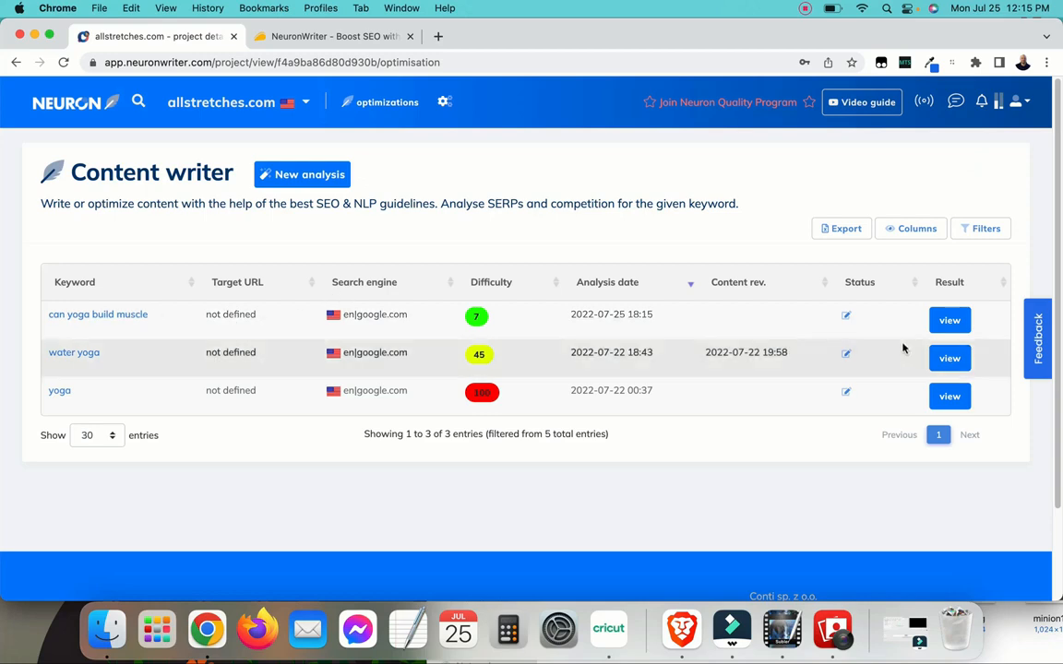
left_click(950, 323)
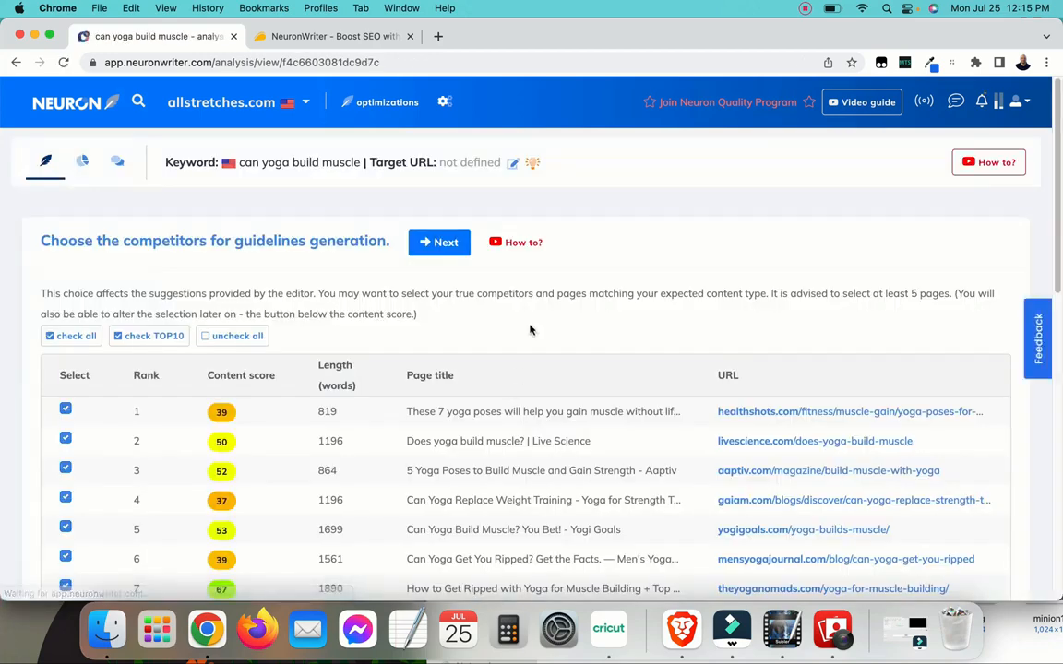
- Add the rank 17 manflowyoga.com and rank 18 elitedaily.com pages to the competitors selected for guidelines generation
scroll(524, 341, "down", 5)
scroll(523, 328, "up", 1)
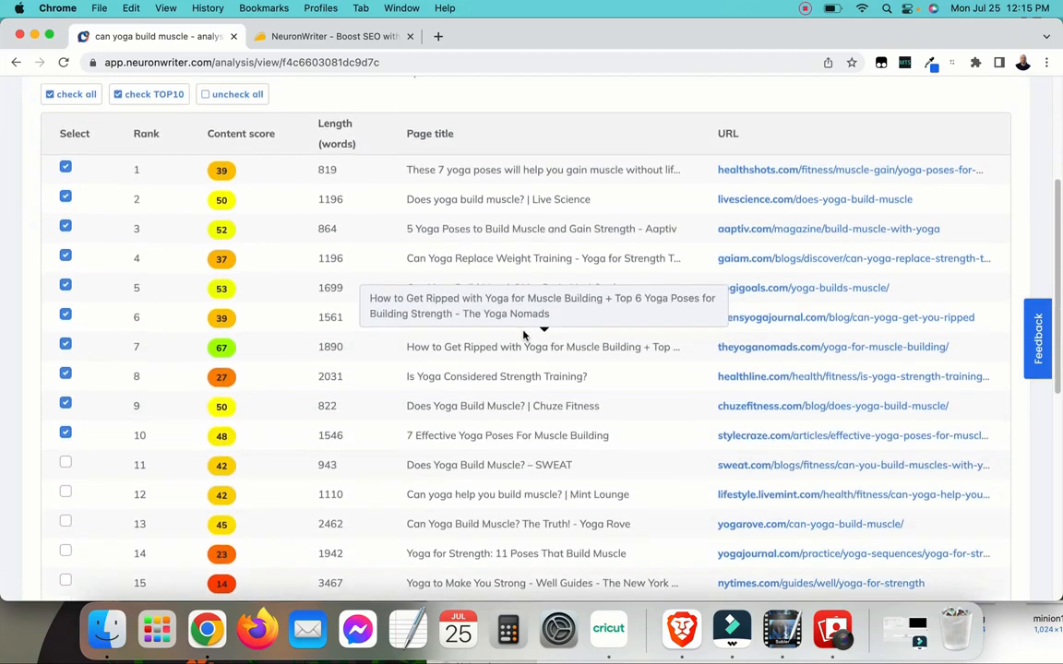
scroll(485, 350, "up", 3)
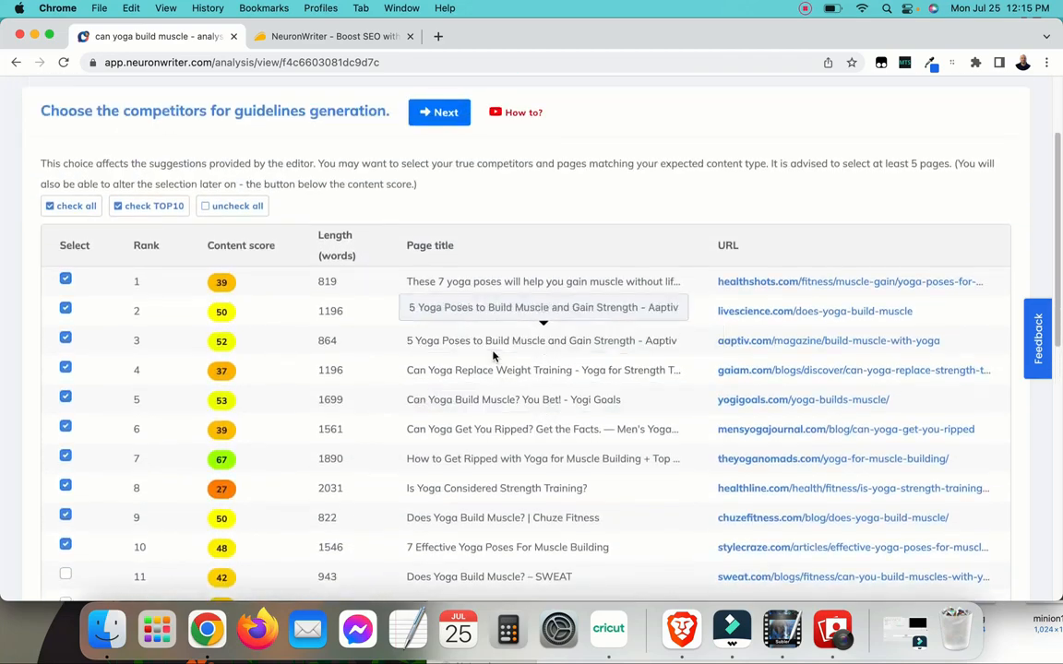
scroll(493, 350, "down", 1)
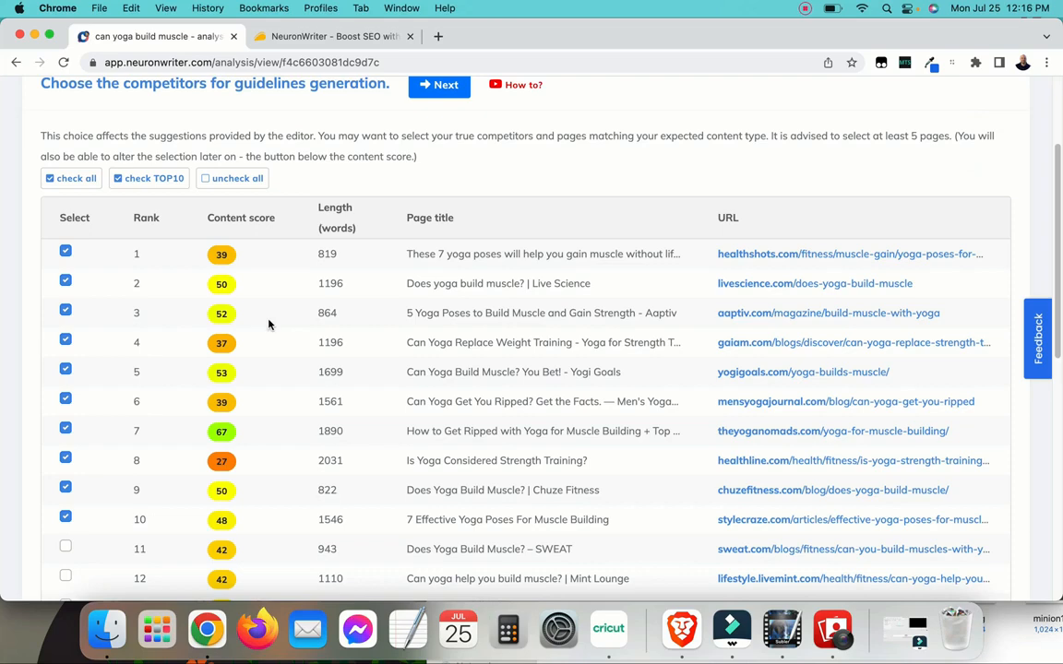
scroll(240, 295, "down", 5)
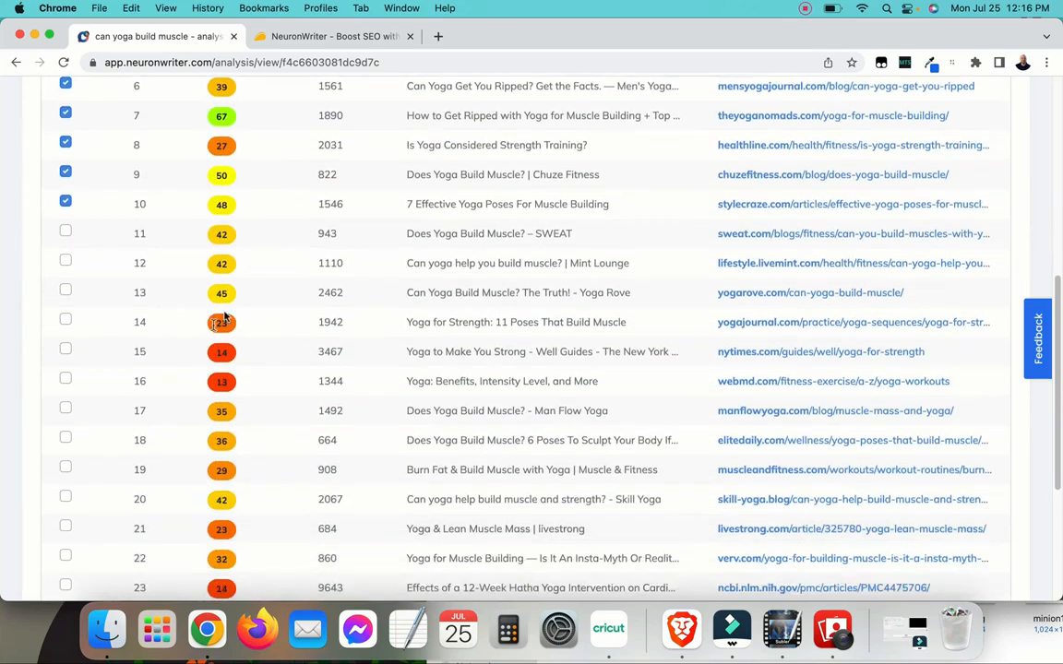
scroll(186, 346, "down", 3)
scroll(186, 347, "up", 2)
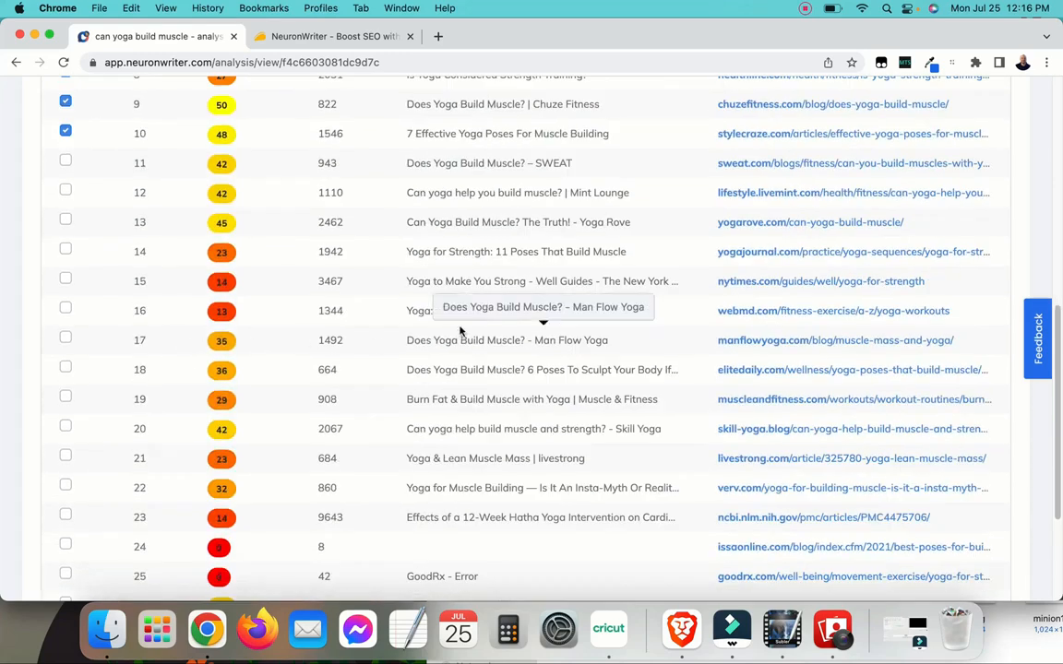
left_click(65, 340)
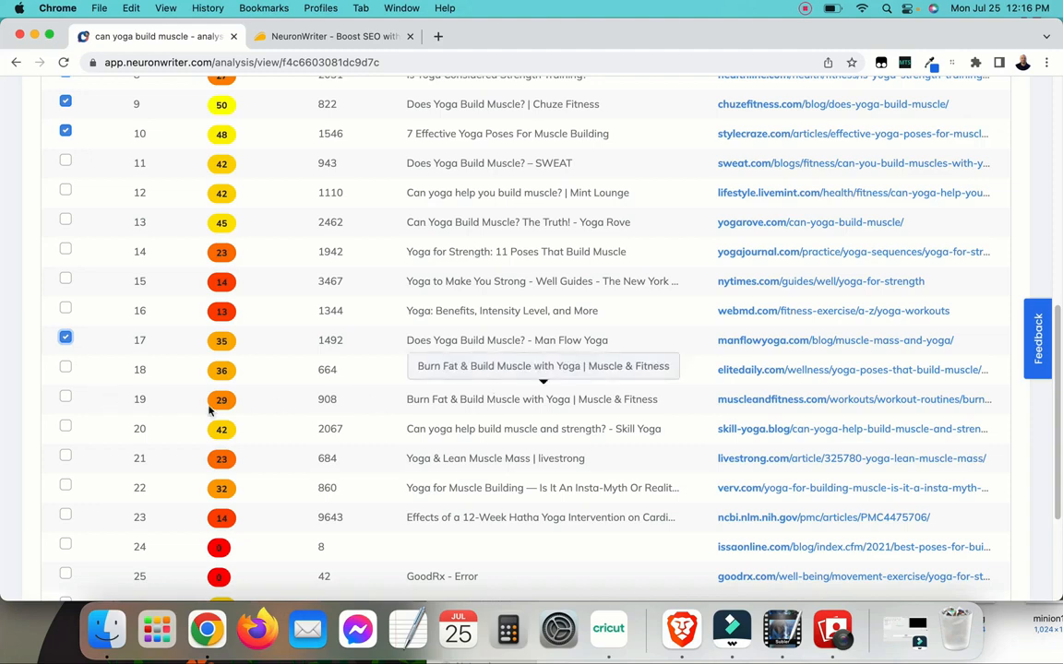
left_click(65, 369)
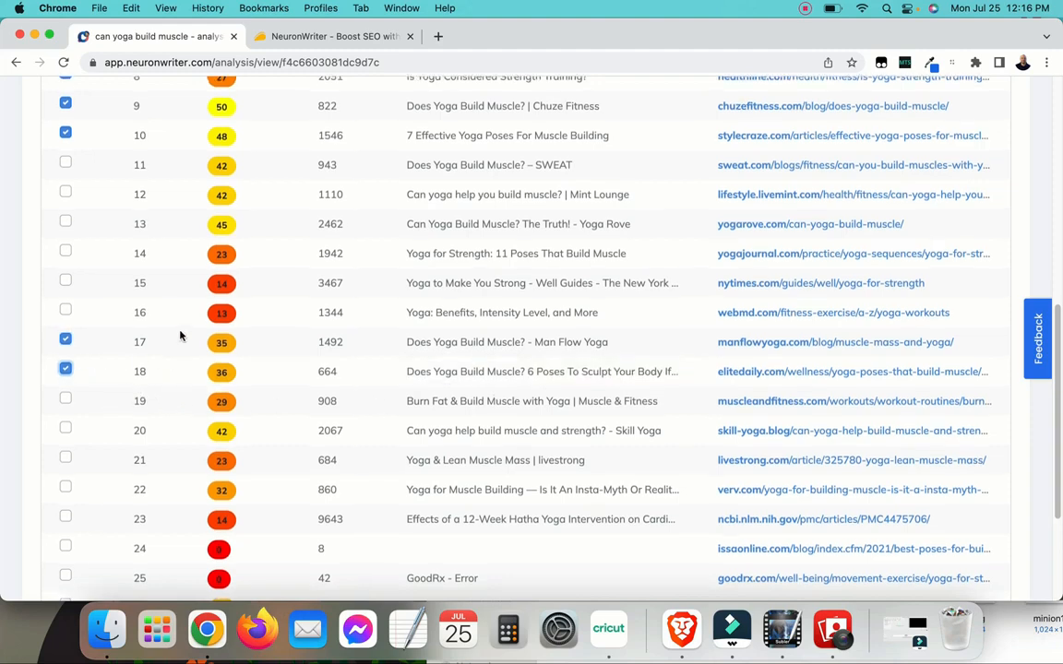
scroll(181, 336, "up", 3)
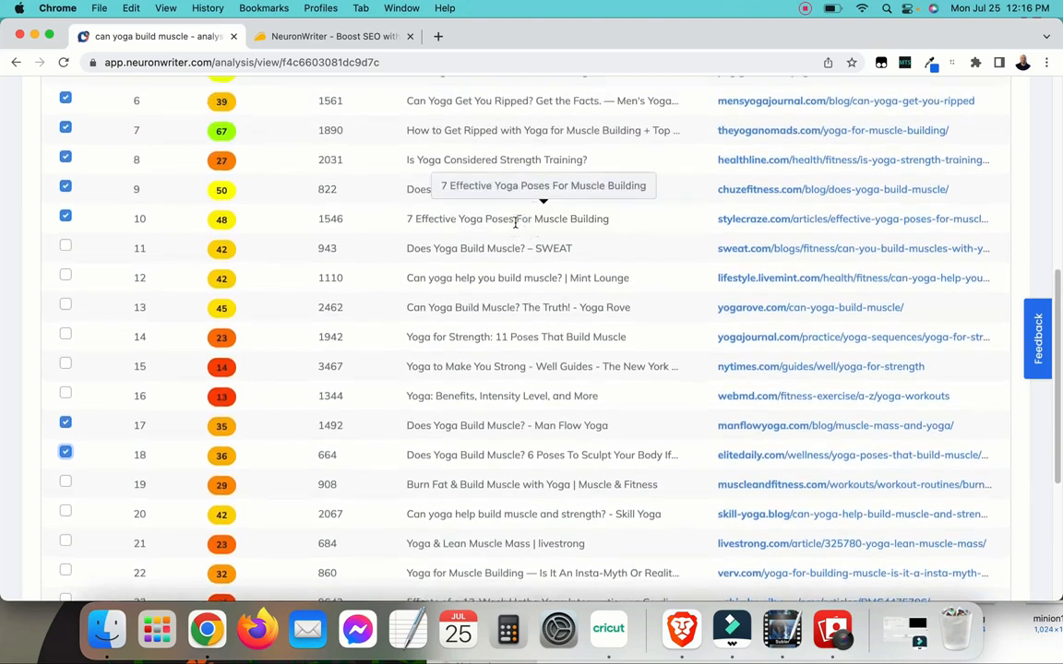
- Remove the rank 18 elitedaily.com page from the competitors selected for guidelines generation, keeping the rank 17 manflowyoga.com page selected
scroll(498, 308, "up", 3)
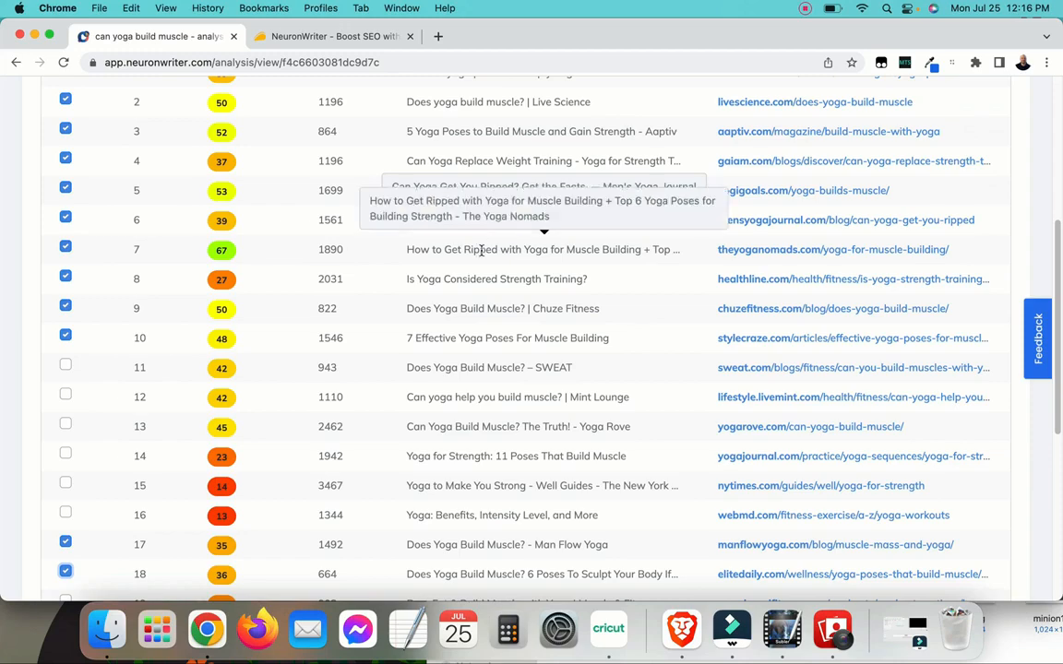
scroll(479, 249, "up", 5)
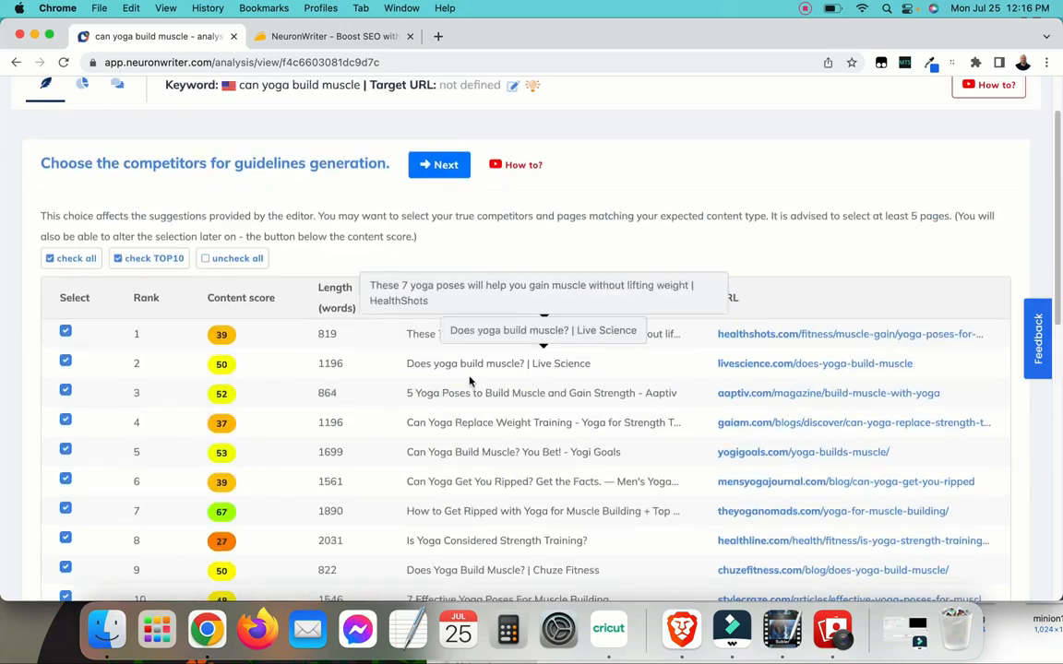
scroll(465, 369, "down", 5)
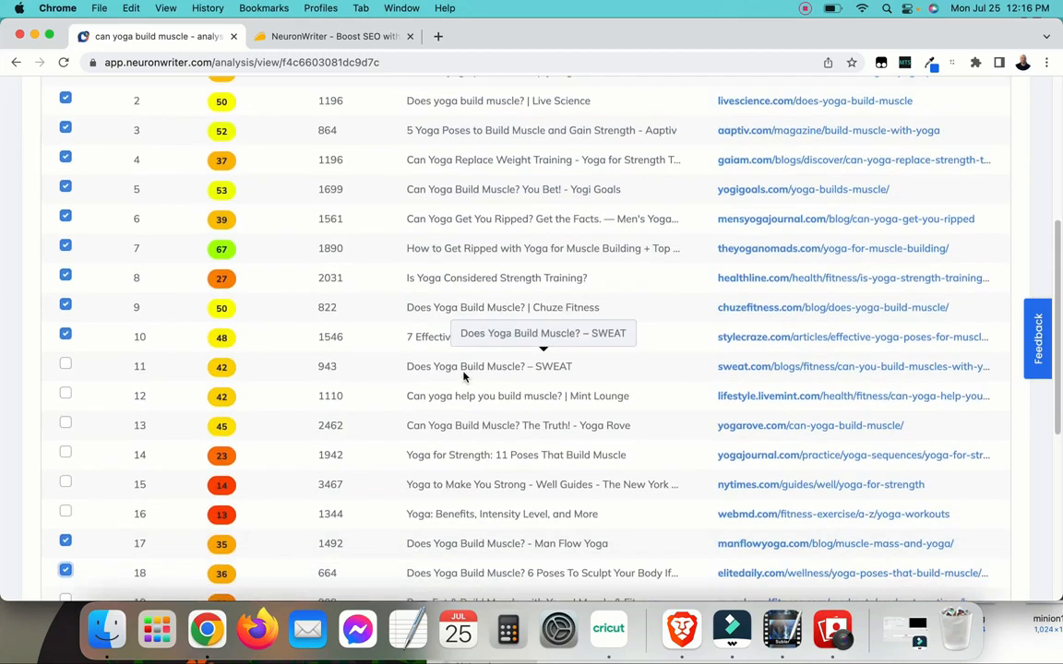
left_click(64, 530)
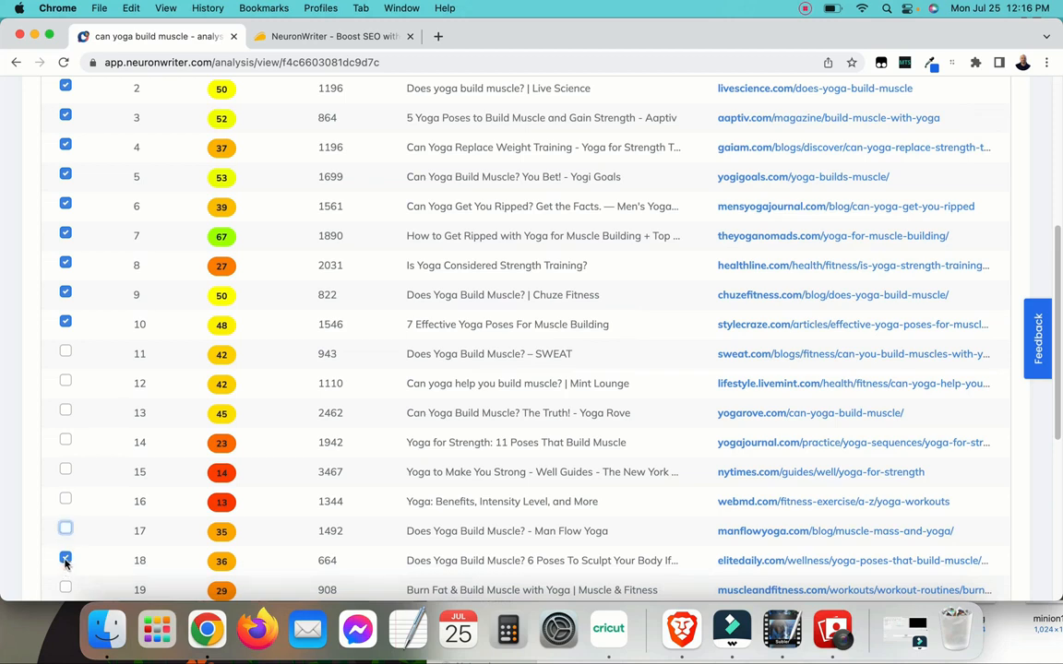
left_click(65, 559)
scroll(183, 240, "up", 6)
scroll(92, 277, "down", 5)
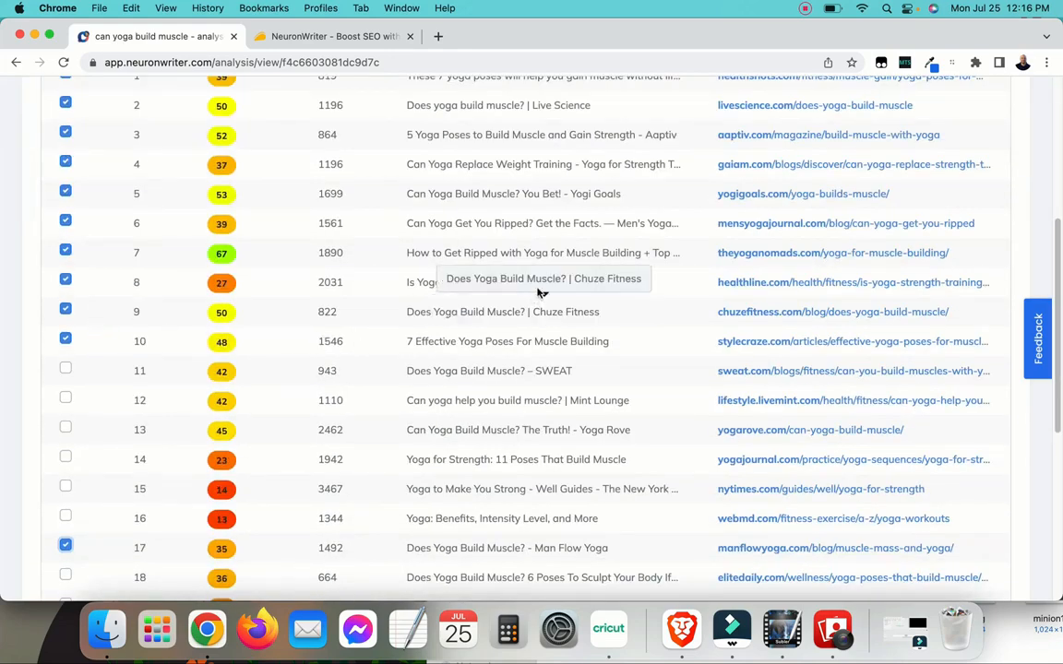
- Review the selected competitors and continue with them to the content editor
scroll(471, 282, "up", 5)
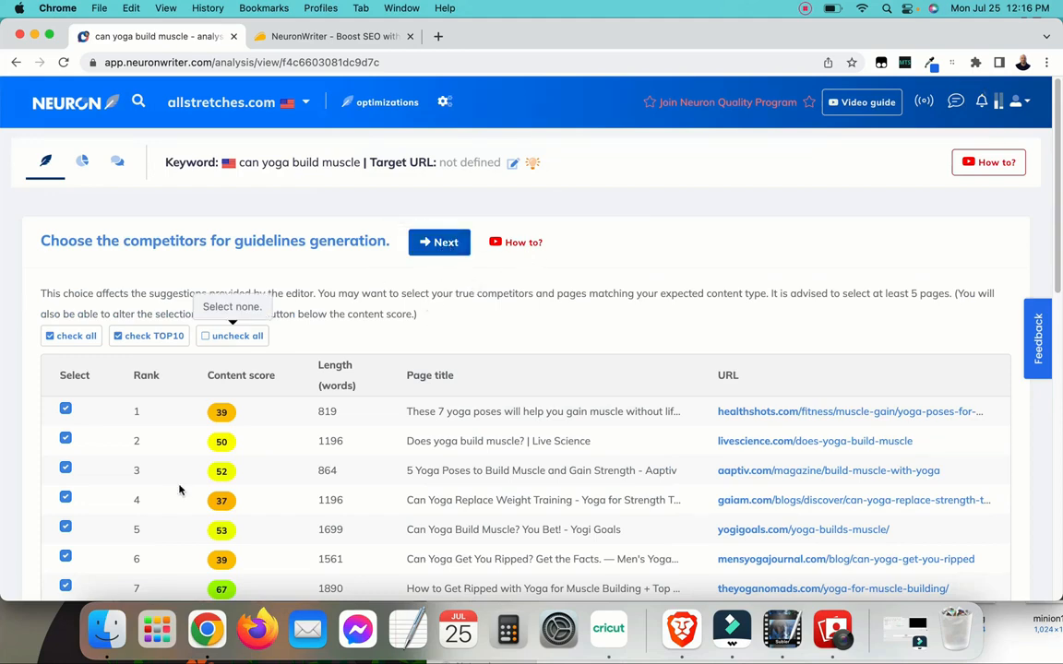
scroll(139, 461, "down", 5)
scroll(95, 380, "down", 4)
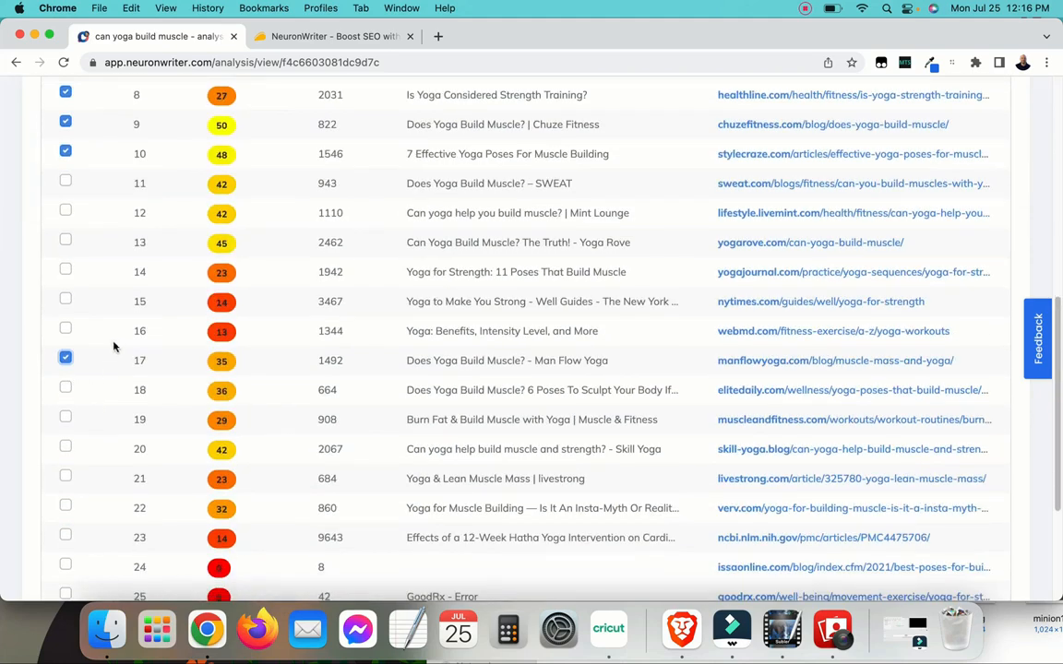
scroll(161, 337, "up", 3)
scroll(95, 304, "up", 3)
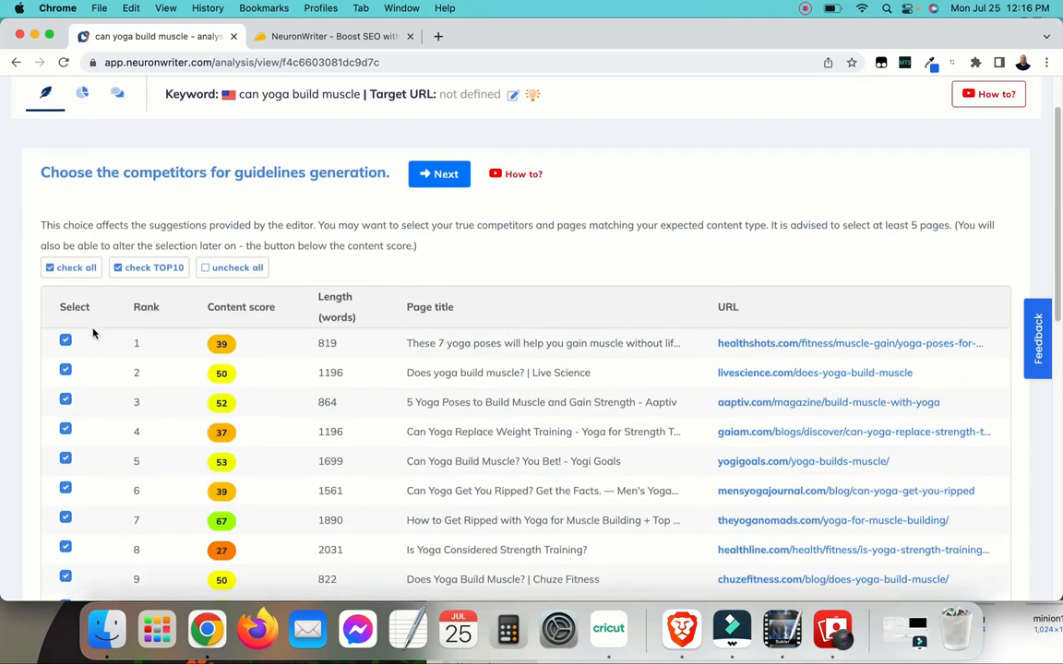
left_click(441, 176)
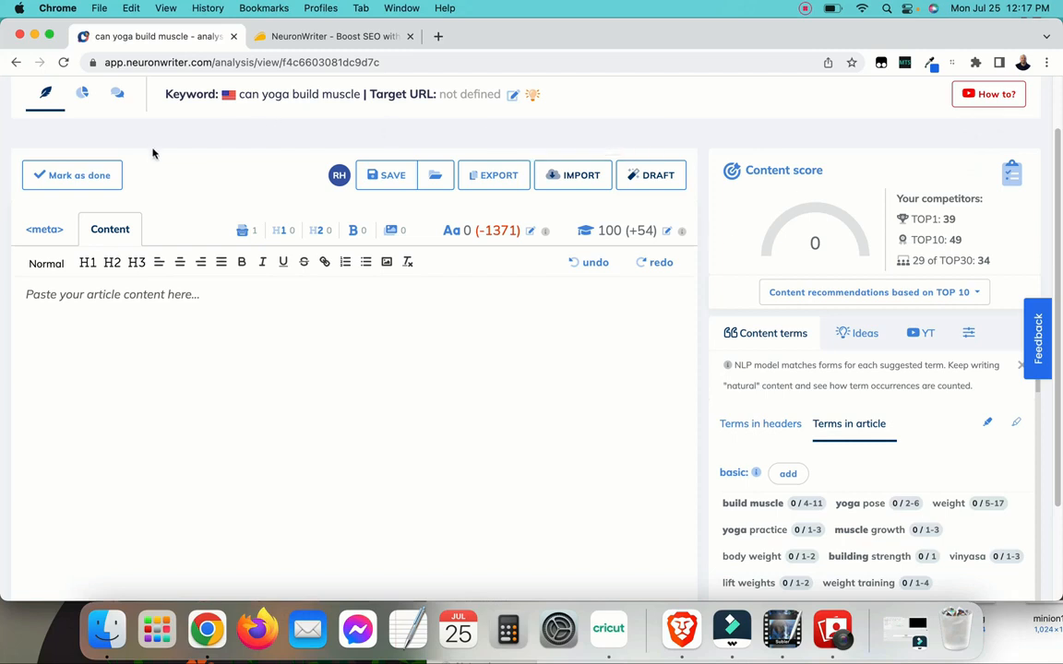
- Enter "Can Yoga Build Muscle? Top Yoga Poses For Weight Control" as the article's meta title
left_click(45, 230)
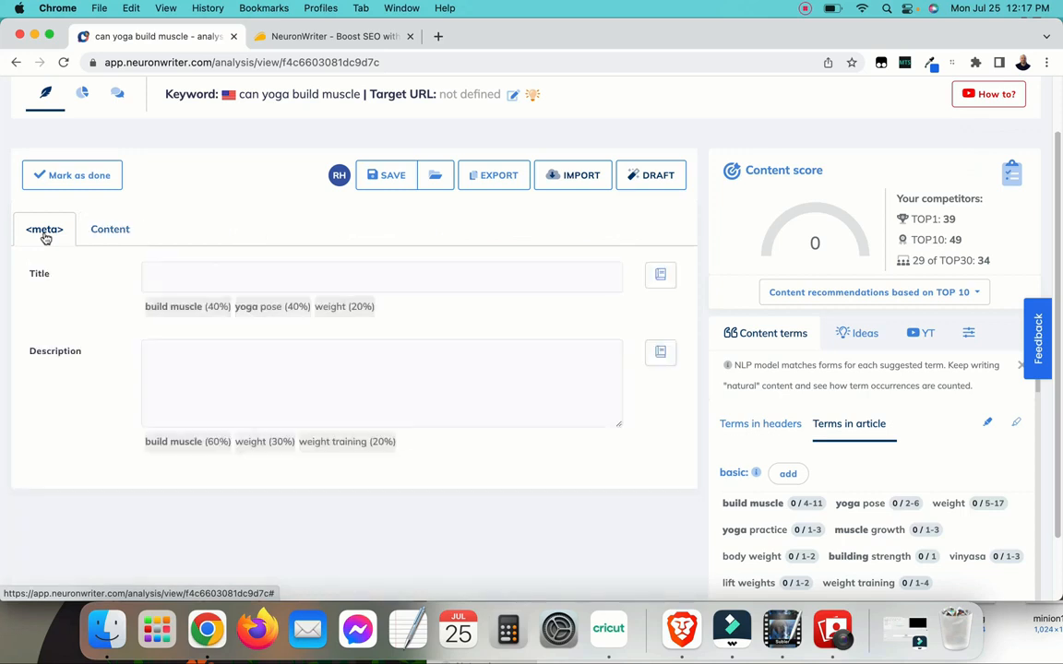
left_click(168, 280)
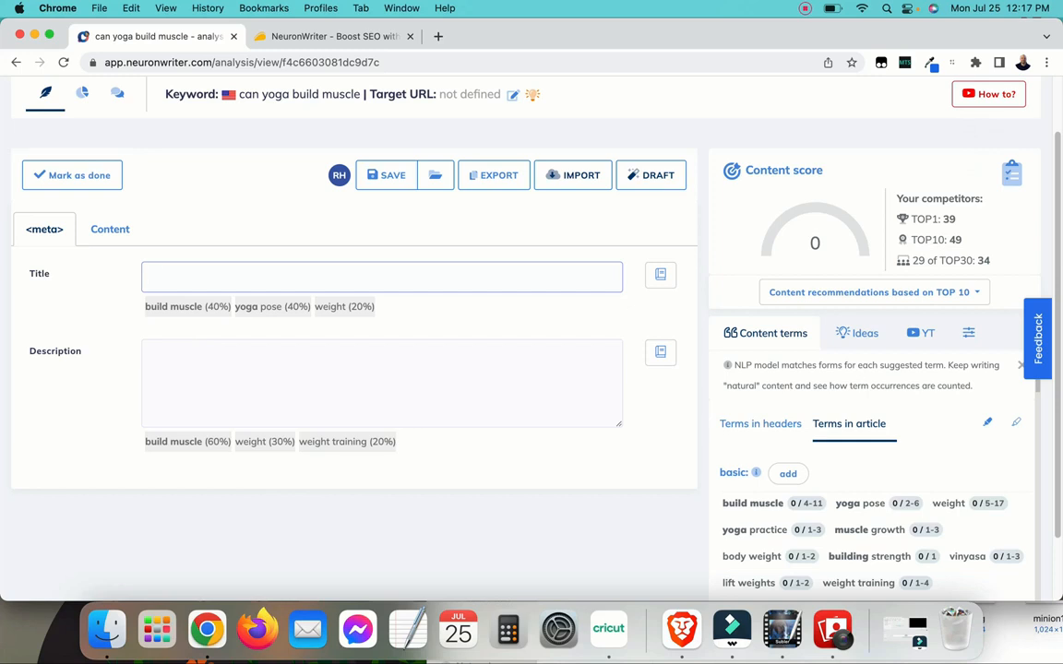
type("Can Yoga Bu")
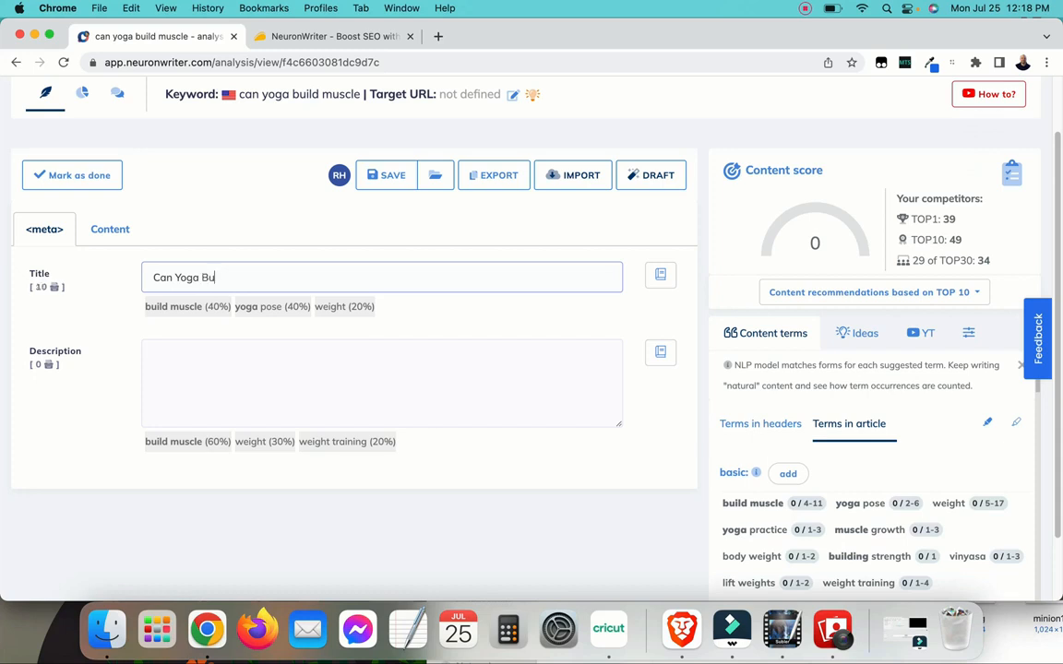
type("ild Muscle")
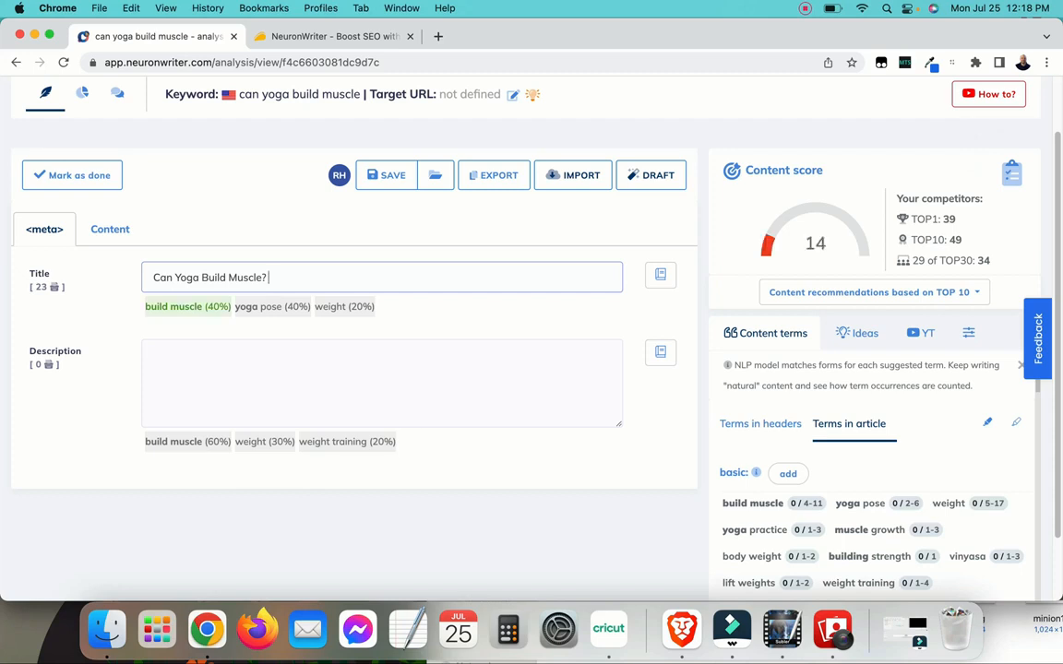
type("? Top Yoga Poses For Weight ")
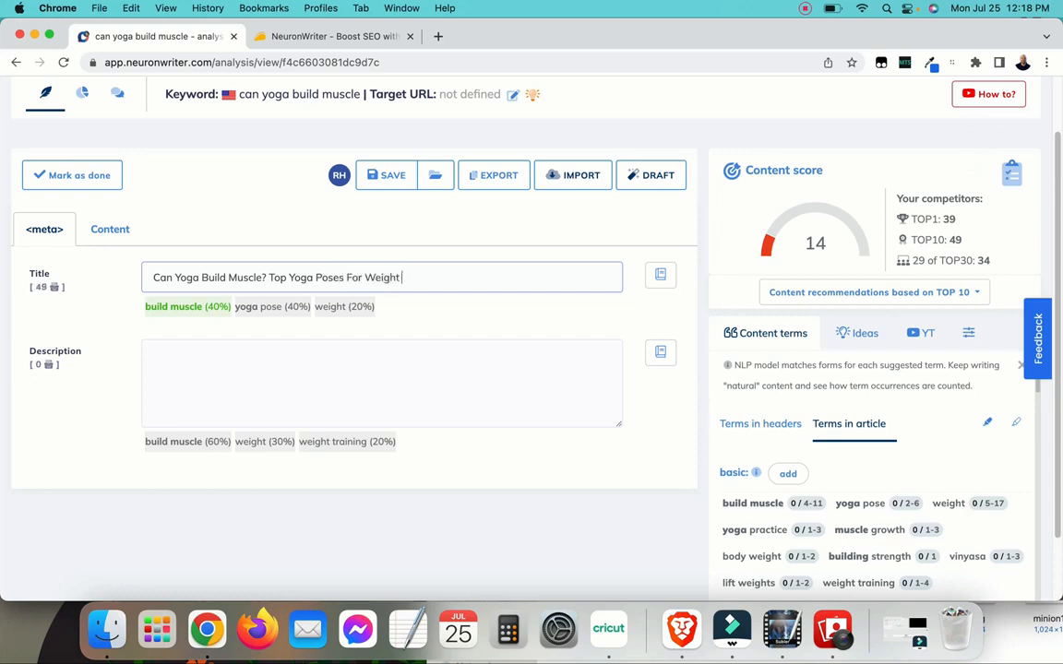
type("Control")
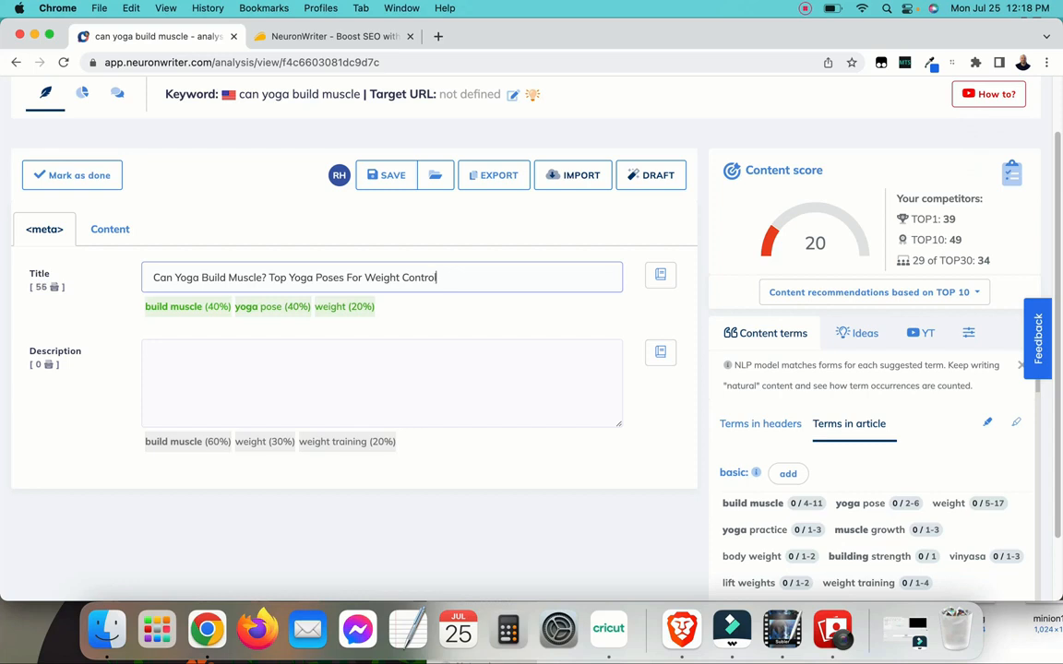
- Begin the meta description with "In this article, we will go over if yoga can really build muscle, and"
left_click(254, 371)
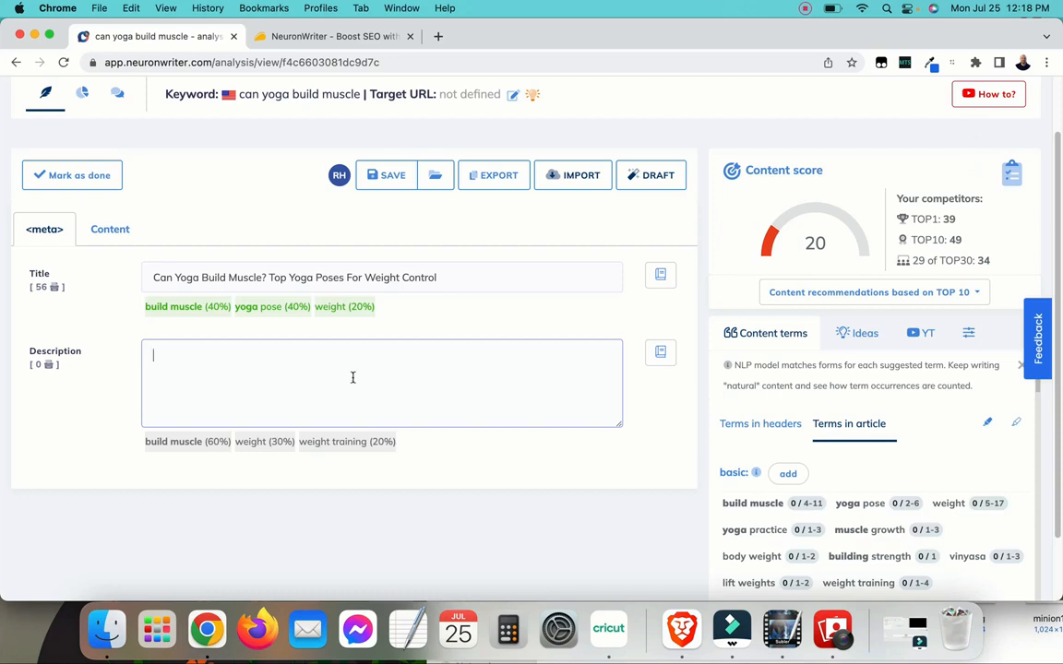
type("In this article, we ")
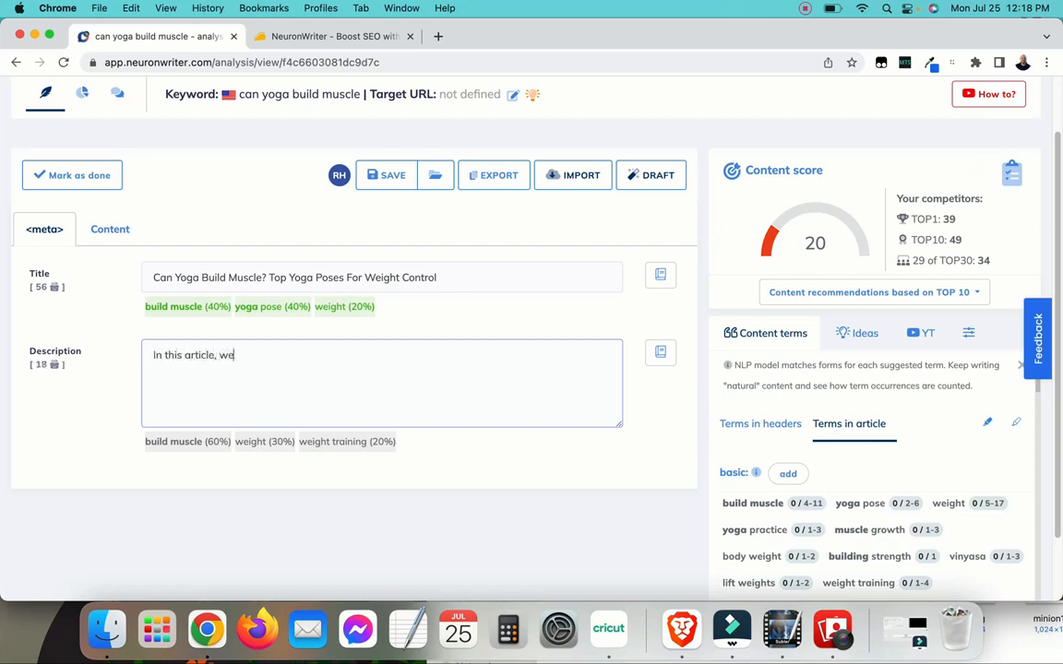
type("will go over the reason")
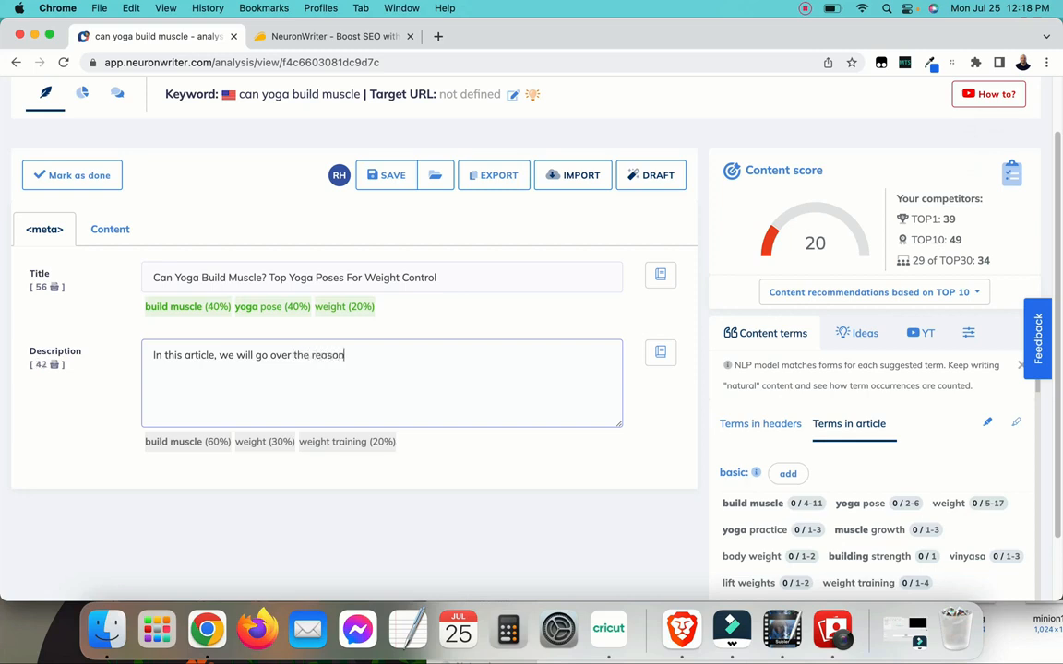
key("BackSpace")
key("BackSpace")
key("BackSpace")
key("BackSpace")
key("BackSpace")
key("BackSpace")
key("BackSpace")
key("BackSpace")
key("BackSpace")
key("BackSpace")
key("BackSpace")
type("if yoga can really build ")
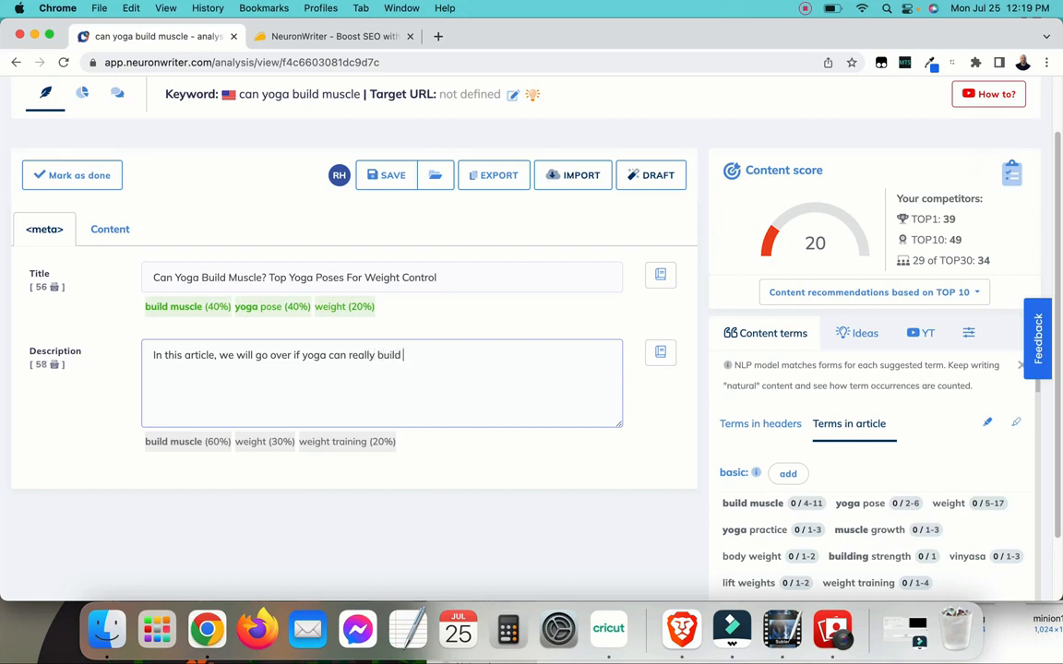
type("muscle, and")
- Complete the meta description with "will yoga be effective in controlling your weight through weight training."
type("will")
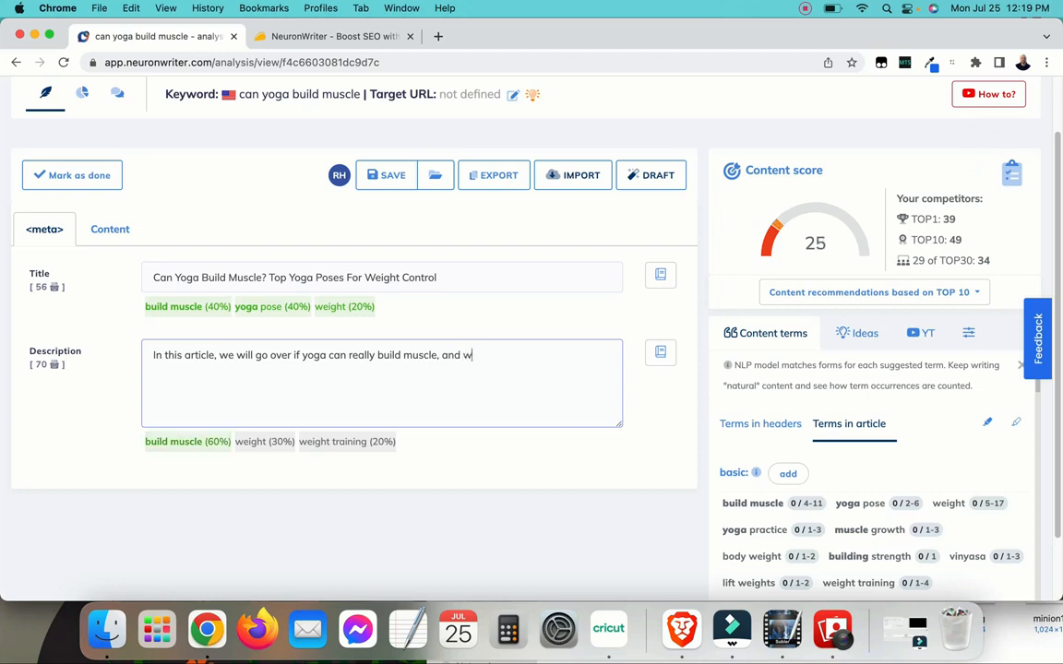
type(" yoga be effec")
key("BackSpace")
key("BackSpace")
key("BackSpace")
key("BackSpace")
key("BackSpace")
key("BackSpace")
type("effective")
key("BackSpace")
key("BackSpace")
key("BackSpace")
type("ive in con")
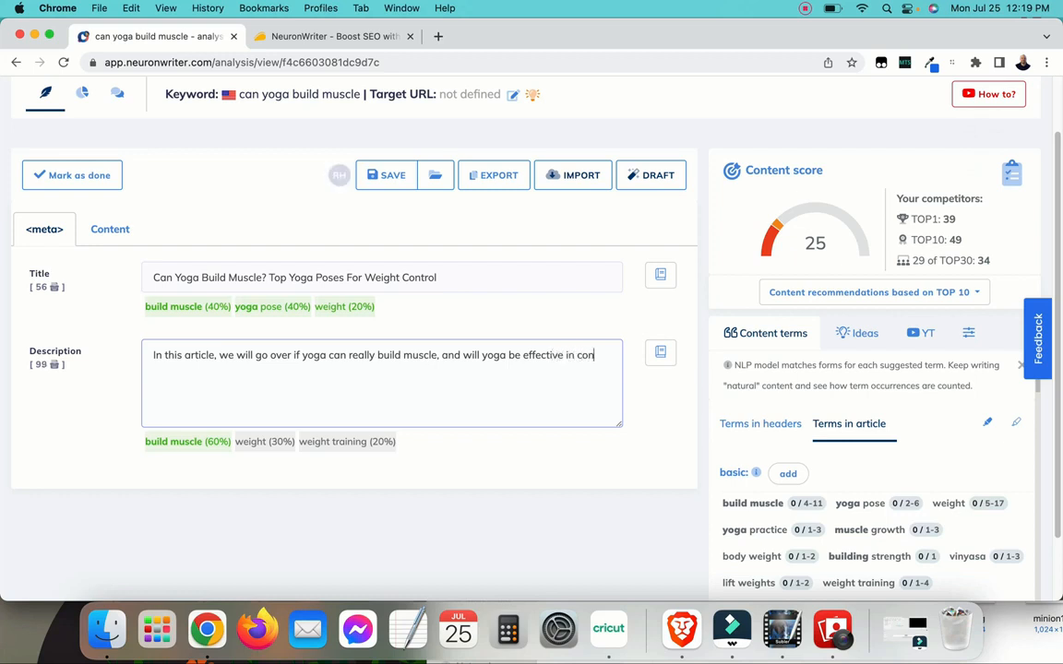
type("trolling you")
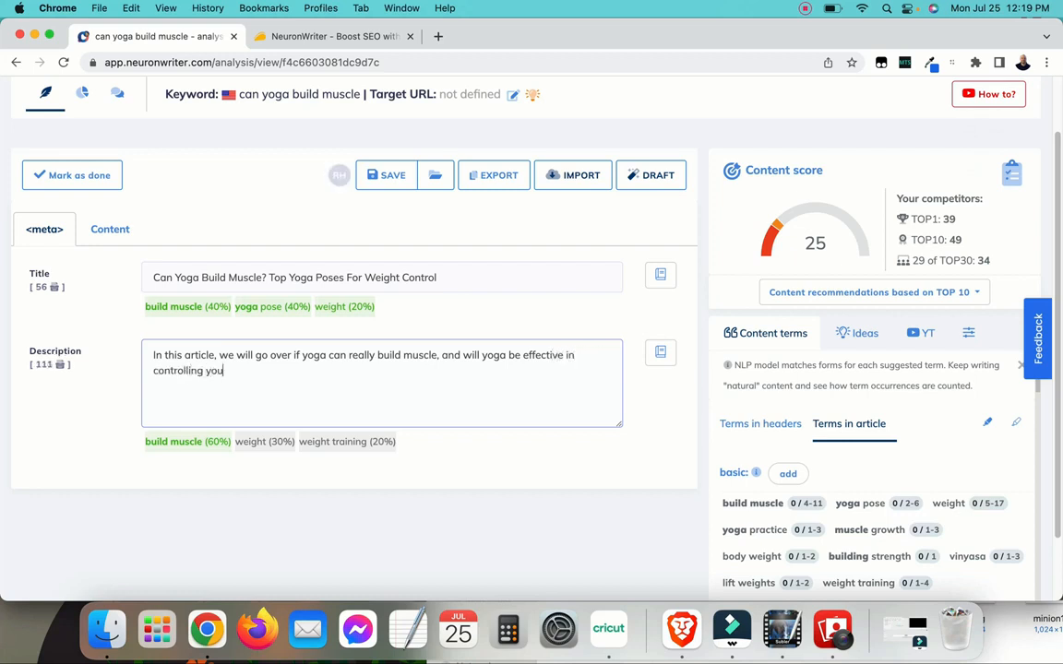
type("r weight through weight train")
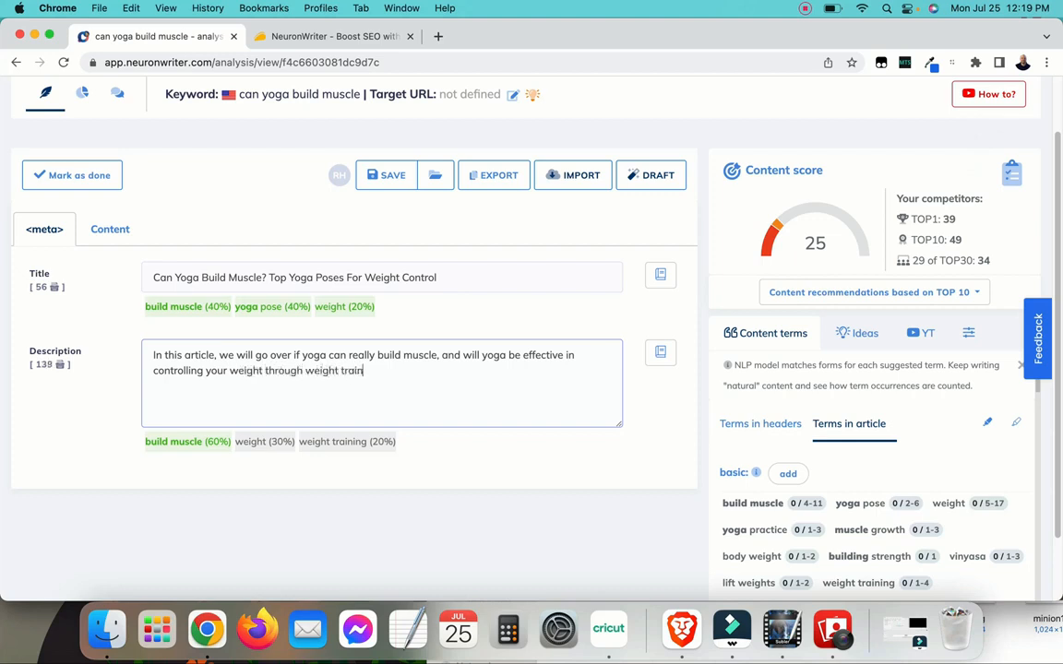
type("ing.")
left_click(417, 500)
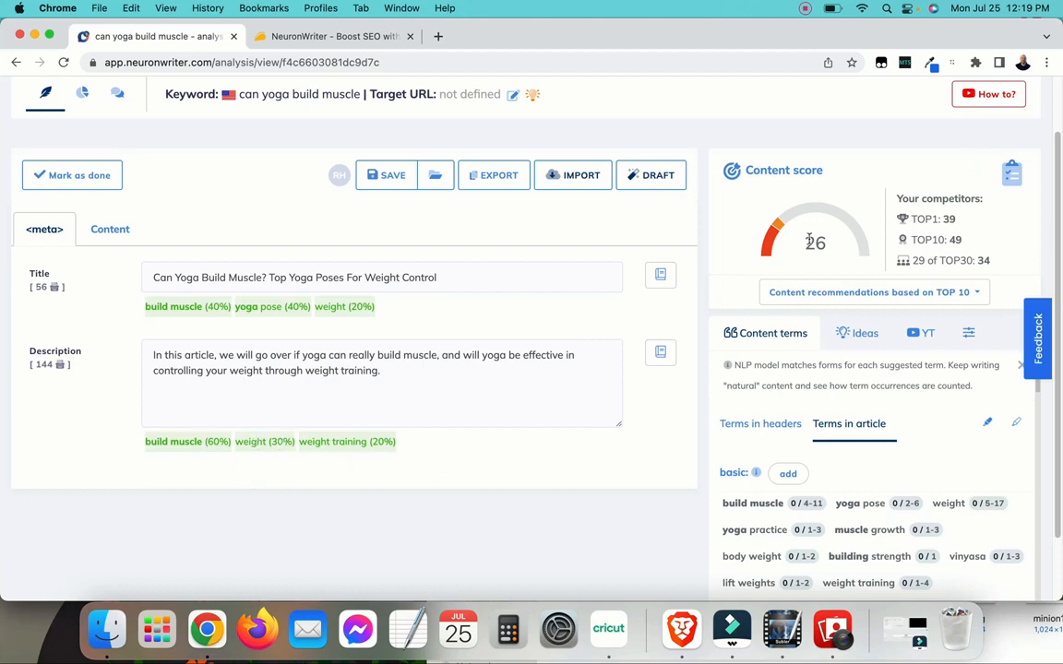
- Save the meta title and description
scroll(722, 227, "up", 2)
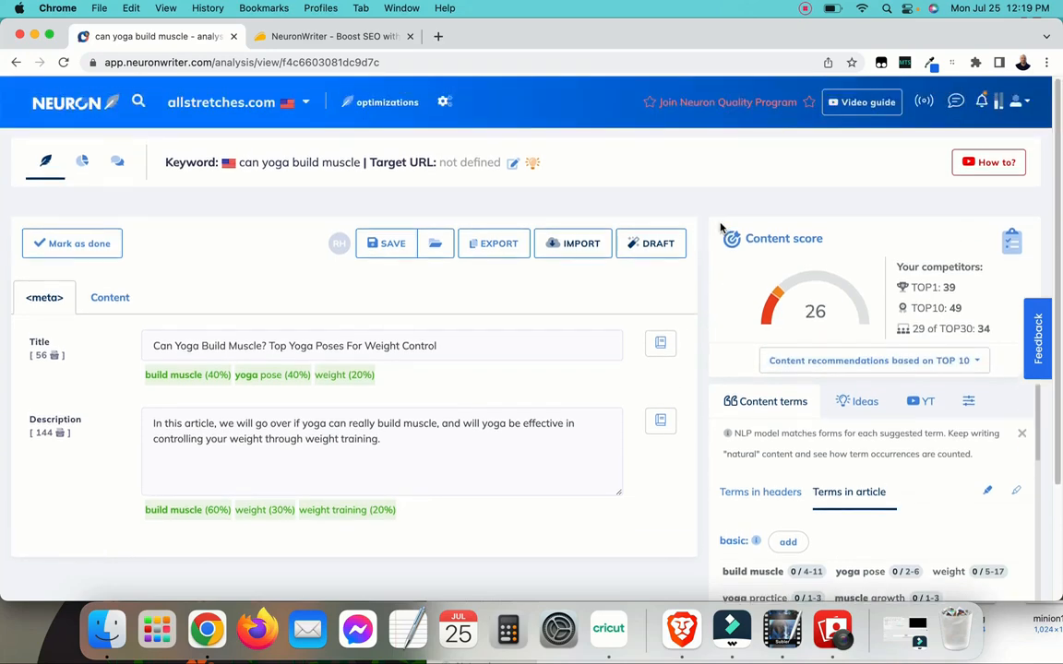
scroll(723, 227, "down", 1)
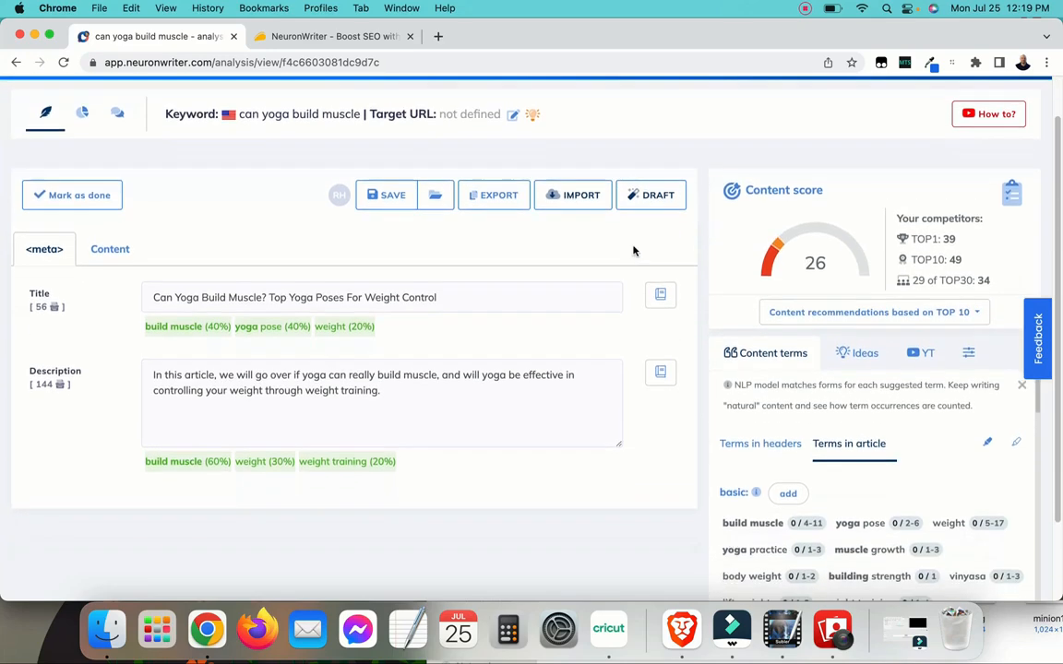
left_click(392, 203)
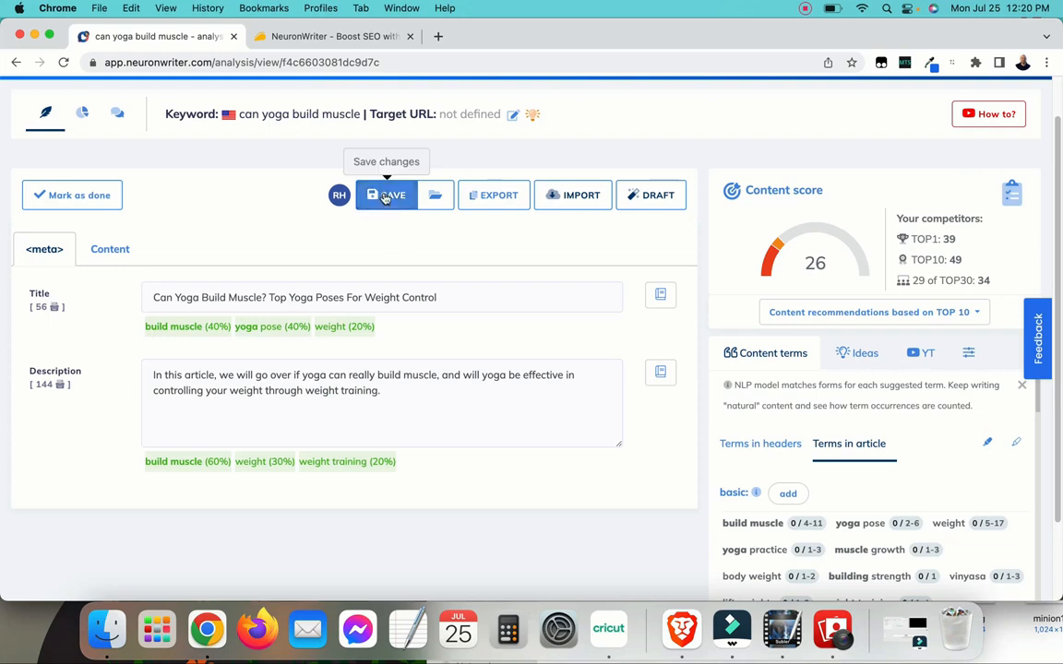
- Copy the meta title into the empty article content as its opening line
left_click(111, 251)
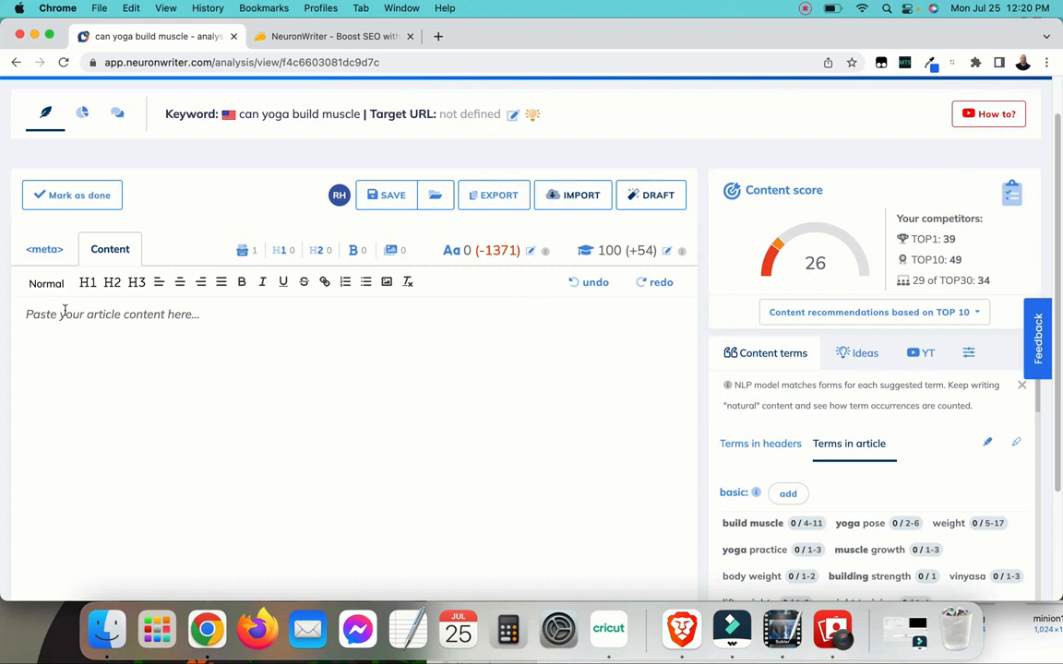
left_click(44, 251)
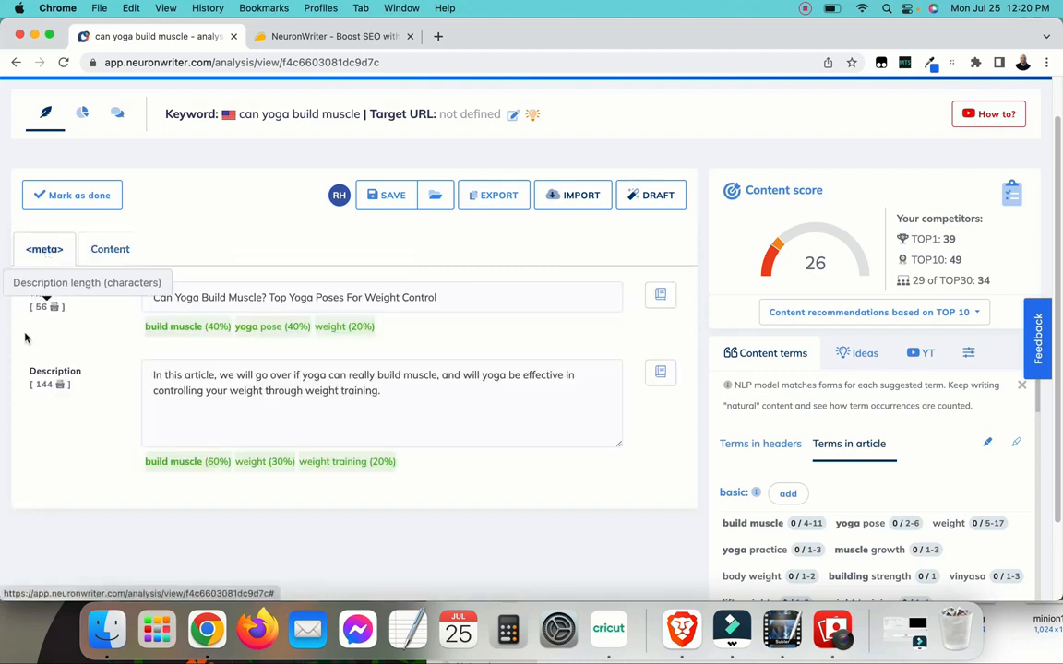
triple_click(469, 298)
key("super+c")
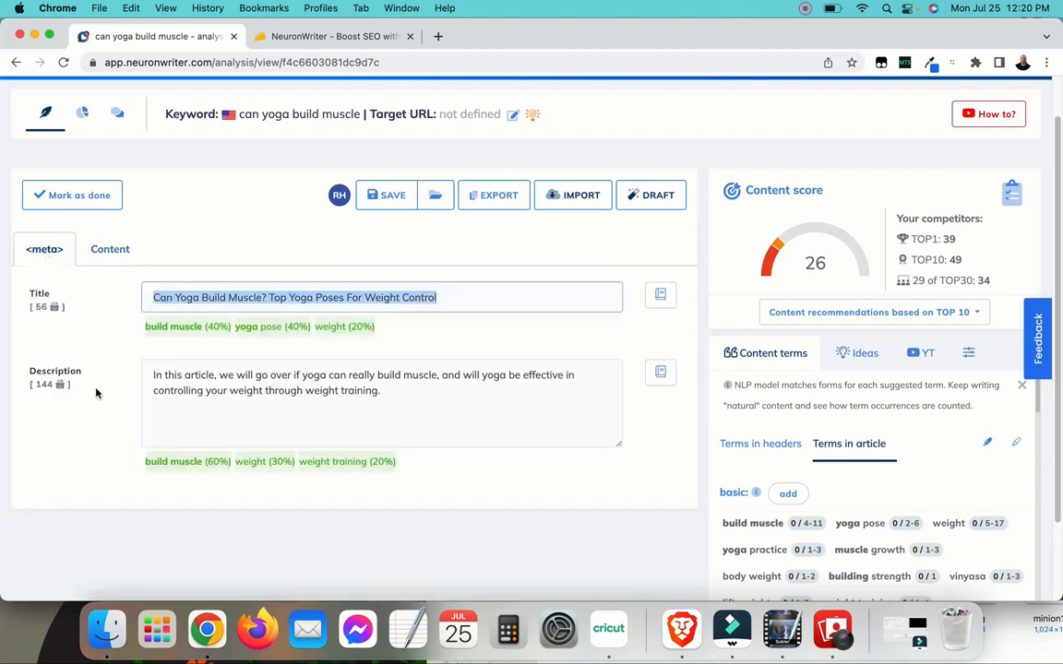
left_click(110, 250)
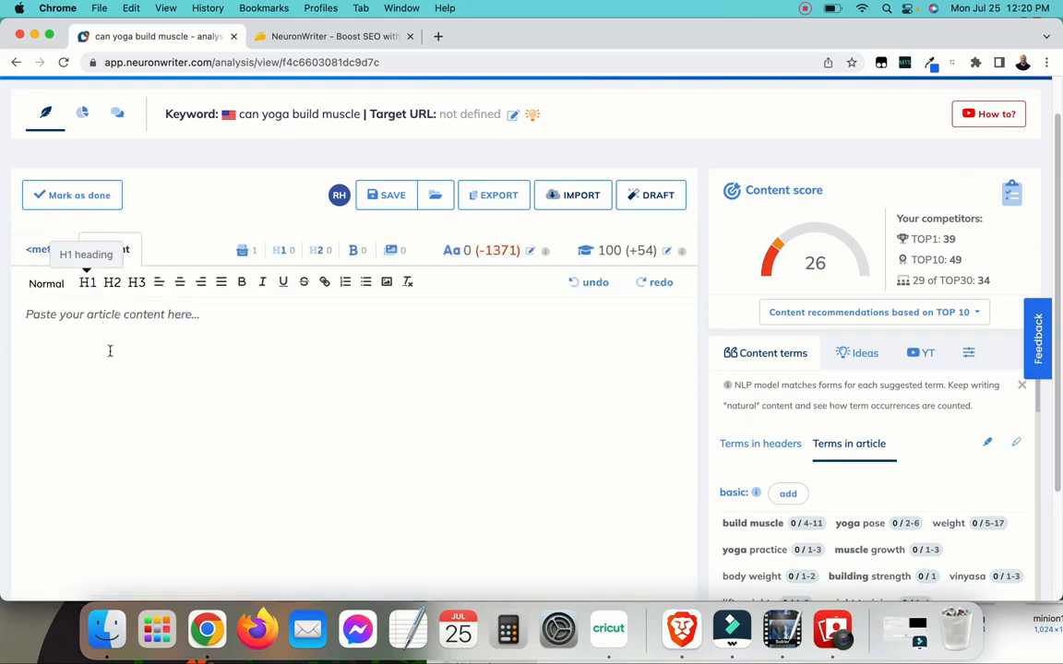
key("super+v")
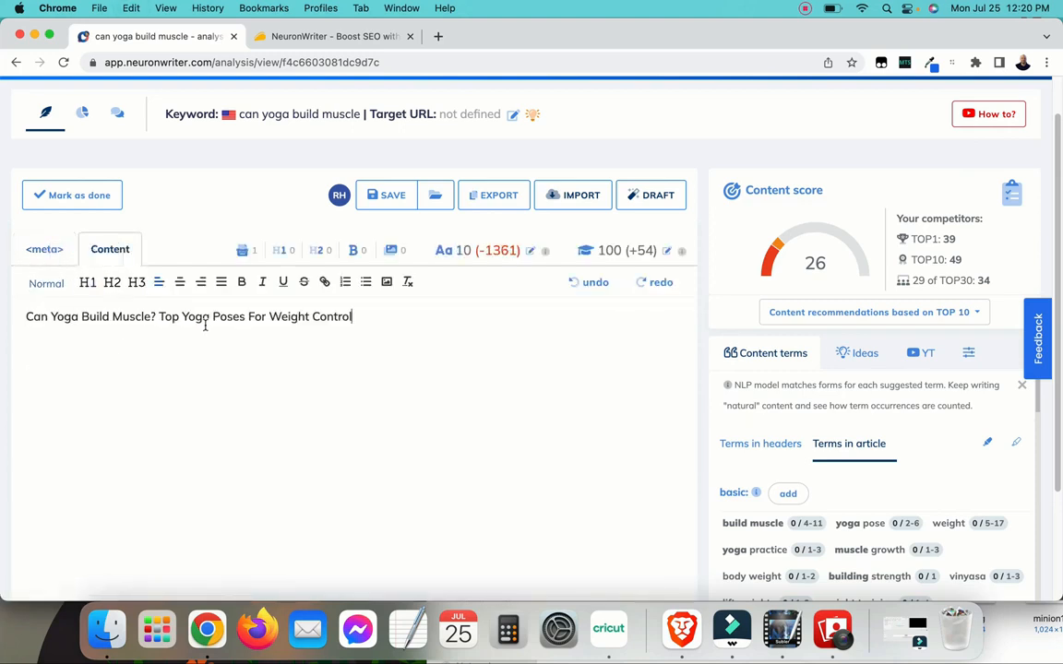
- Format the article's opening title line, "Can Yoga Build Muscle? Top Yoga Poses For Weight Control", as an H1 heading
left_click_drag(389, 331, 24, 316)
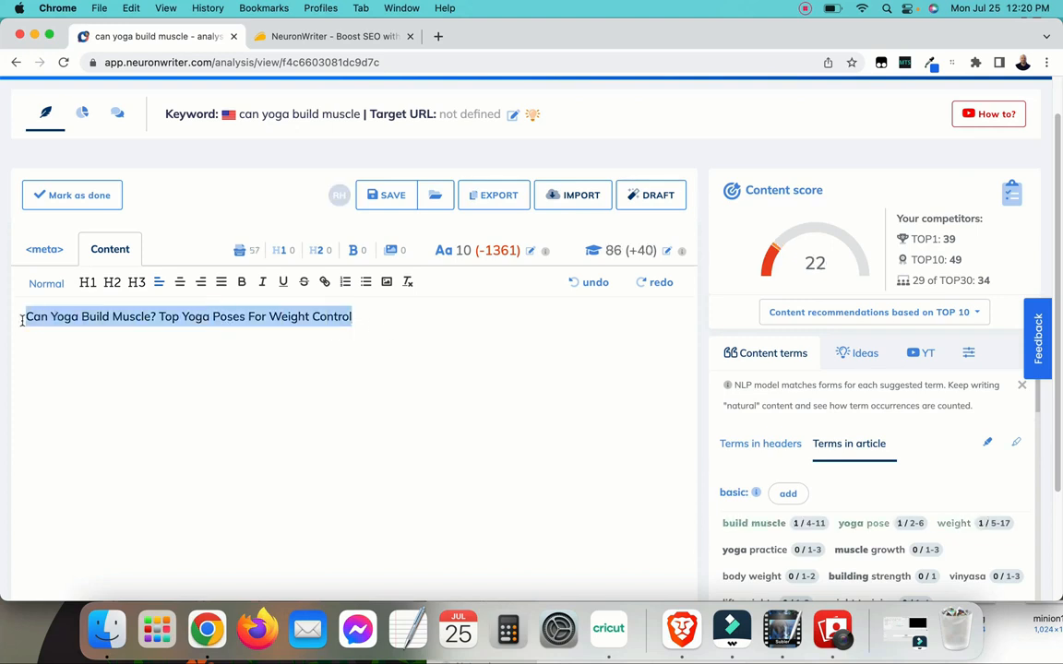
left_click(88, 282)
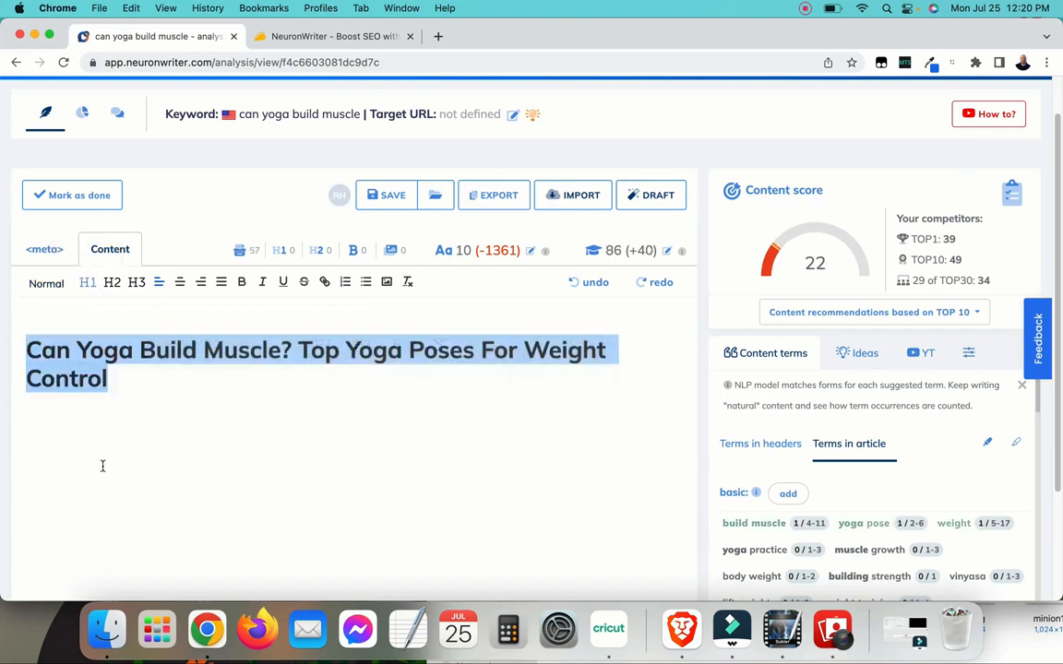
left_click(40, 355)
key("BackSpace")
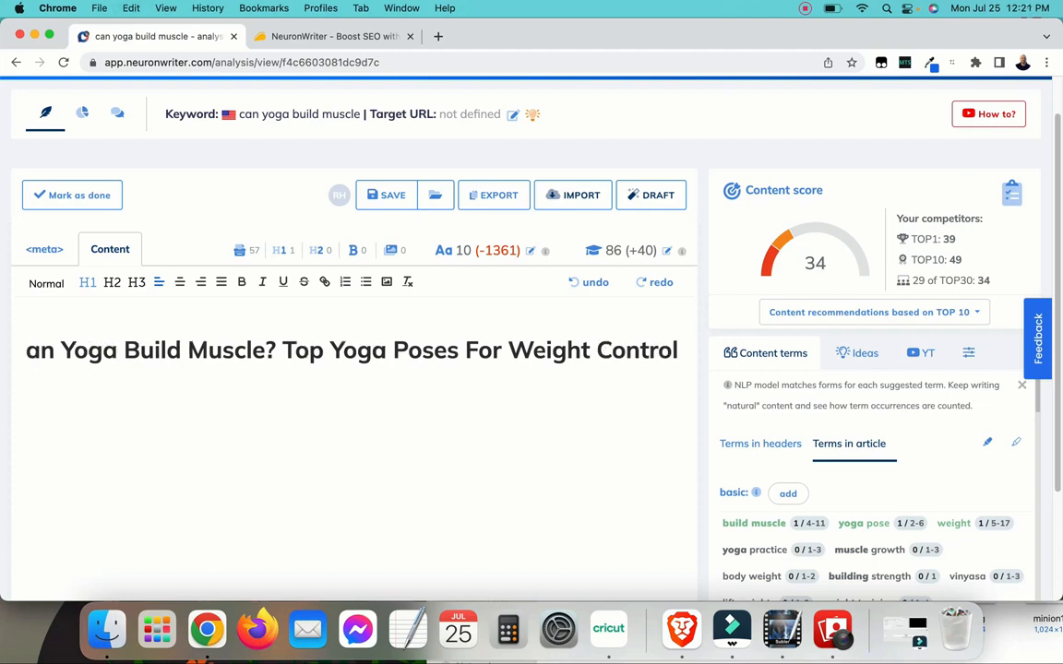
type("C")
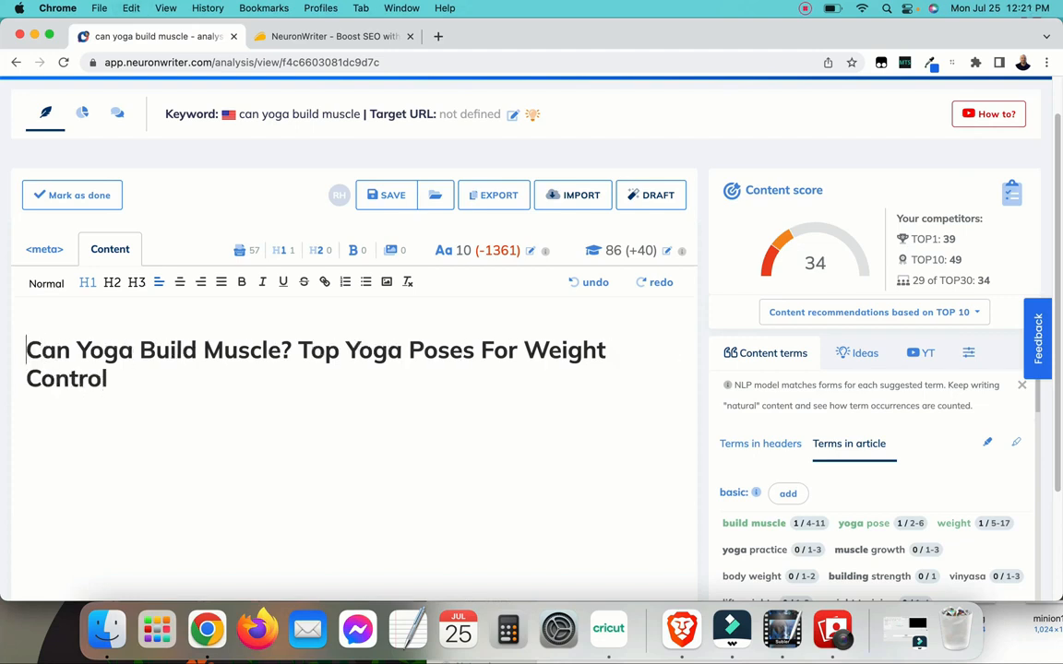
key("ctrl+super+space")
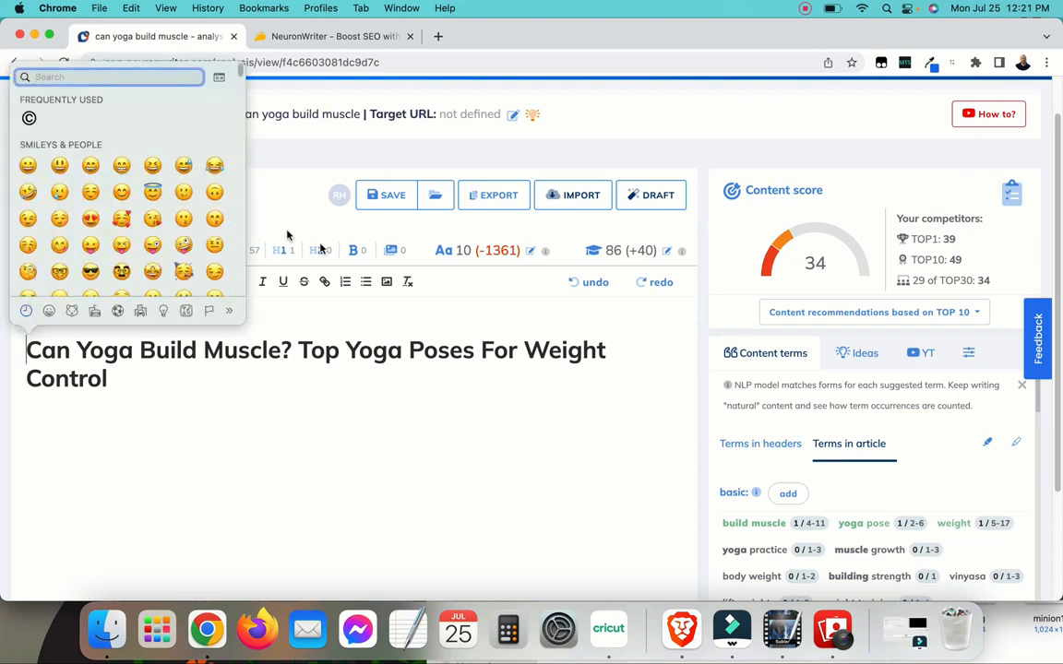
left_click(240, 379)
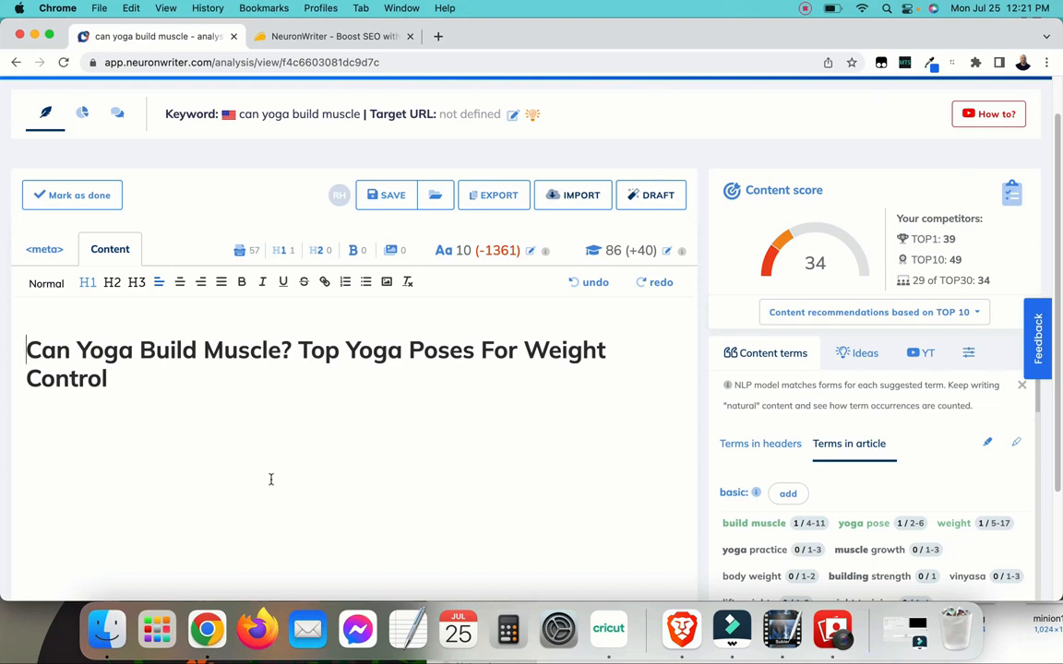
- Examine the basic and extended terms suggested for use in the article, including their recommended usage ranges
scroll(284, 465, "down", 1)
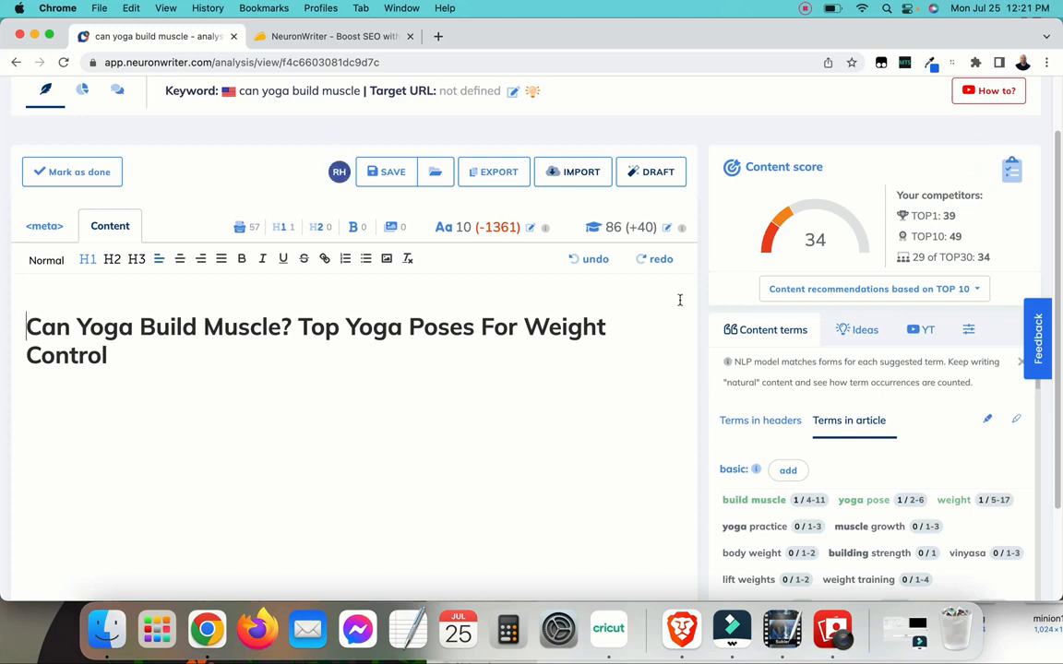
scroll(831, 406, "down", 5)
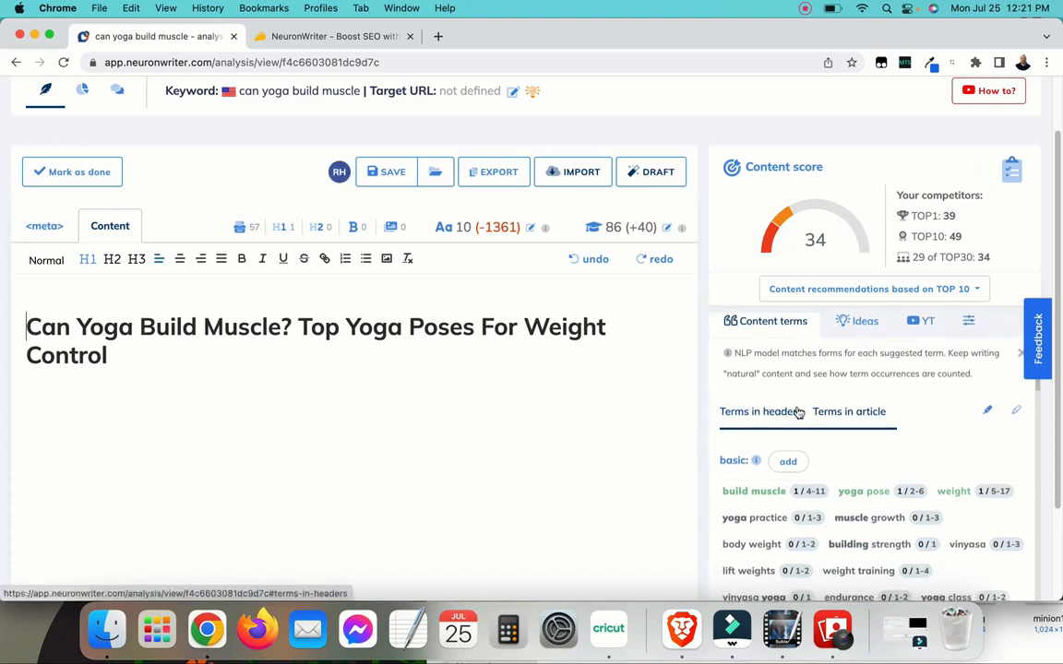
scroll(802, 410, "down", 2)
scroll(803, 415, "up", 3)
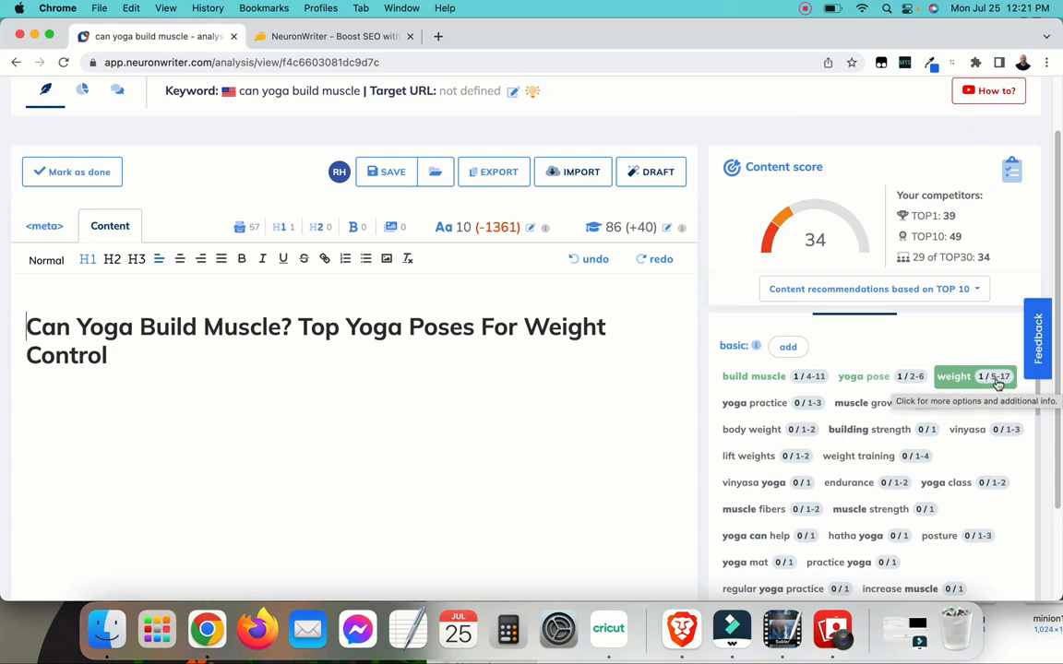
scroll(830, 446, "down", 10)
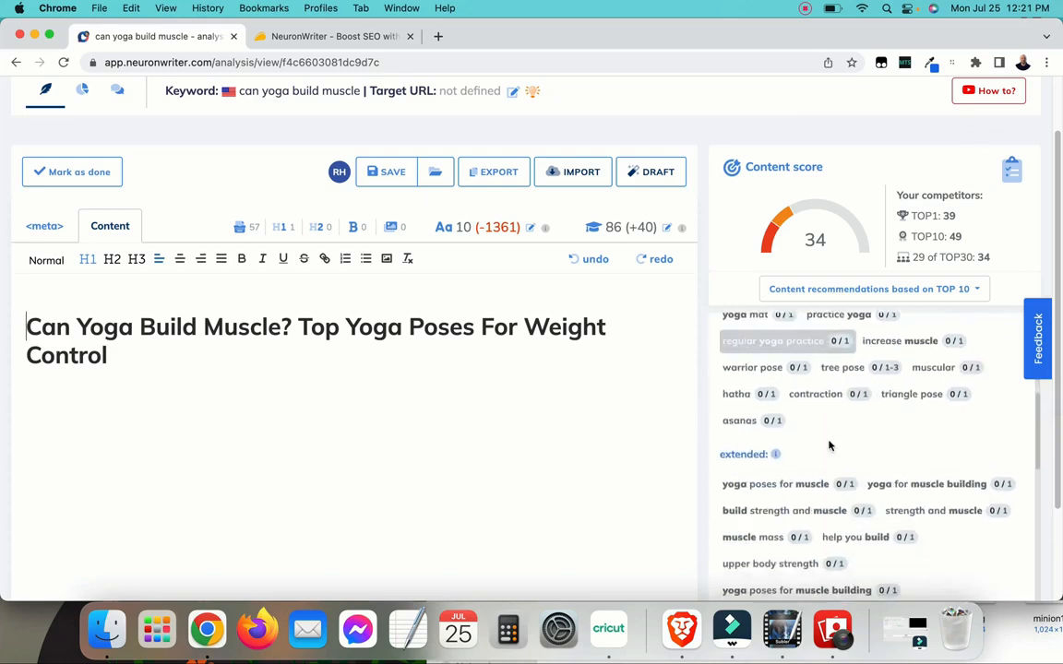
scroll(830, 445, "down", 3)
scroll(829, 446, "up", 4)
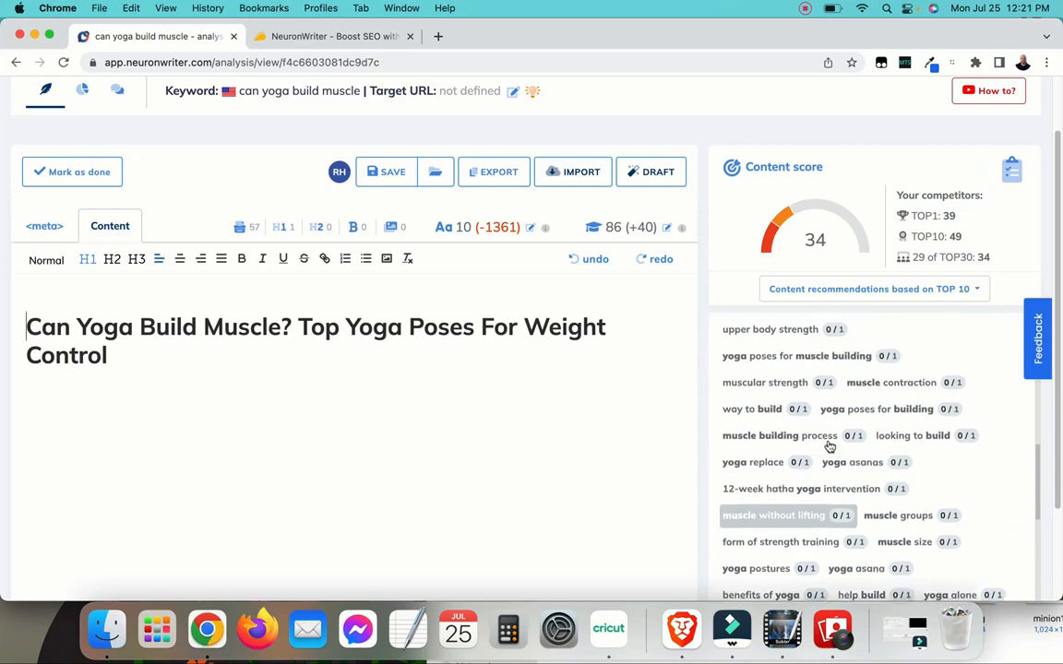
scroll(829, 446, "down", 8)
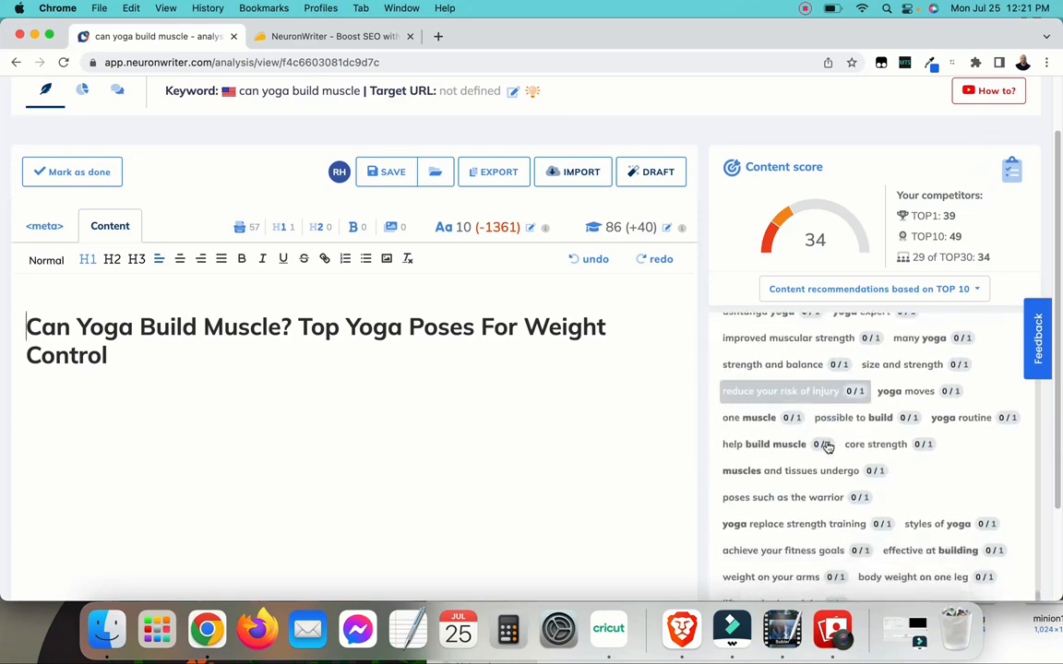
scroll(821, 446, "up", 15)
scroll(469, 482, "up", 2)
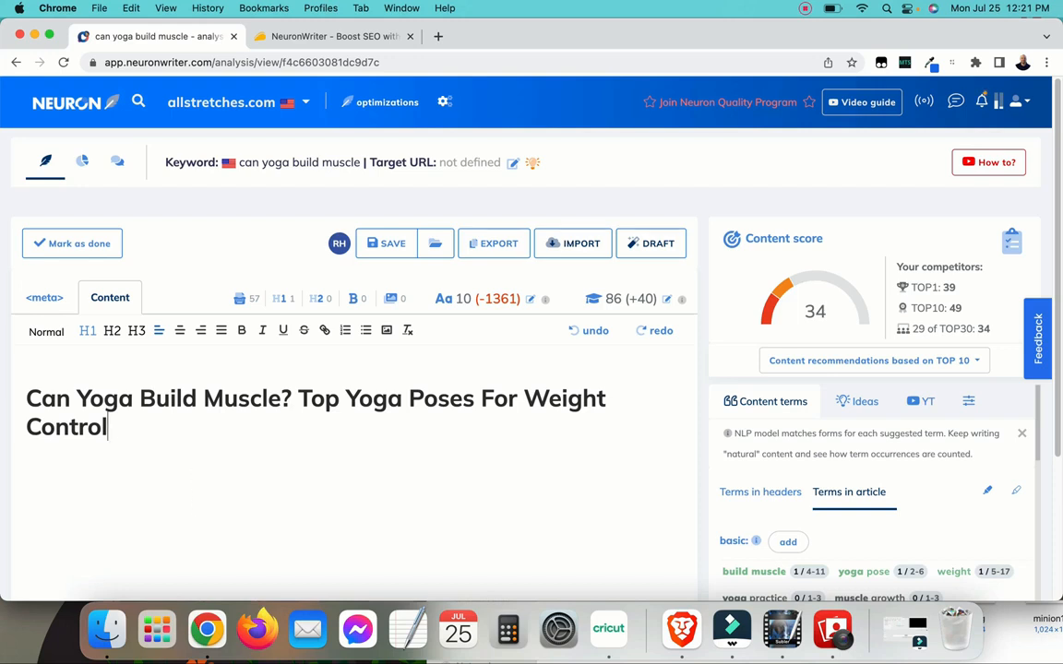
- Start a new line below the H1 title and expand the competitors' H2 headings in the content ideas
key("Return")
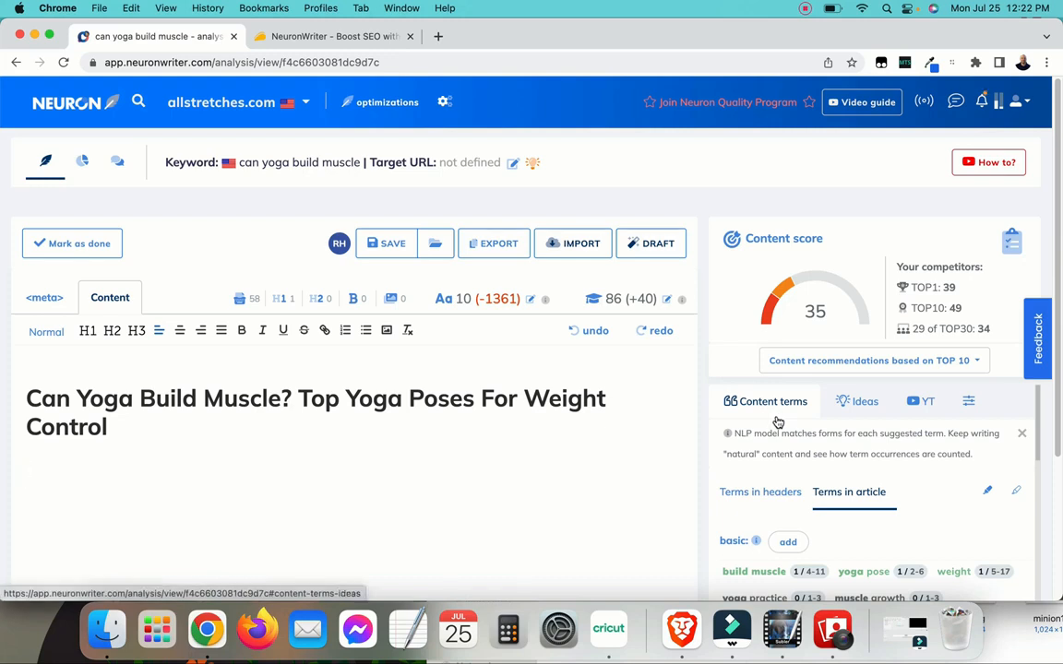
scroll(840, 419, "down", 1)
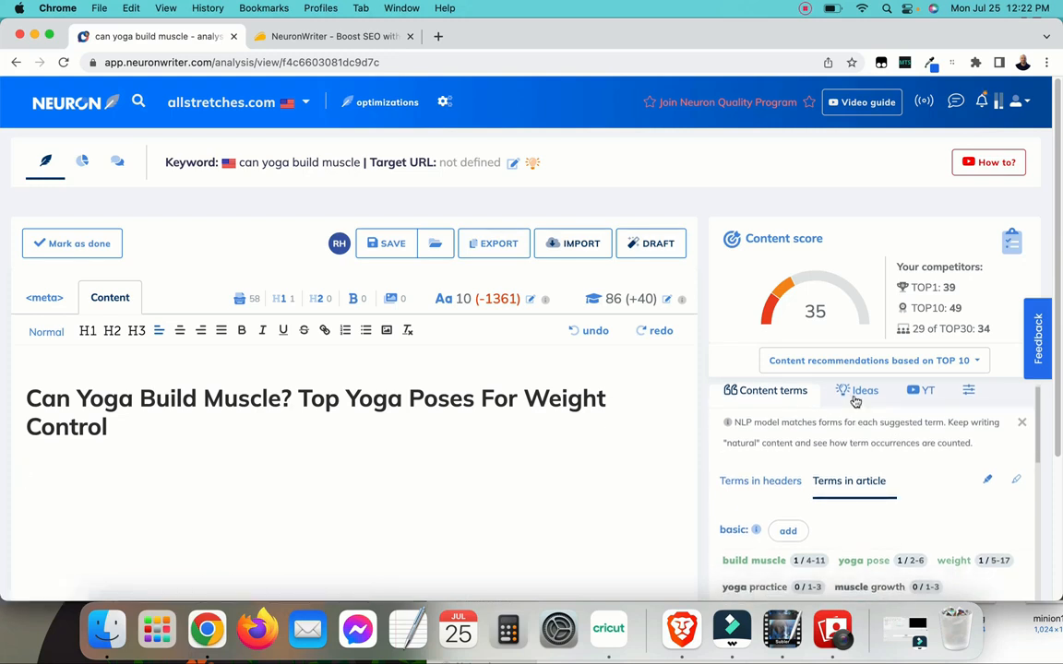
scroll(877, 442, "up", 1)
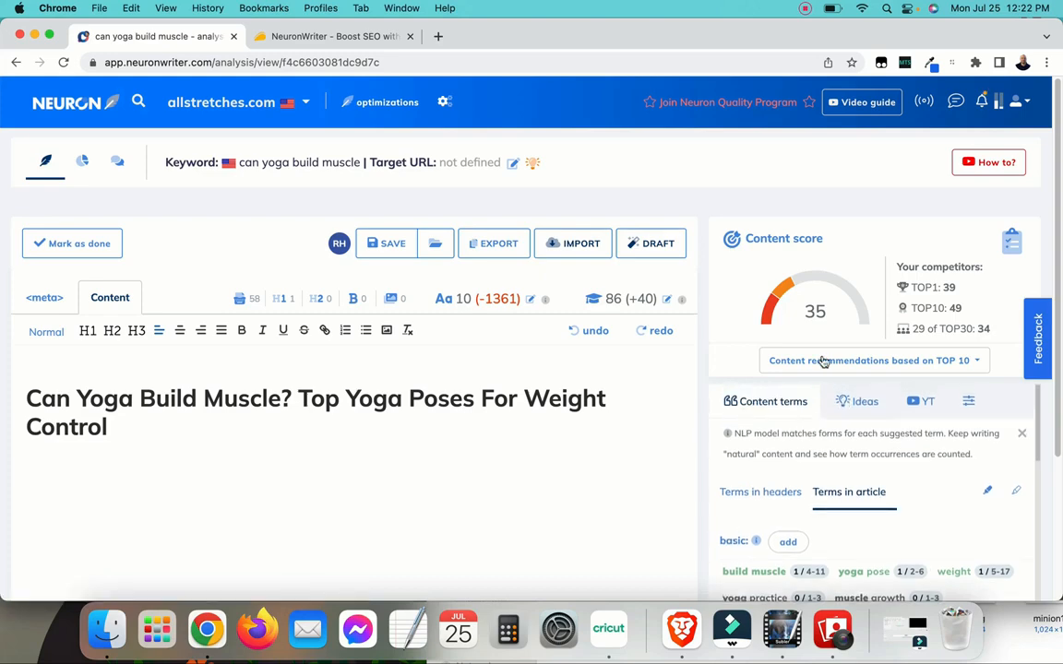
left_click(844, 402)
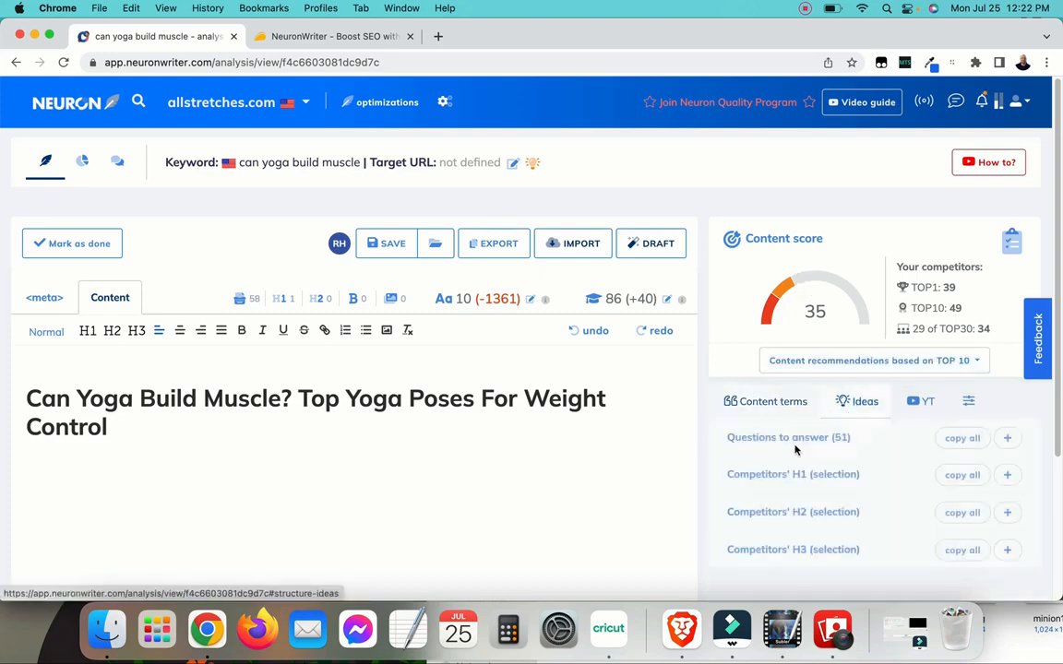
scroll(738, 499, "down", 2)
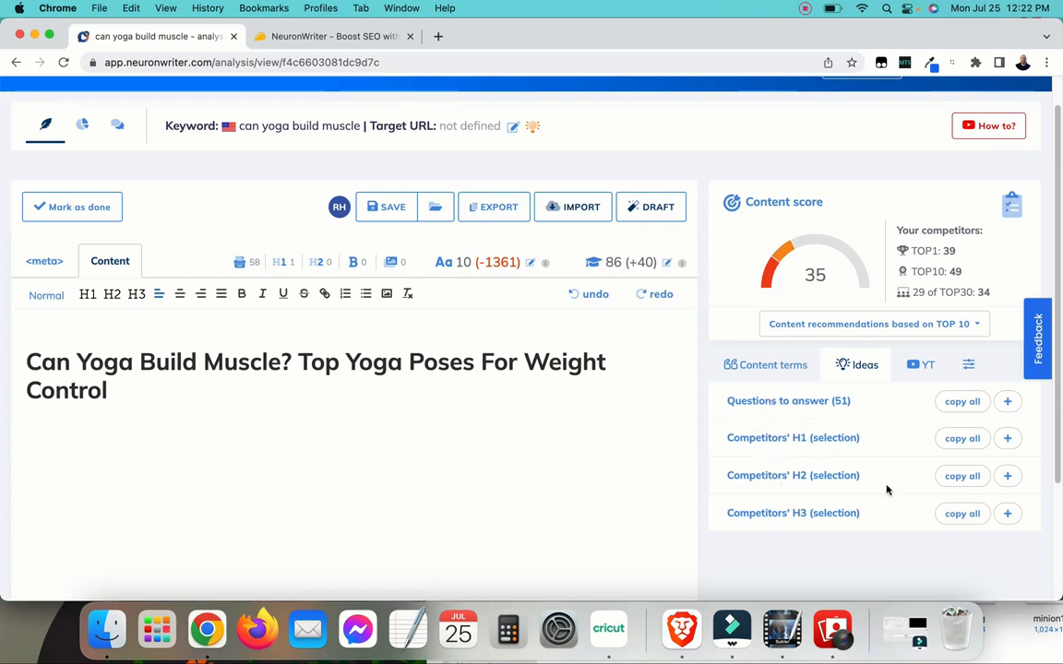
left_click(1006, 475)
scroll(844, 484, "down", 2)
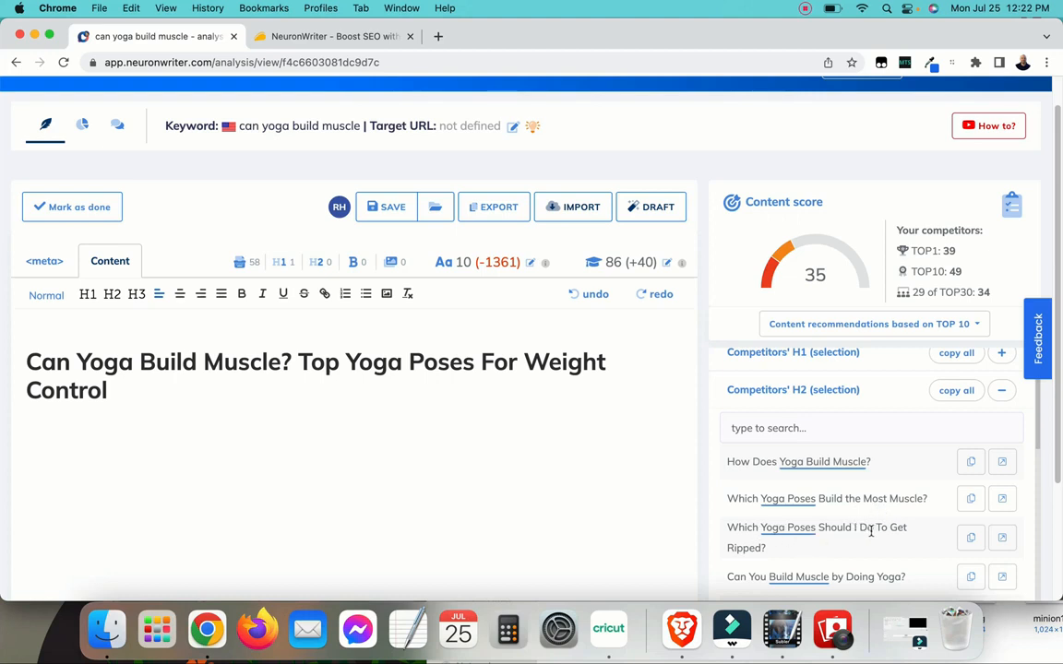
scroll(788, 544, "down", 2)
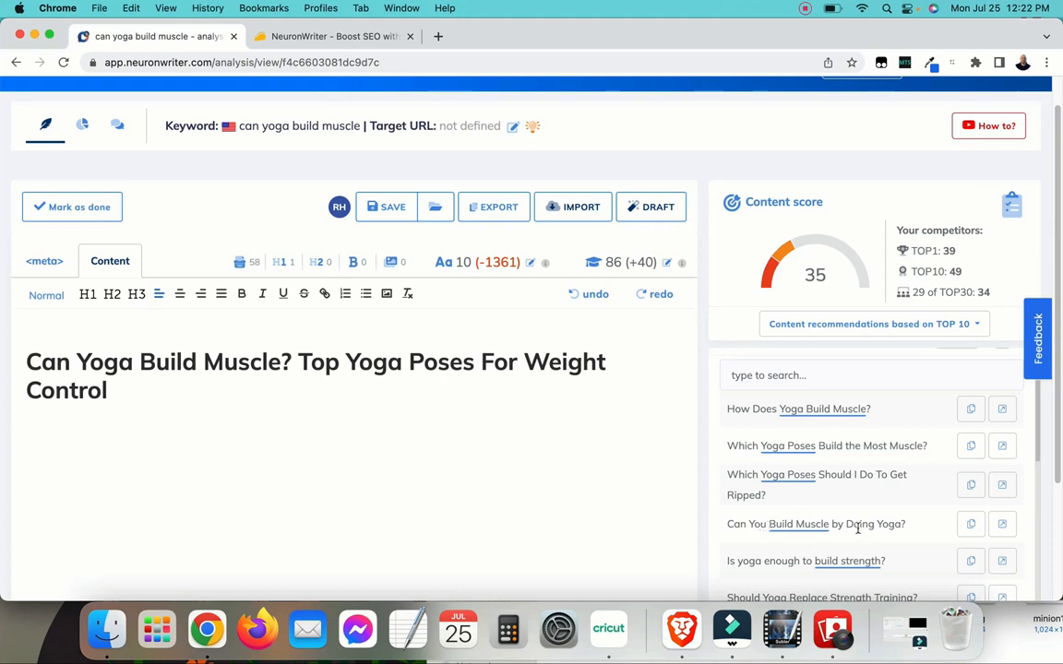
scroll(839, 516, "up", 4)
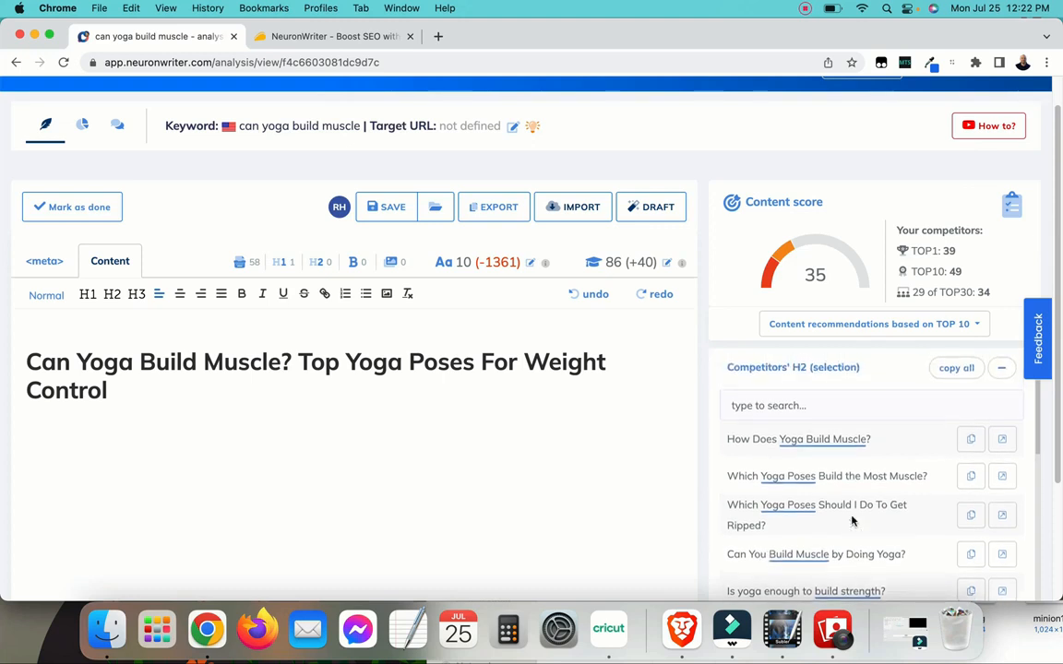
scroll(904, 508, "down", 4)
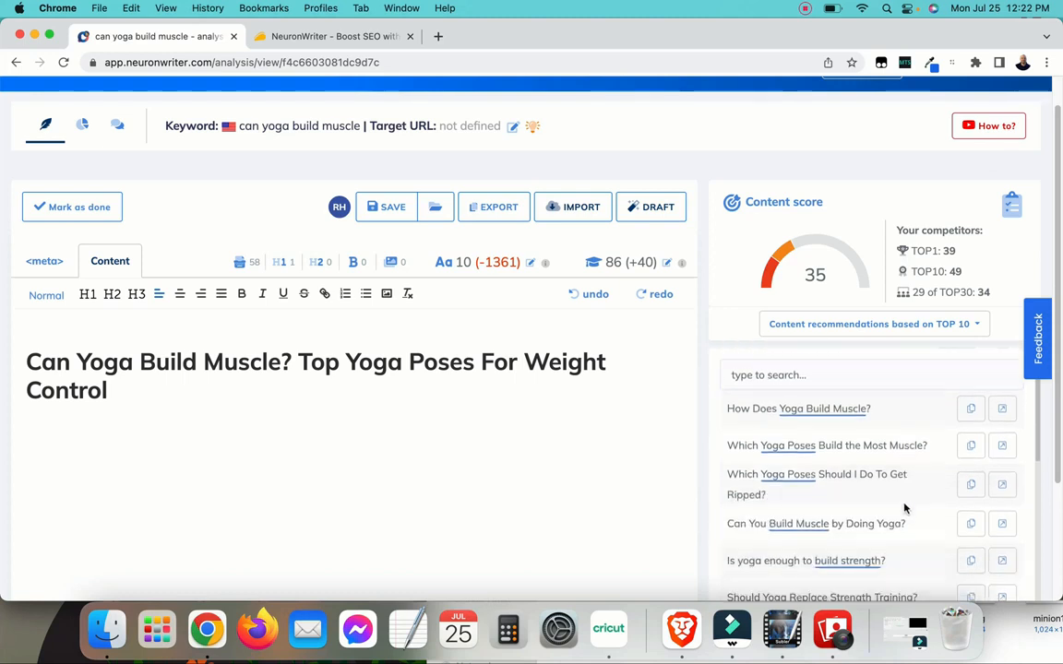
- Copy the competitor heading "How Does Yoga Build Muscle?" below the title, format it as H2, and start a new line after it
left_click(971, 410)
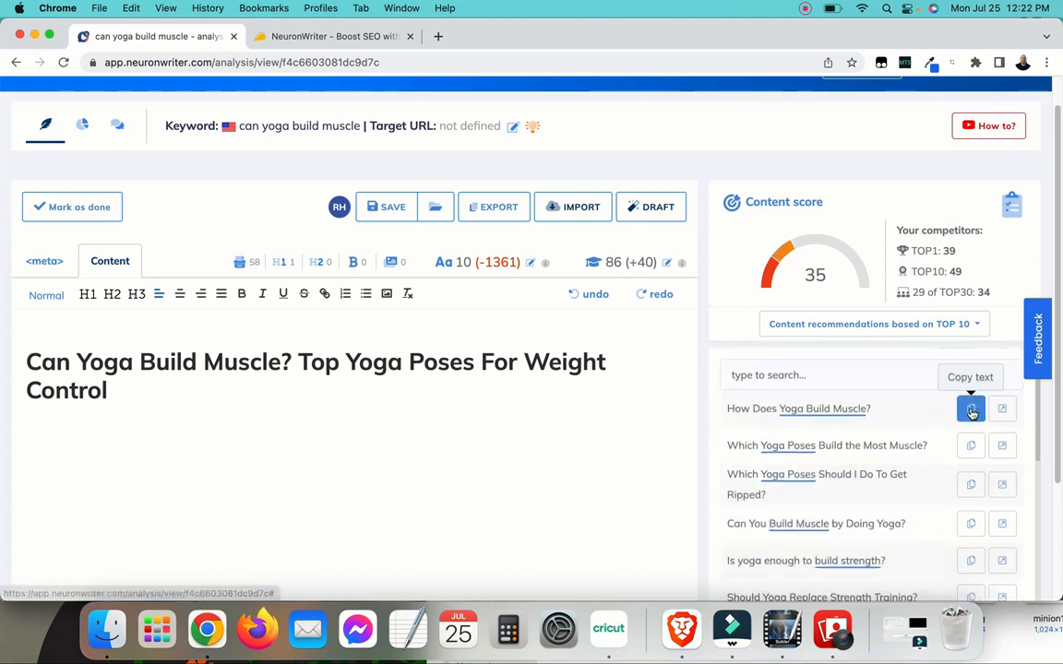
left_click(192, 459)
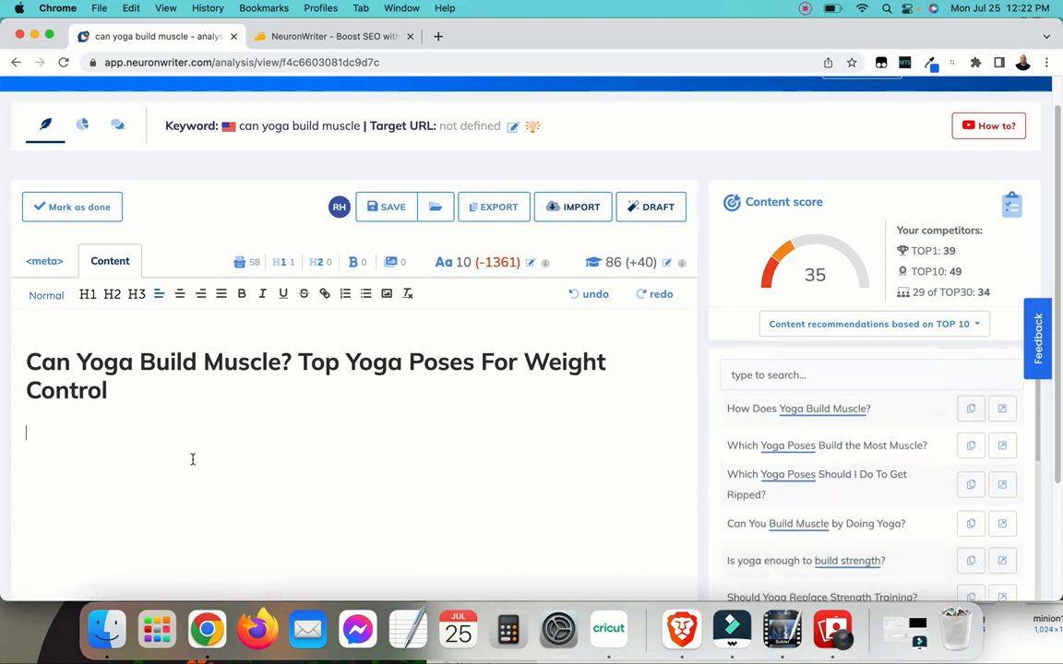
key("super+v")
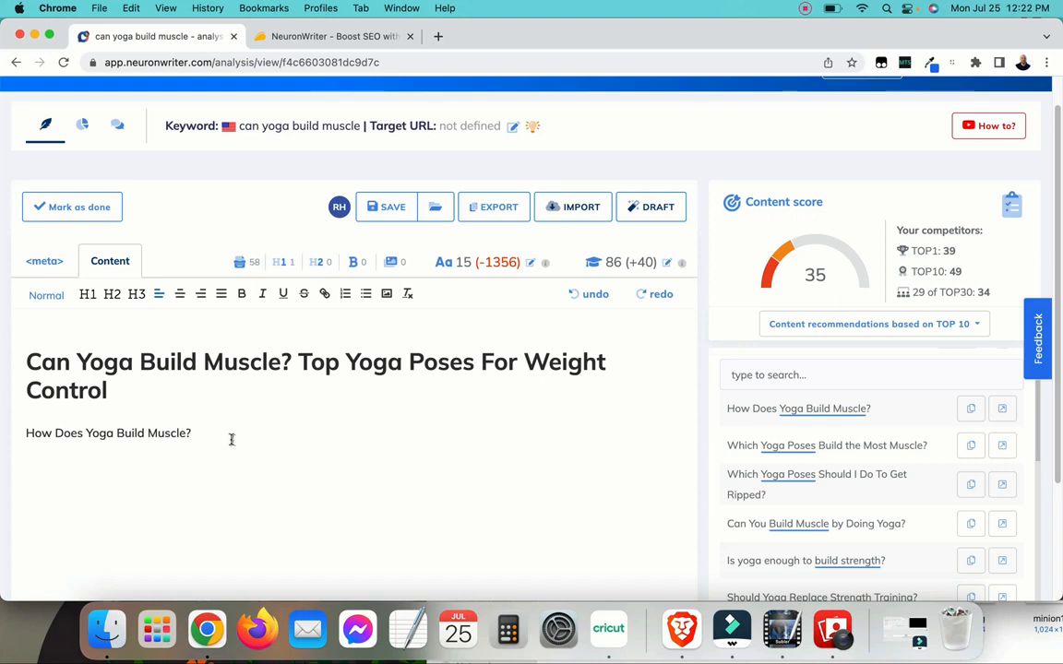
left_click_drag(195, 434, 24, 432)
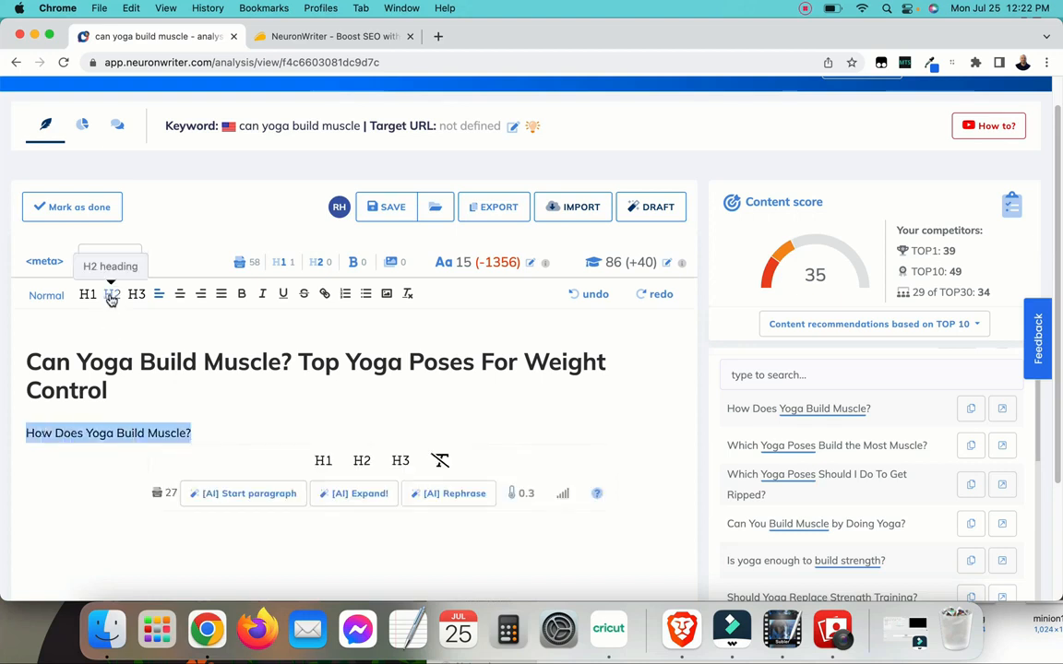
left_click(112, 294)
left_click(294, 448)
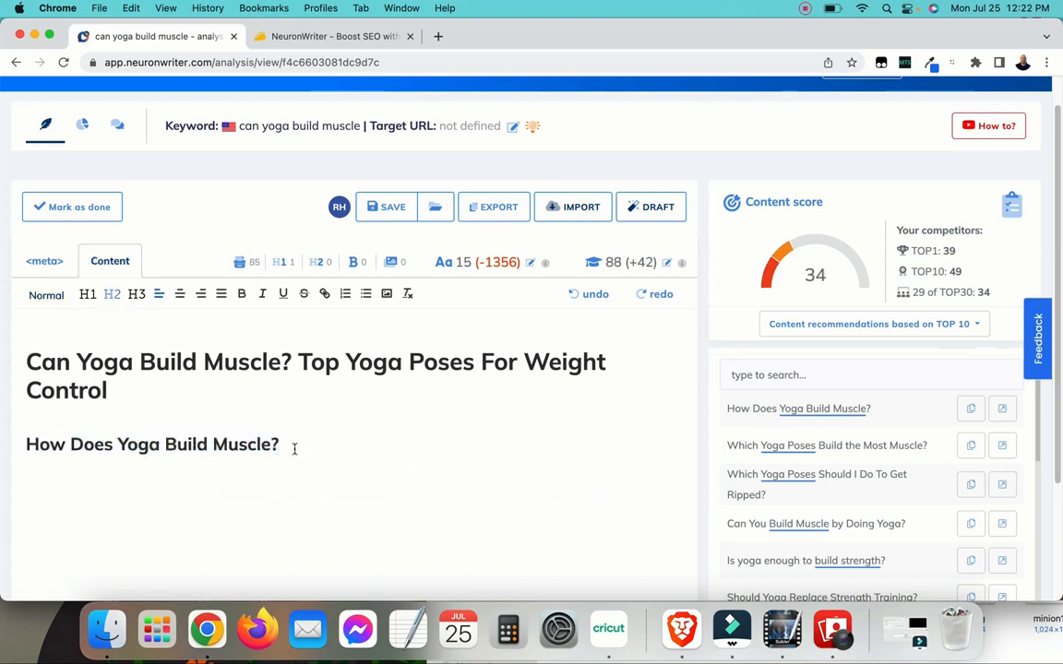
key("Return")
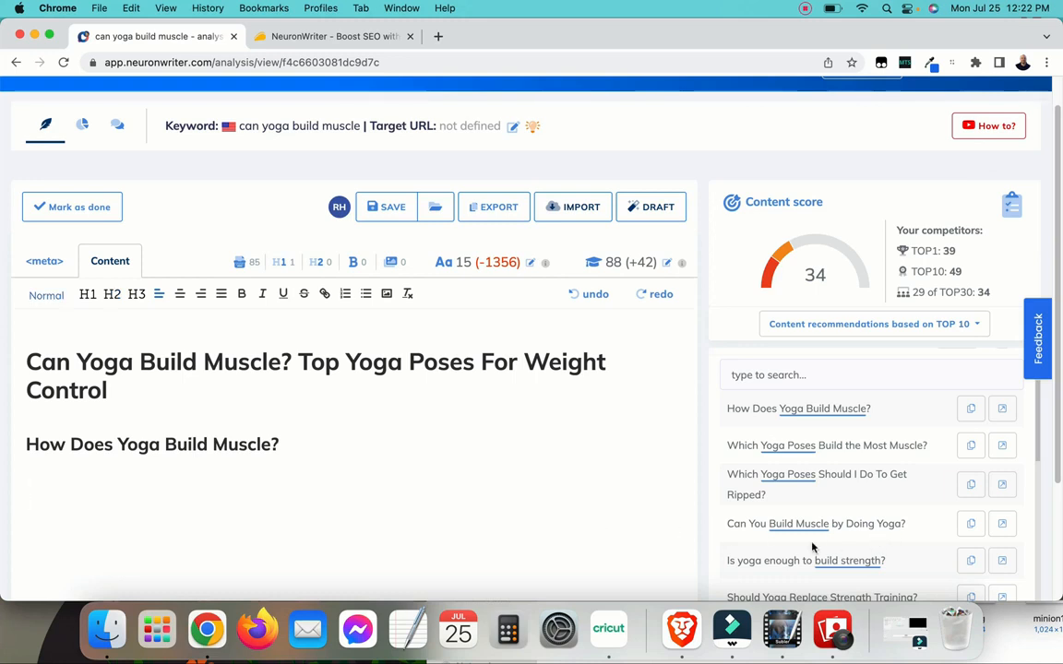
- Add the competitor heading "Is yoga enough to build strength?" as the second H2 and start a new line after it
scroll(835, 525, "down", 2)
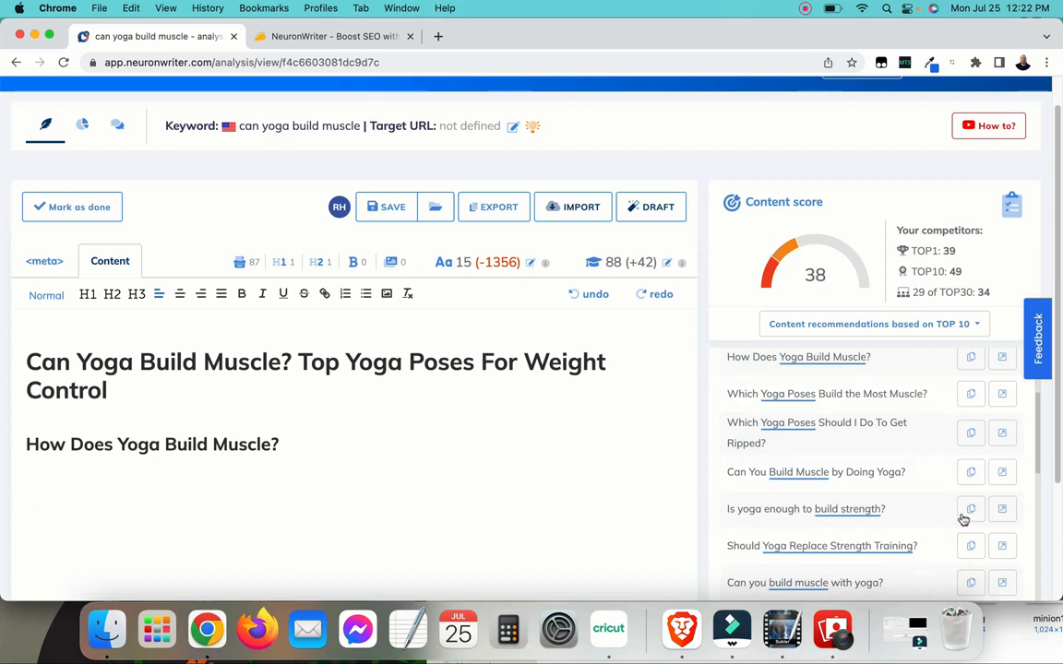
left_click(180, 495)
key("super+v")
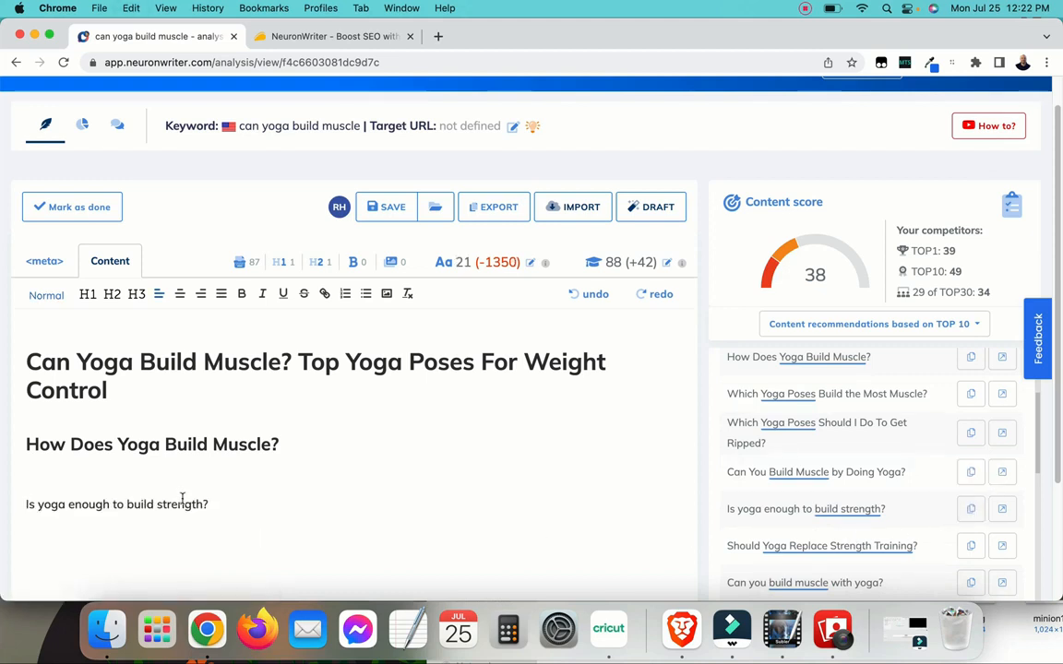
triple_click(117, 504)
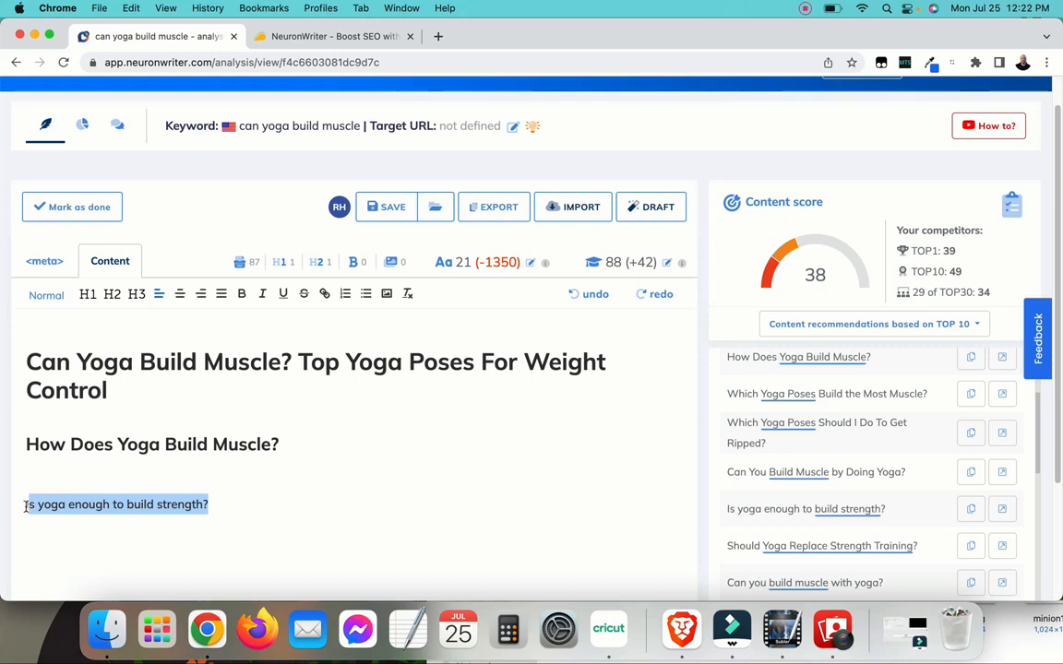
left_click(111, 293)
left_click(332, 538)
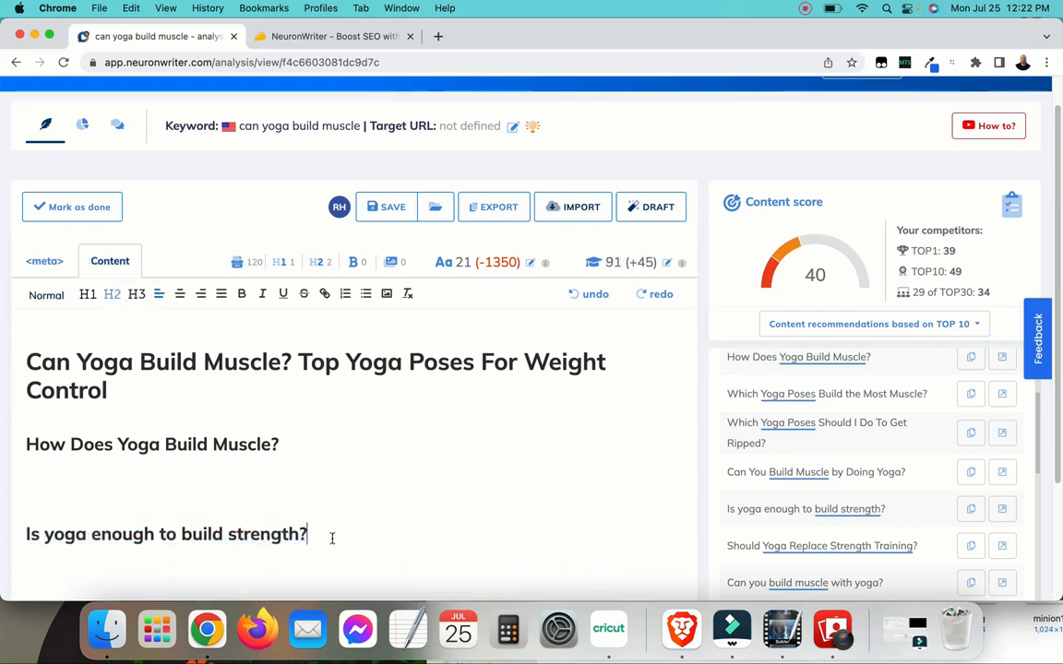
key("Return")
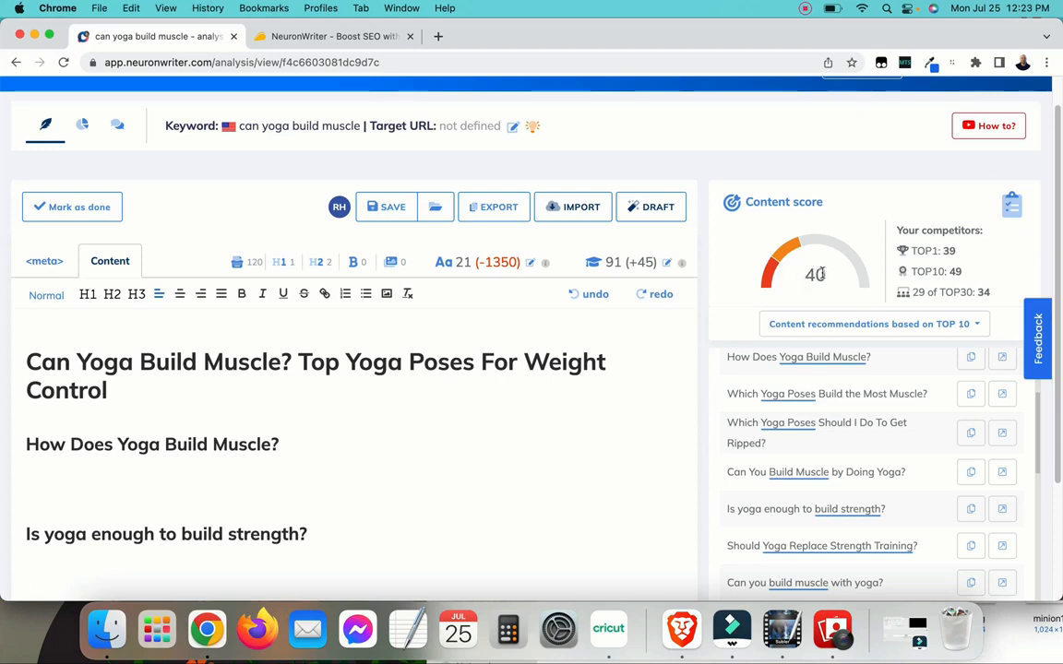
- Add the competitor heading "The Conclusion – Does Yoga Build Muscle?" below the second H2, inserting "Really" before "Build"
scroll(863, 452, "down", 3)
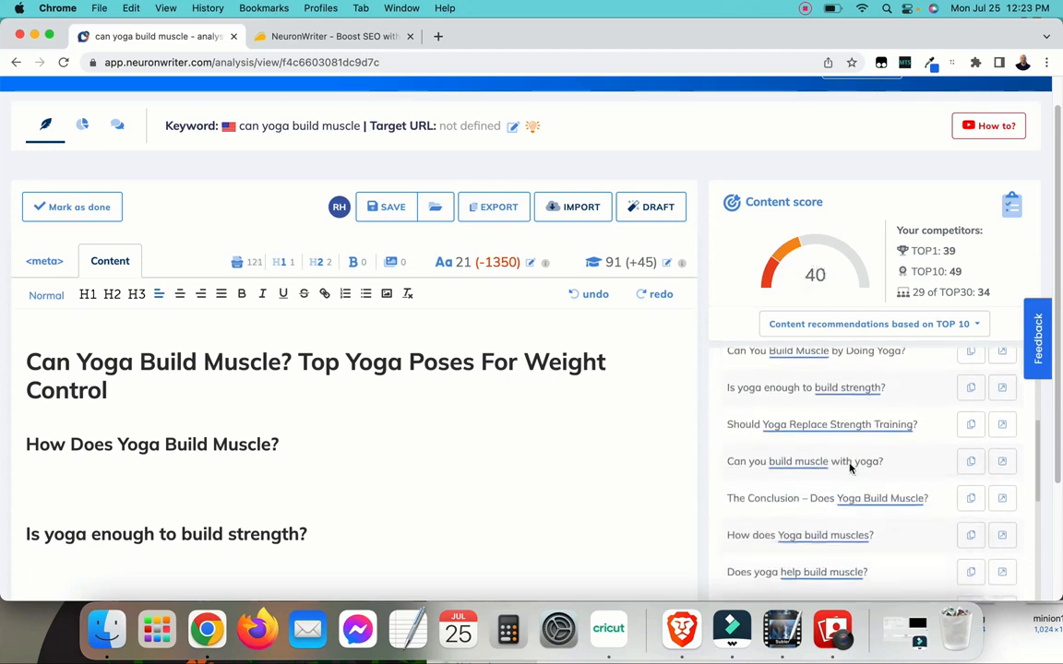
scroll(849, 467, "down", 1)
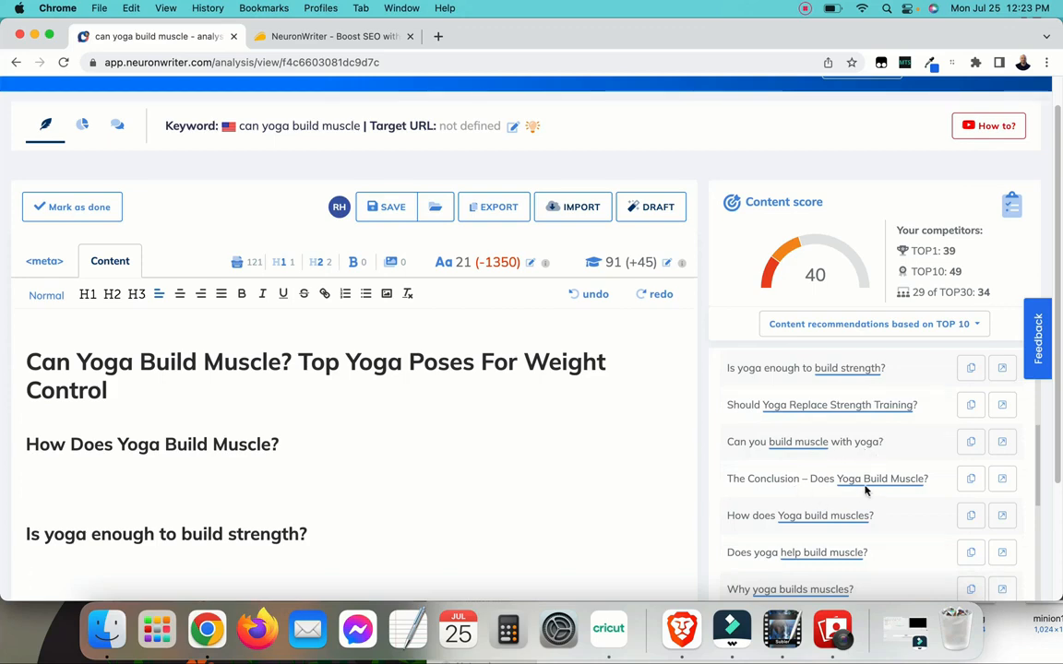
scroll(309, 543, "down", 1)
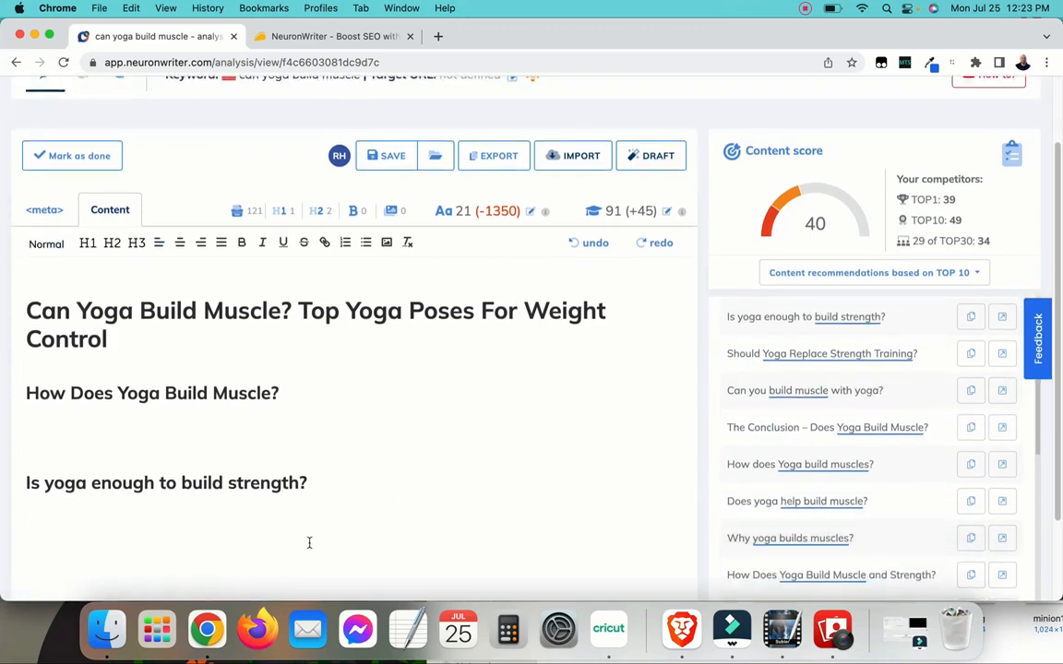
left_click(145, 524)
key("super+v")
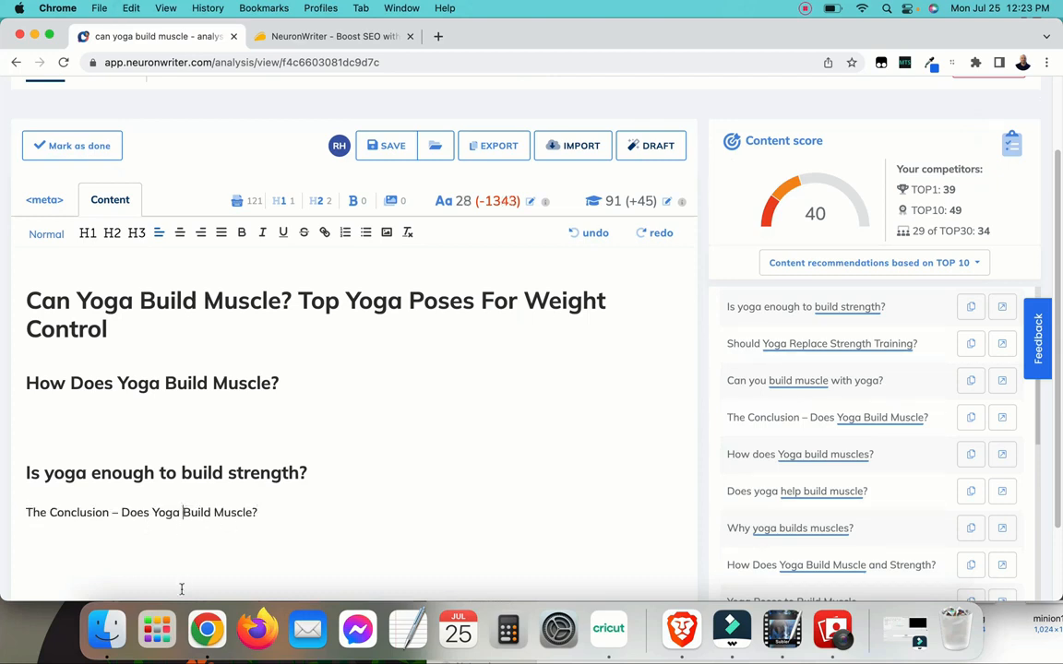
type("Really")
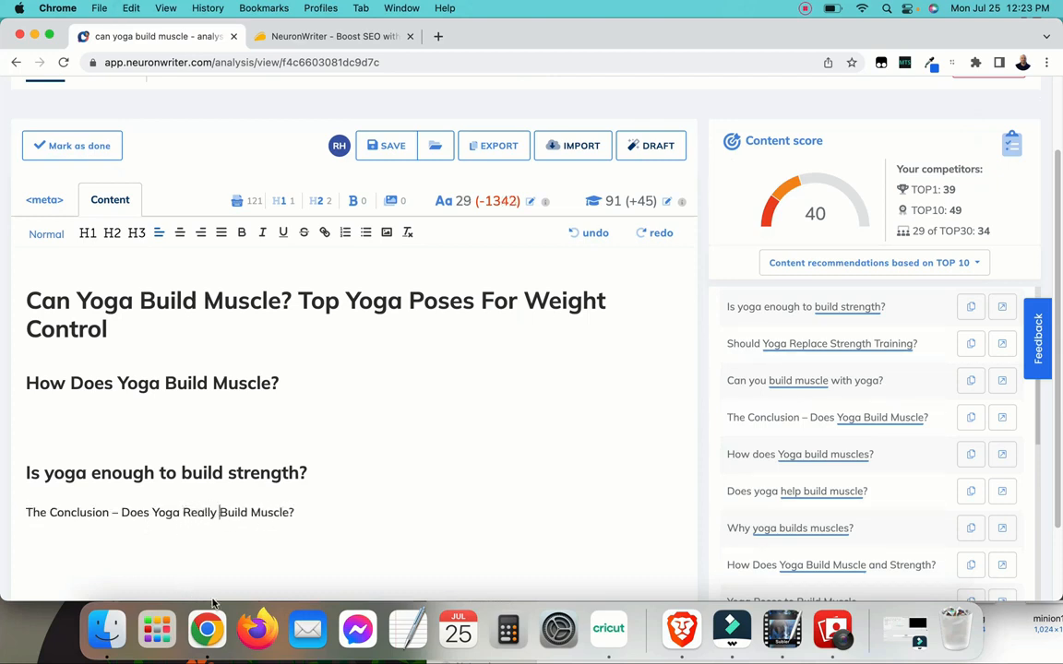
- Format the line "The Conclusion – Does Yoga Really Build Muscle?" as H2
left_click_drag(293, 513, 26, 515)
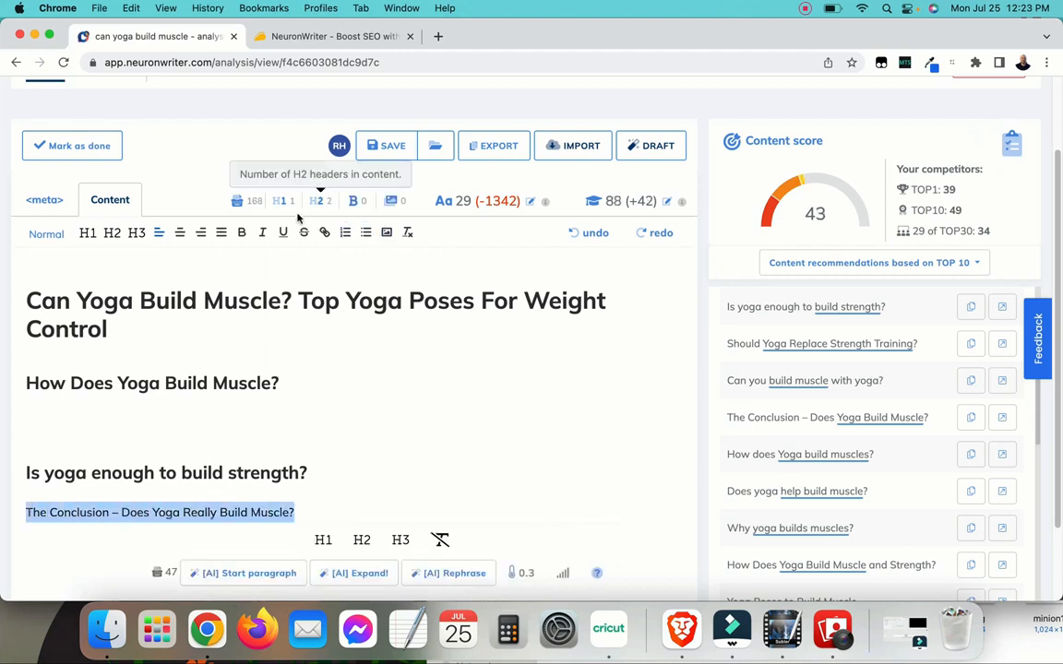
left_click(111, 232)
left_click(506, 553)
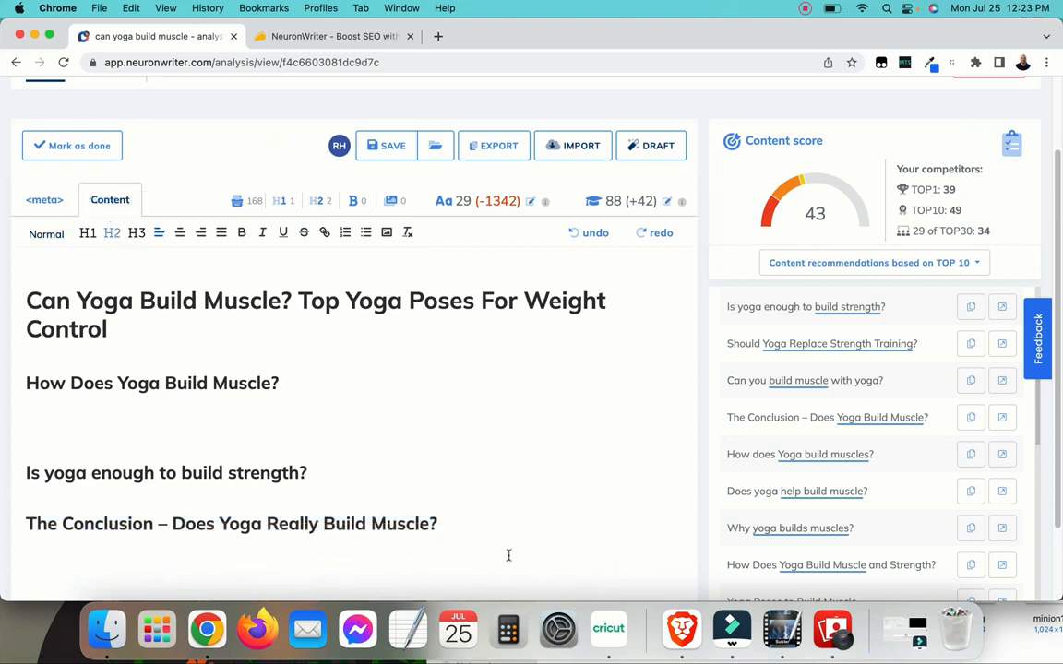
- Insert the competitor heading "Benefits of Building Muscle Through Yoga" above the conclusion heading and format it as H2
scroll(913, 496, "down", 2)
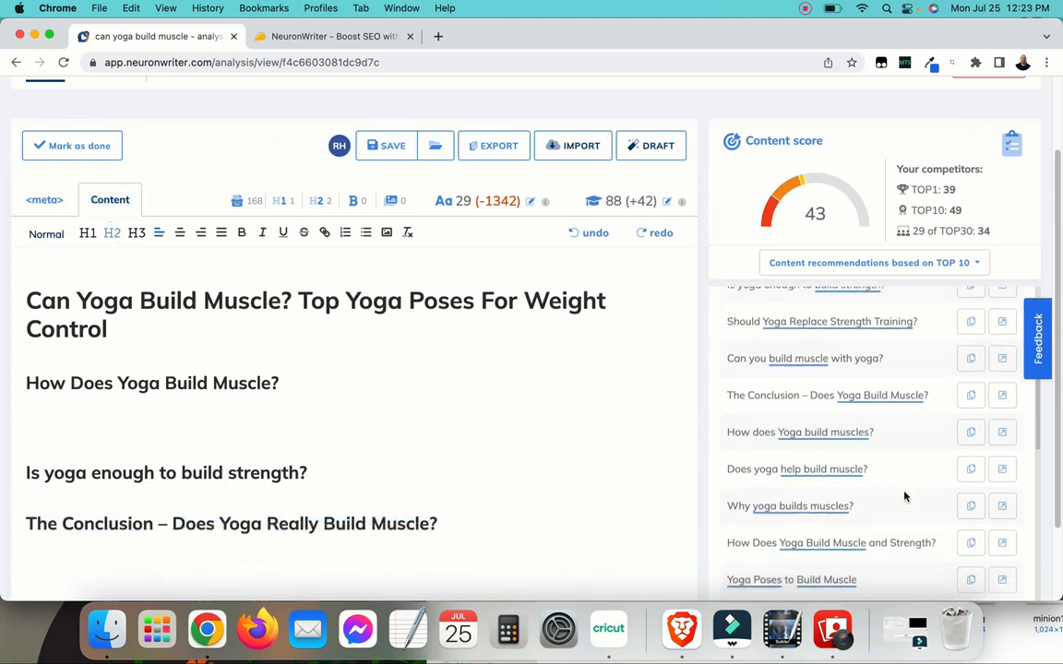
scroll(900, 496, "down", 2)
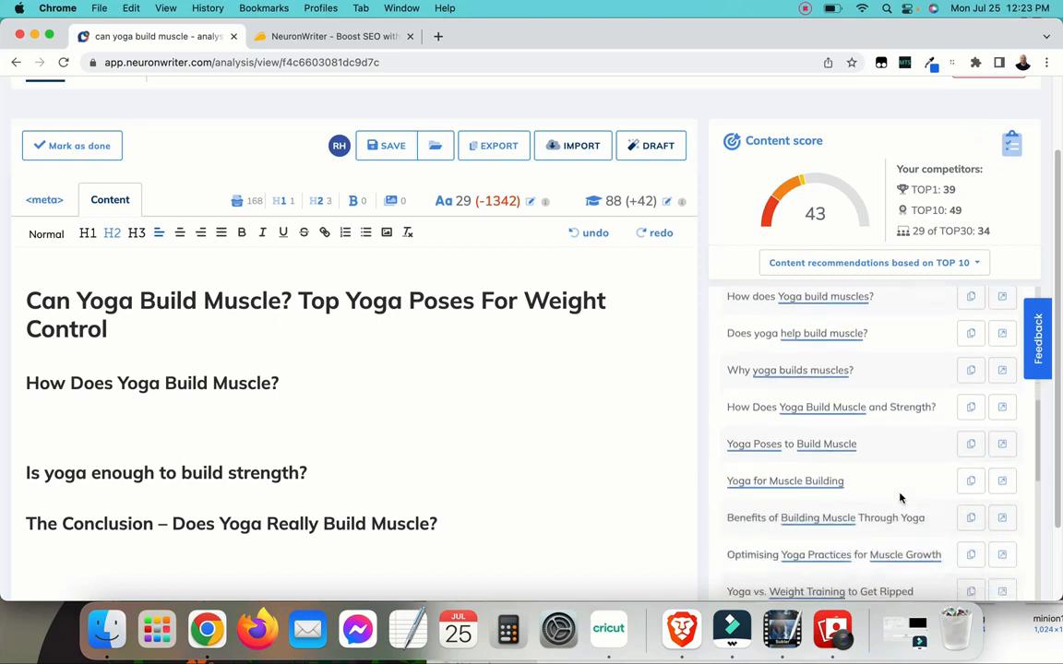
scroll(899, 498, "down", 2)
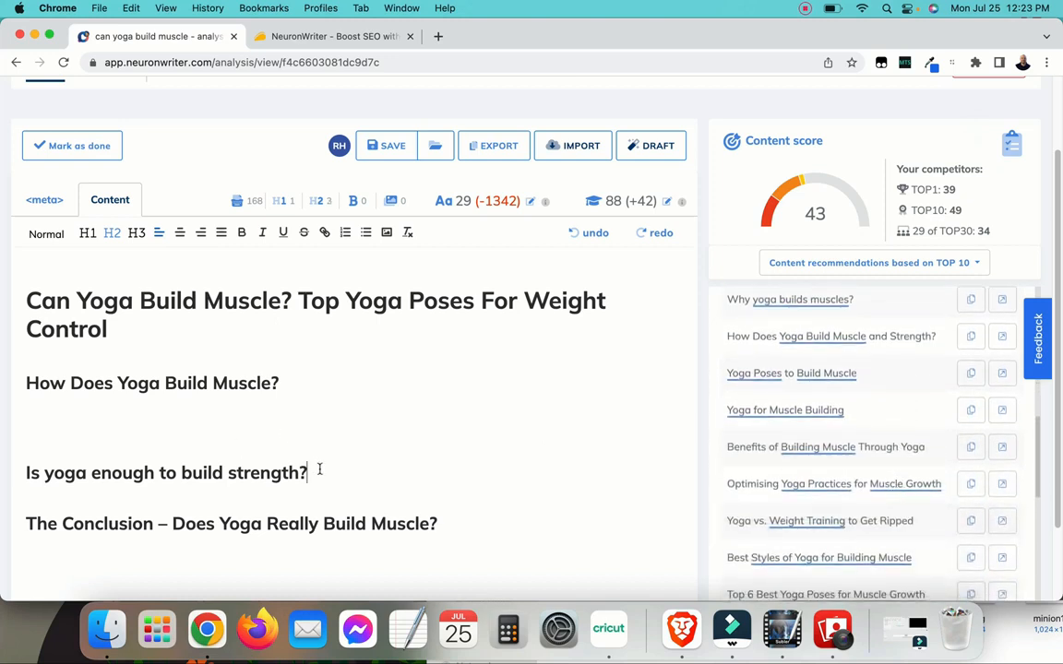
key("Return")
left_click(970, 446)
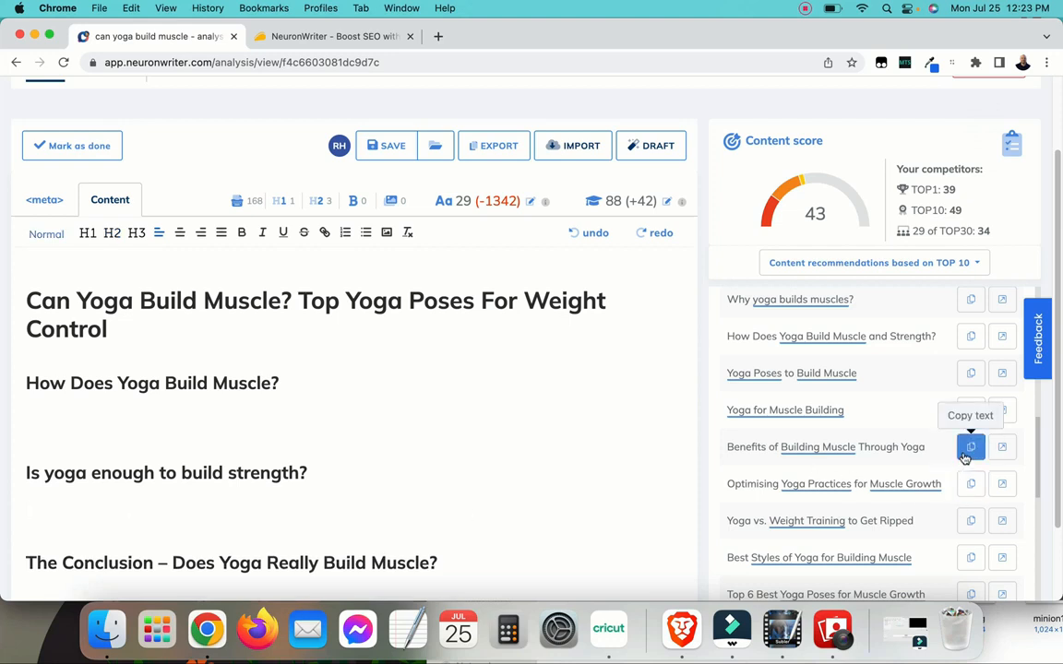
left_click(71, 511)
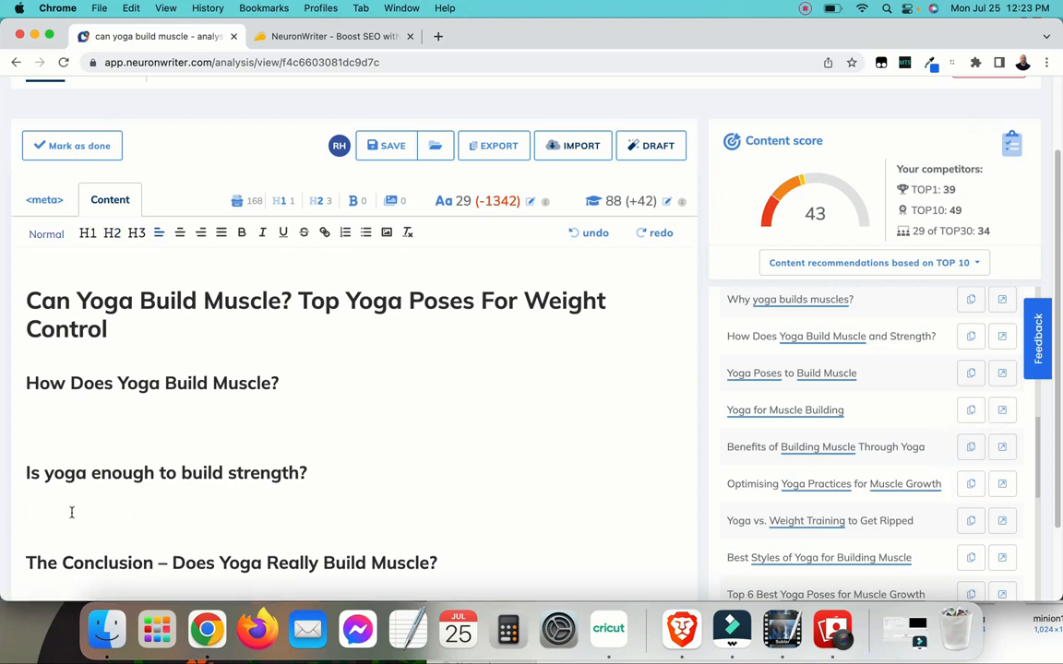
key("super+v")
left_click_drag(258, 515, 23, 516)
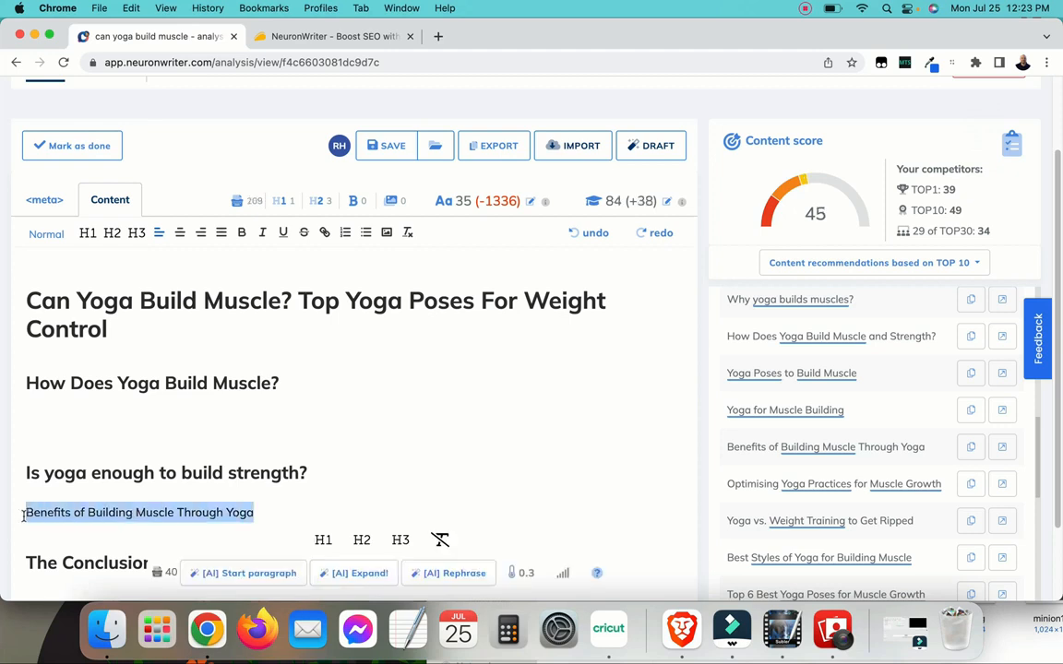
left_click(111, 232)
left_click(418, 520)
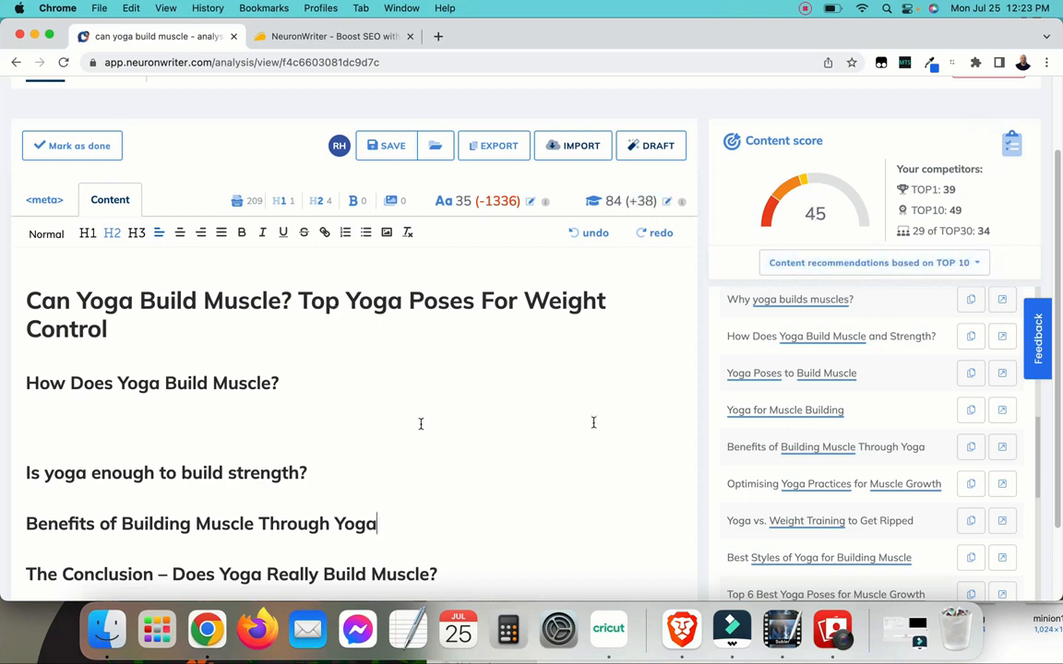
- Examine the suggested questions to answer in the content ideas and the recommended terms for the article
scroll(806, 410, "up", 5)
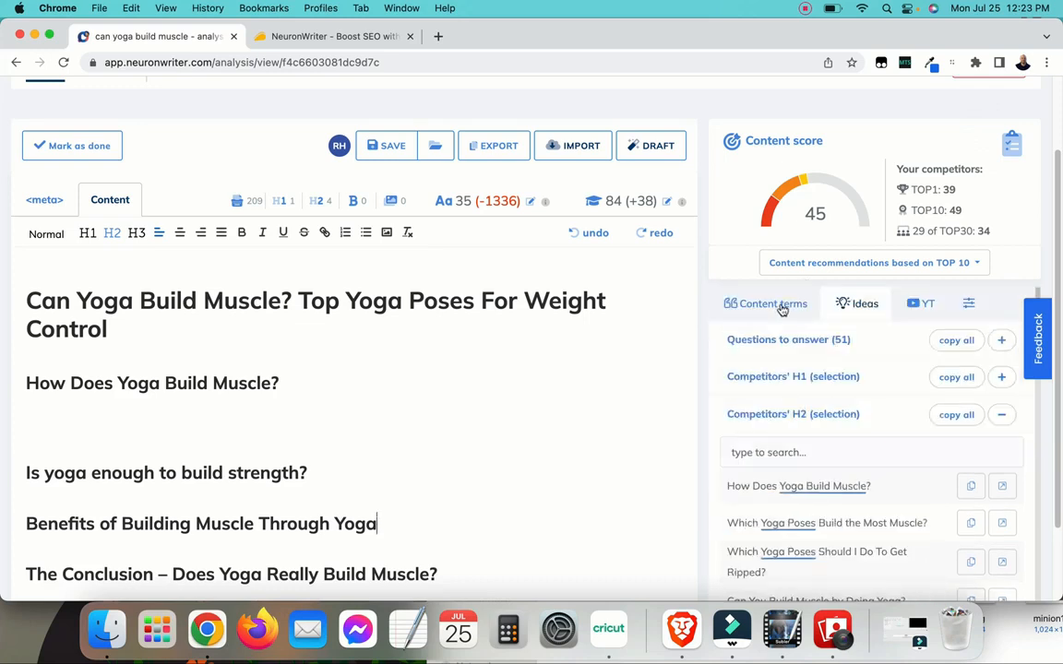
left_click(959, 344)
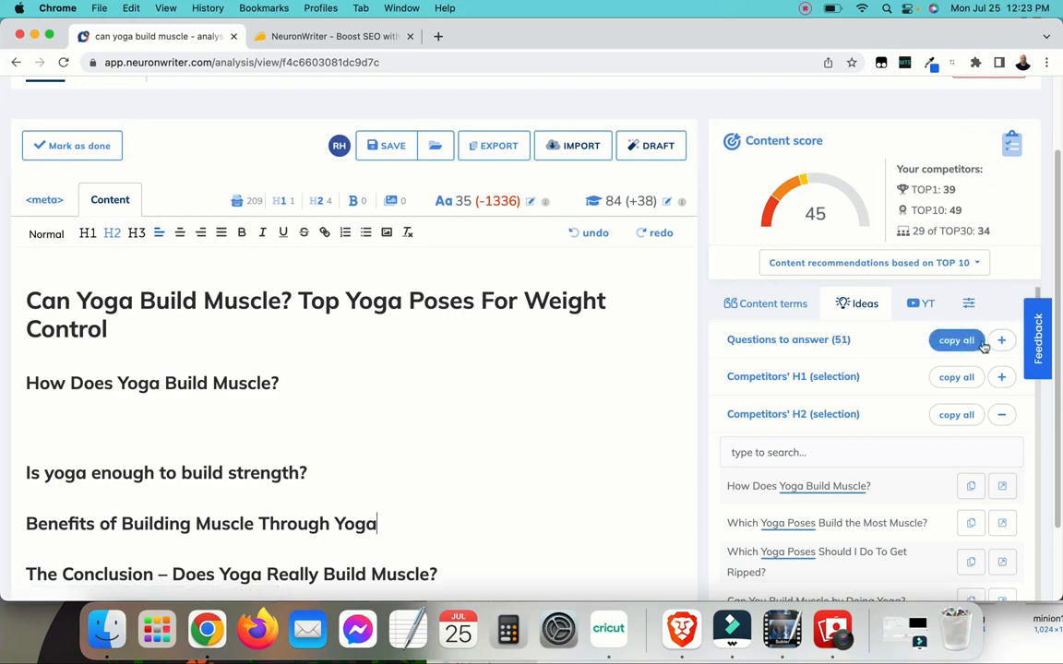
left_click(1001, 340)
scroll(890, 443, "down", 1)
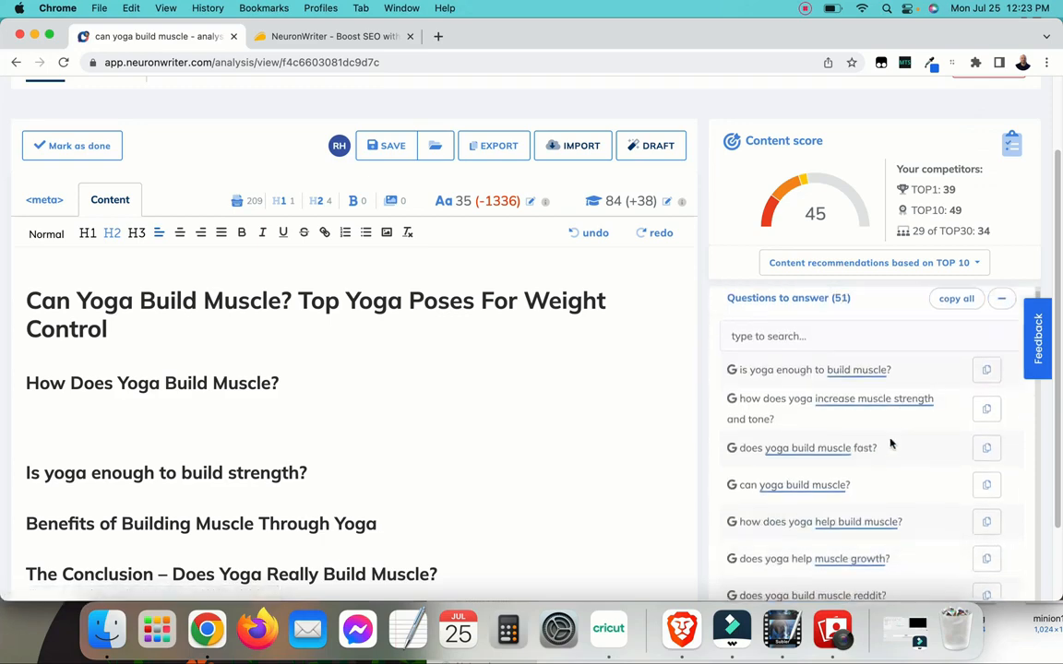
scroll(890, 444, "down", 15)
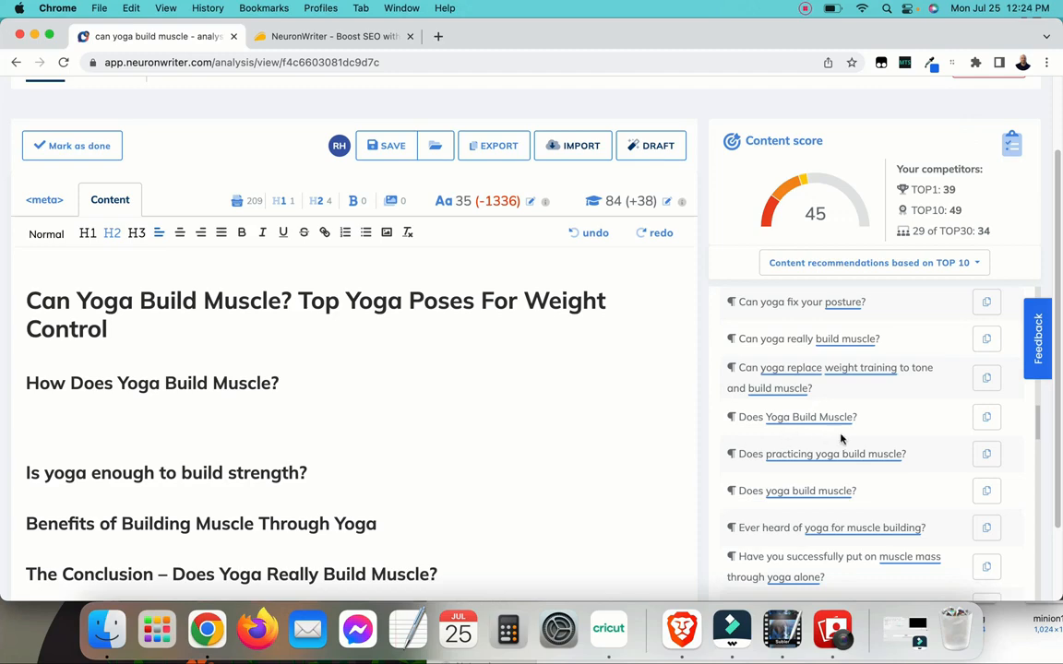
scroll(870, 466, "up", 10)
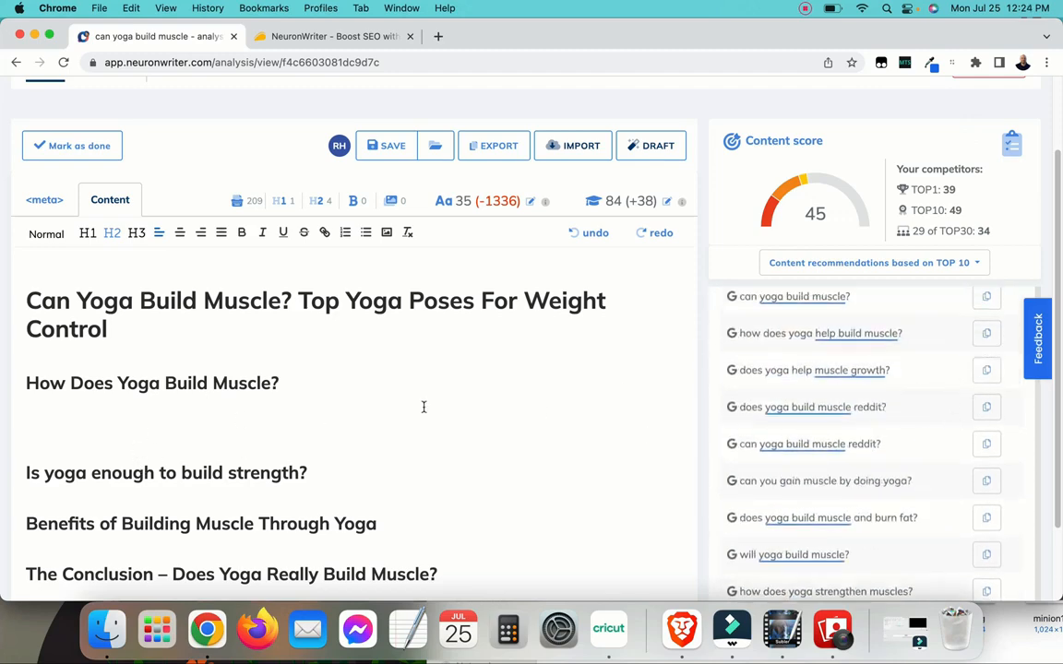
scroll(825, 402, "up", 5)
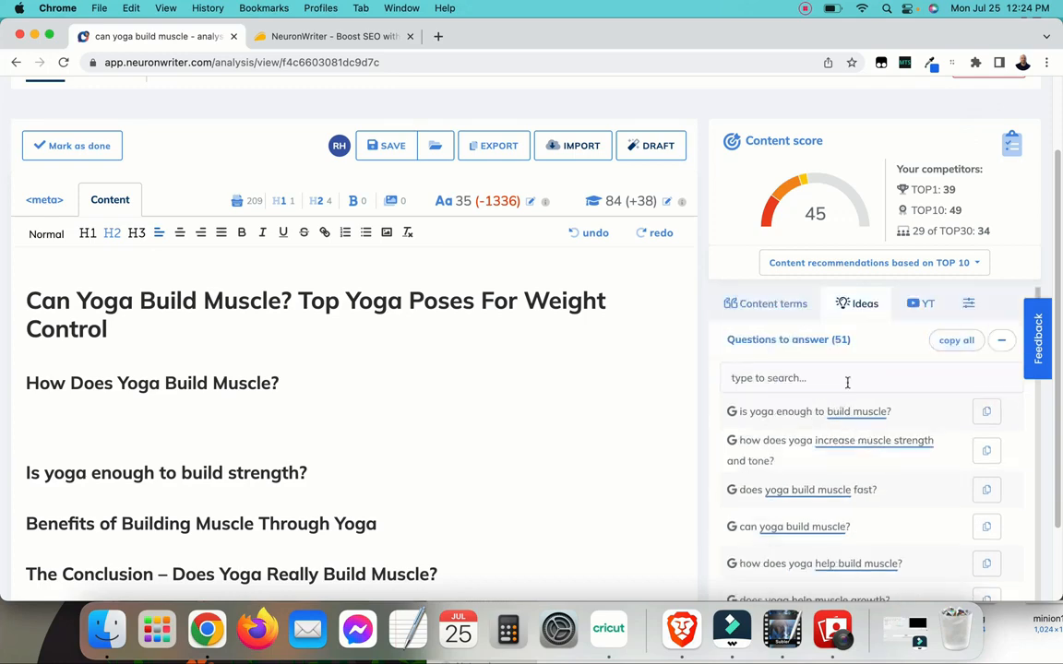
left_click(780, 305)
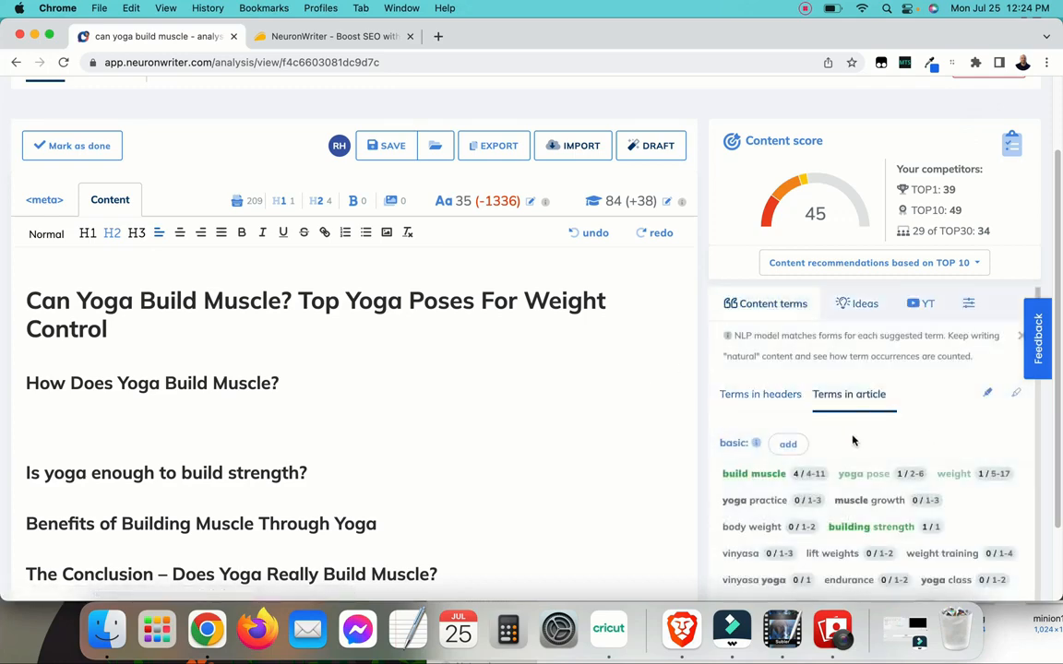
scroll(818, 411, "down", 5)
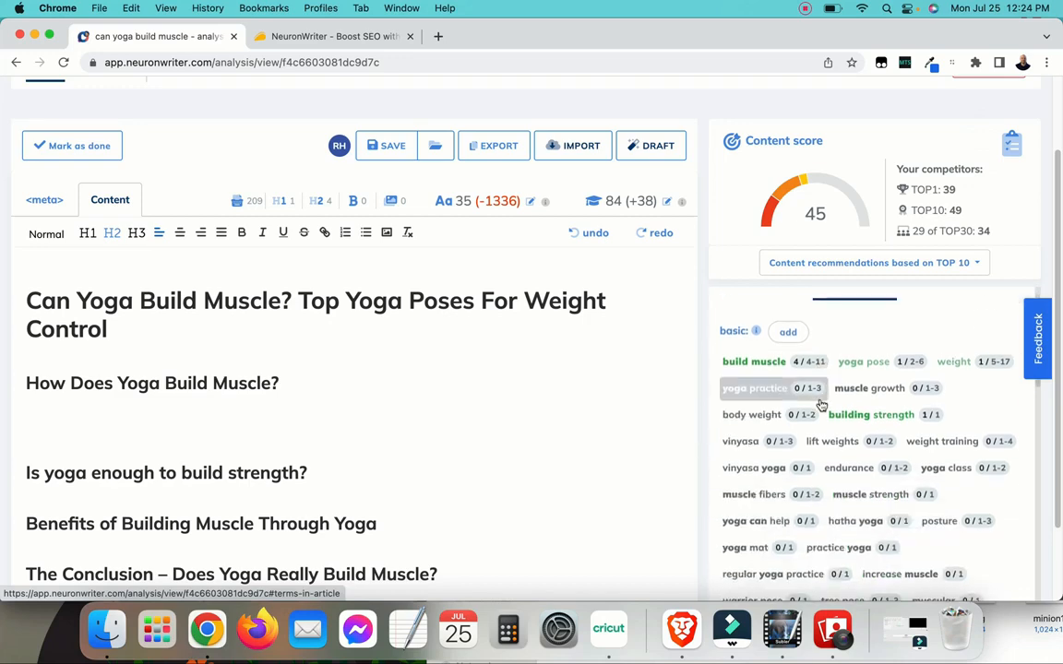
scroll(825, 398, "down", 3)
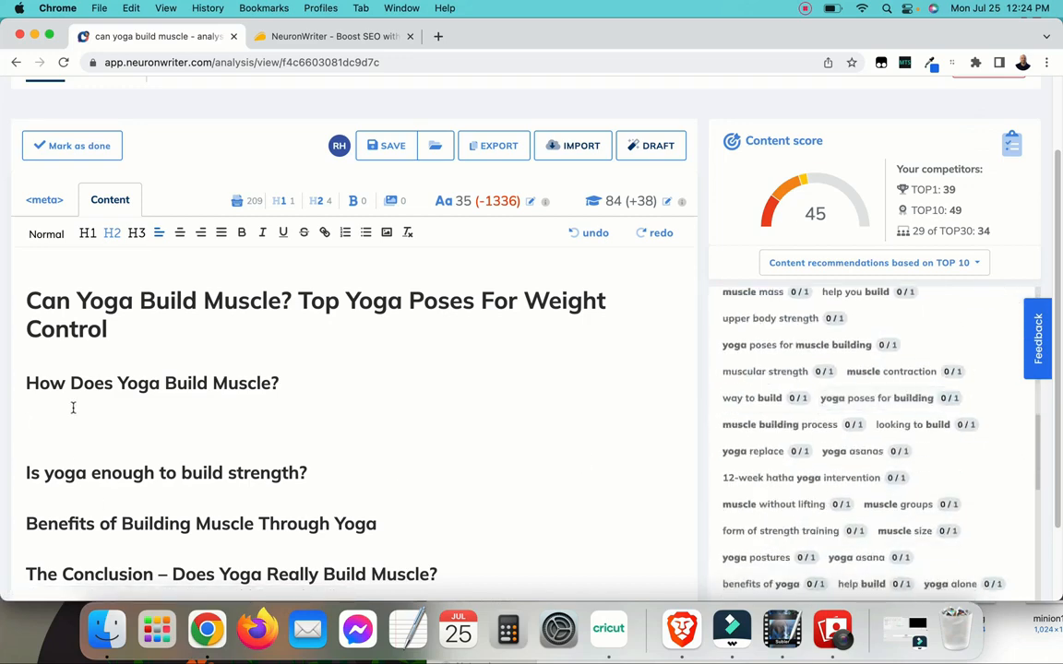
- Generate an AI starting paragraph from the heading "How Does Yoga Build Muscle?", insert it, and remove the blank line above it
left_click(134, 413)
left_click_drag(300, 384, 24, 388)
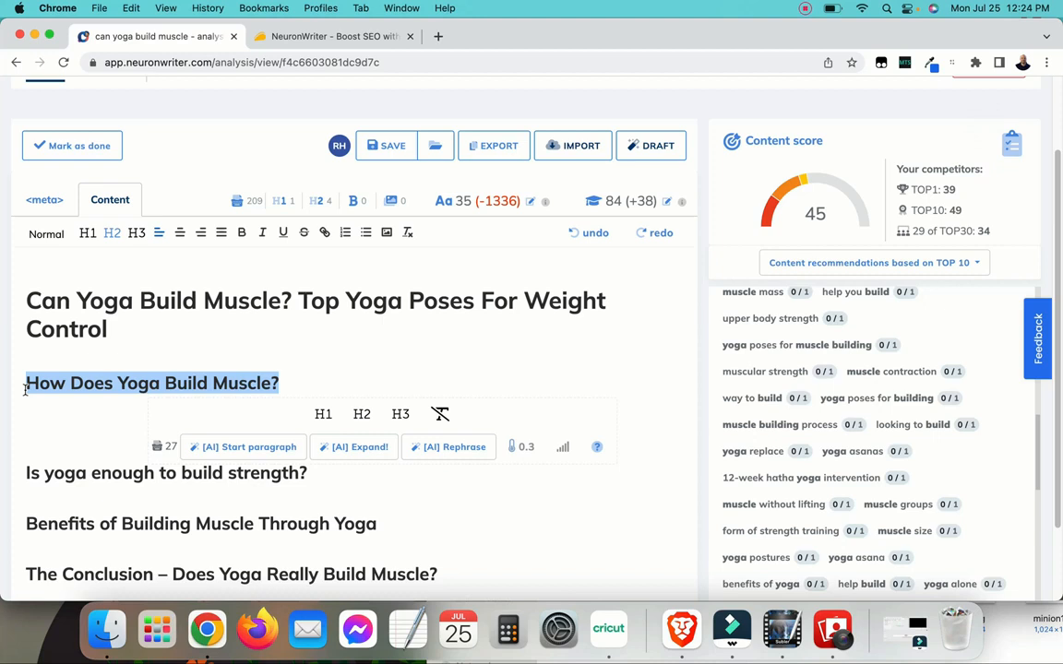
scroll(873, 404, "up", 10)
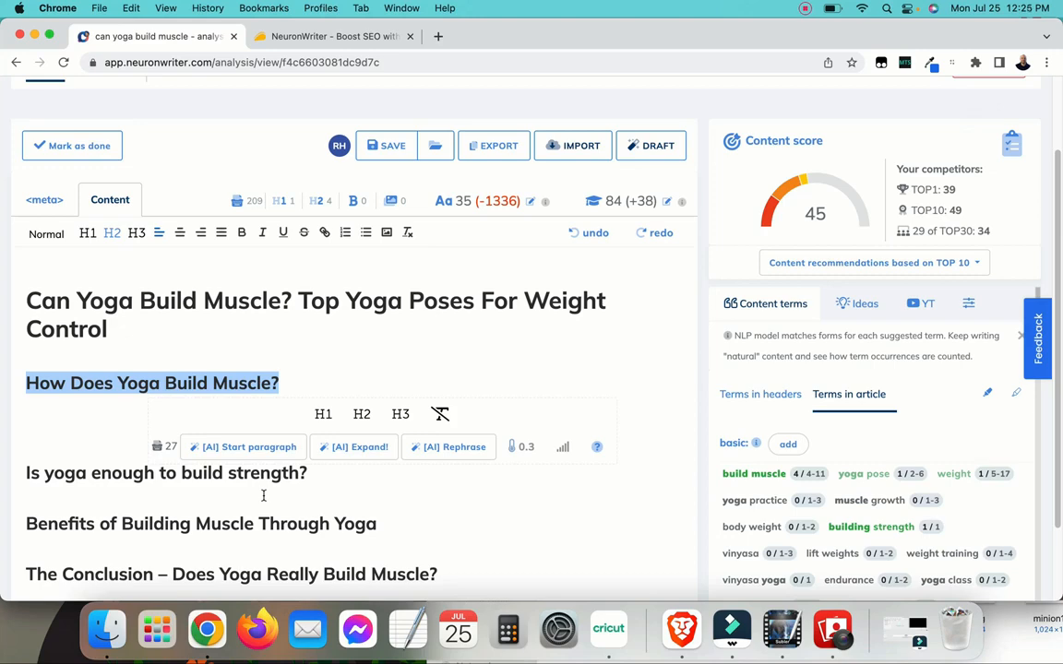
scroll(270, 496, "down", 2)
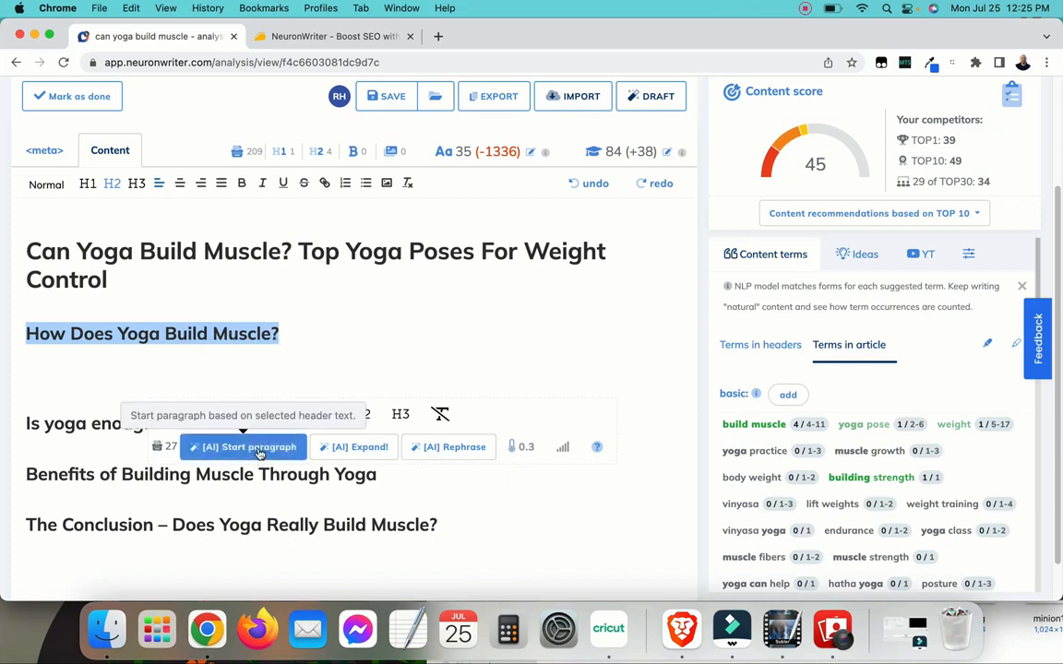
left_click_drag(279, 334, 26, 337)
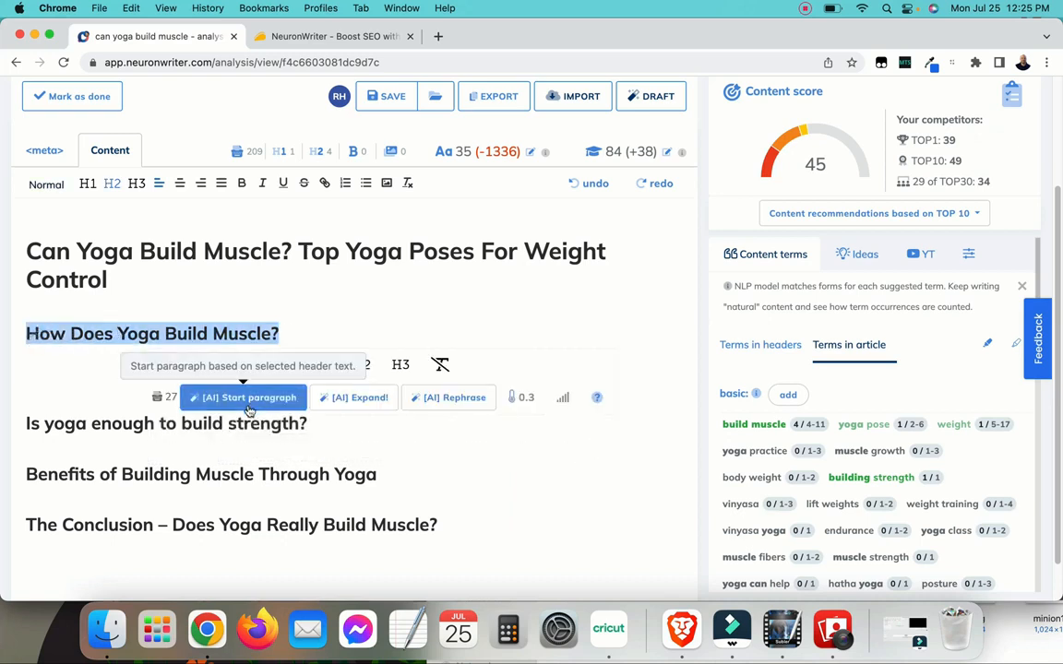
left_click(246, 396)
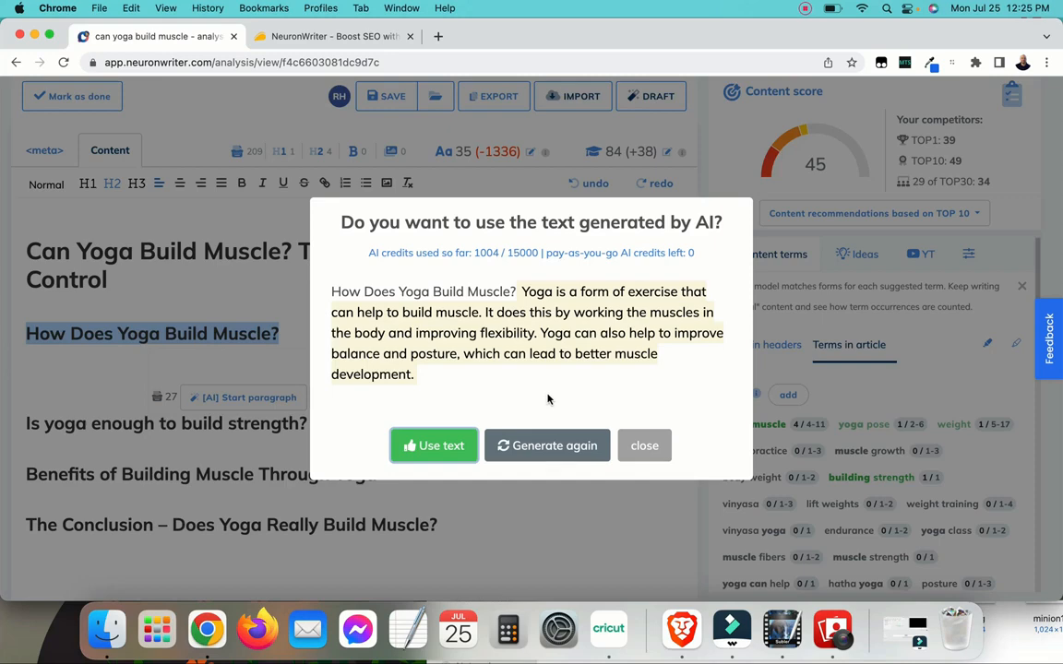
left_click(441, 445)
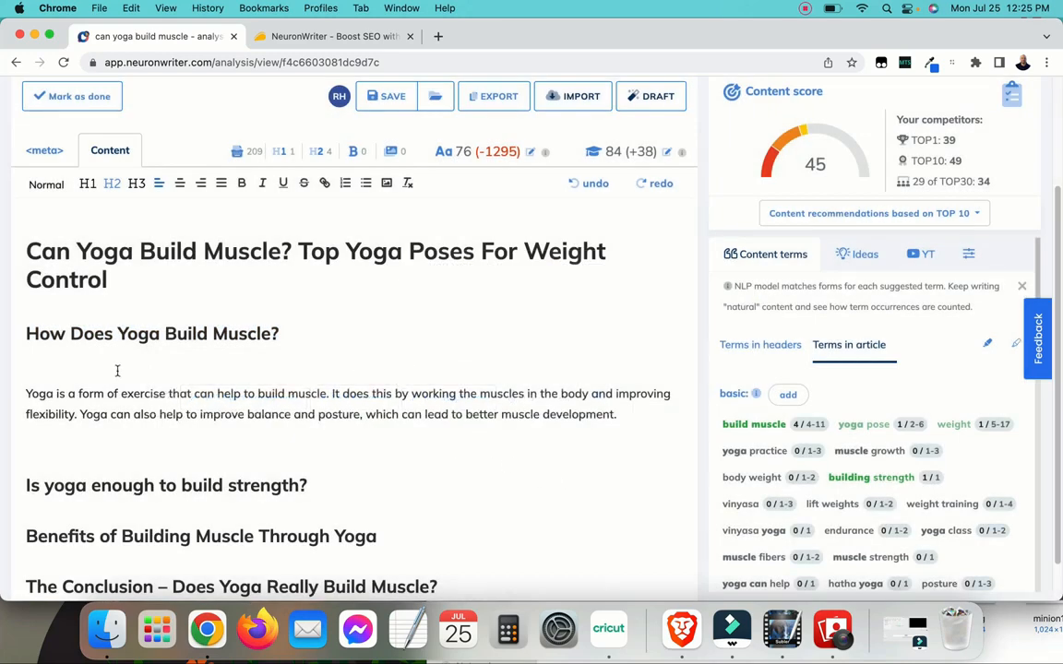
left_click(27, 394)
key("BackSpace")
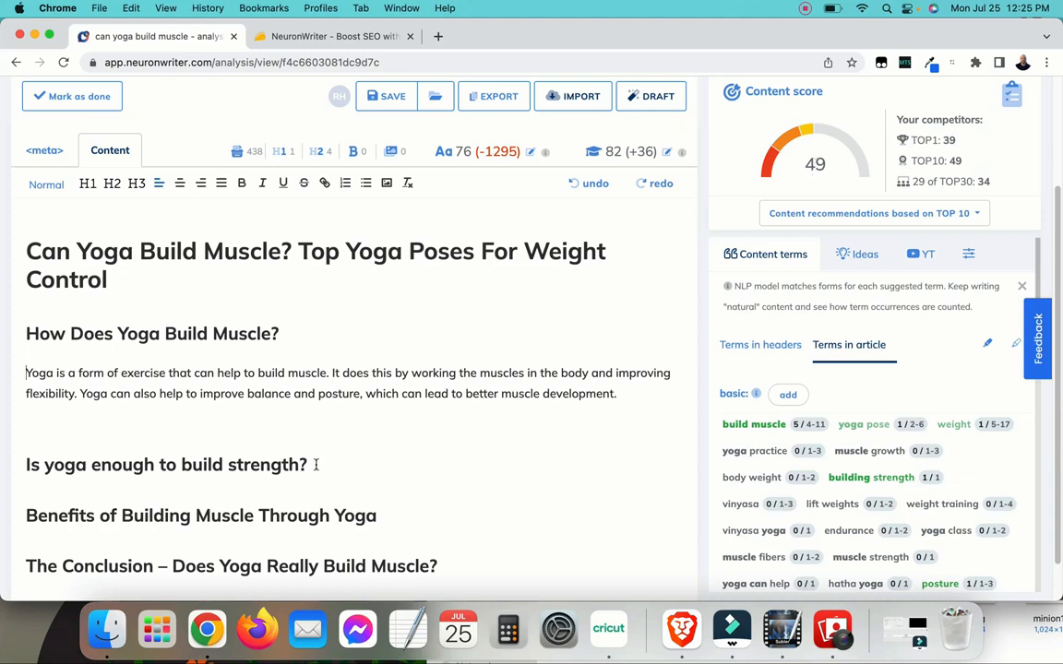
- Generate an AI starting paragraph from the heading "Is yoga enough to build strength?" and insert it into the article
left_click_drag(316, 465, 24, 467)
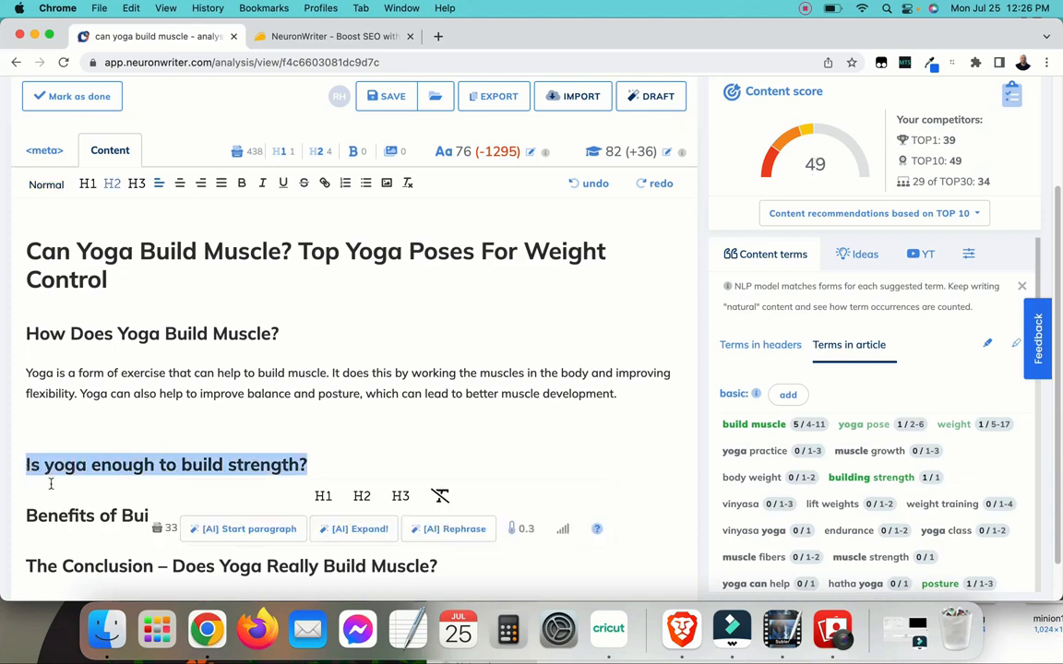
left_click(226, 529)
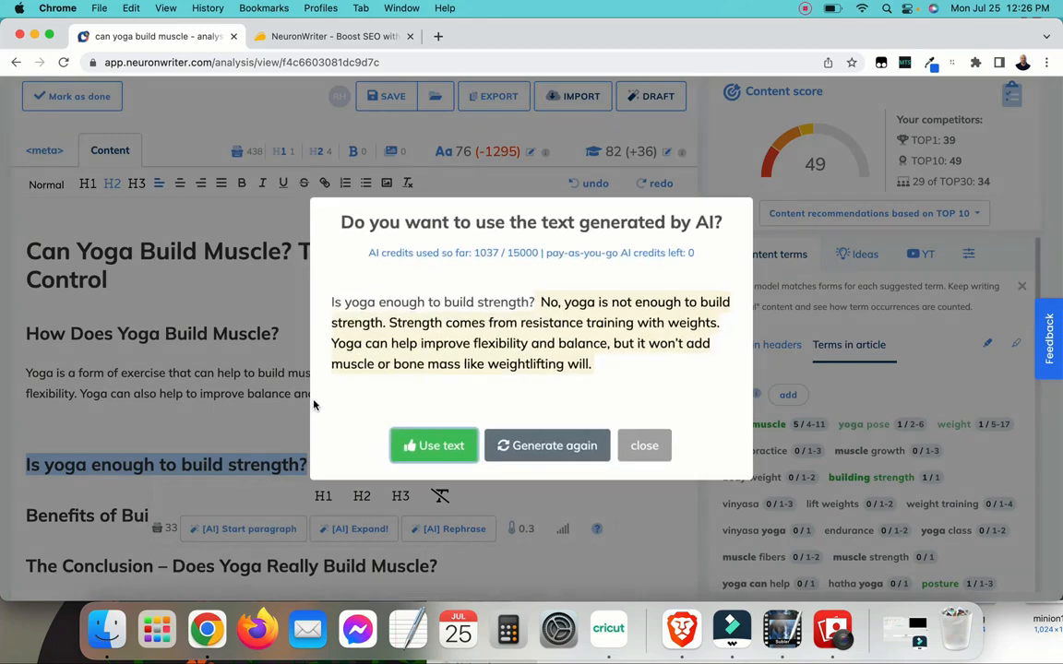
left_click(434, 446)
scroll(277, 466, "down", 1)
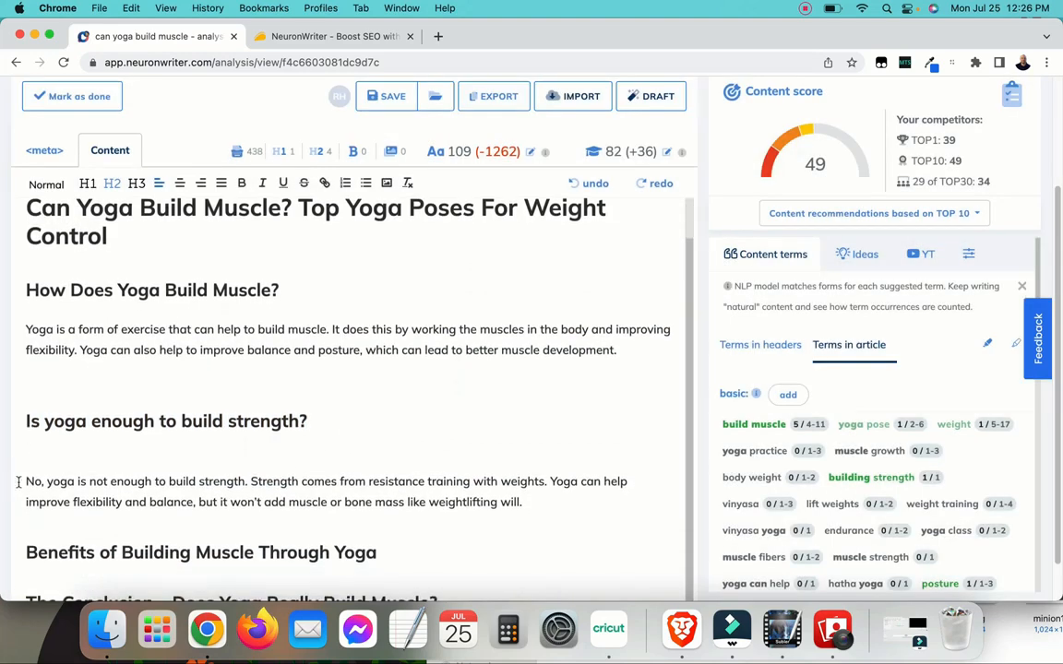
- Remove the blank lines directly below and above the heading "Is yoga enough to build strength?"
left_click(25, 480)
key("BackSpace")
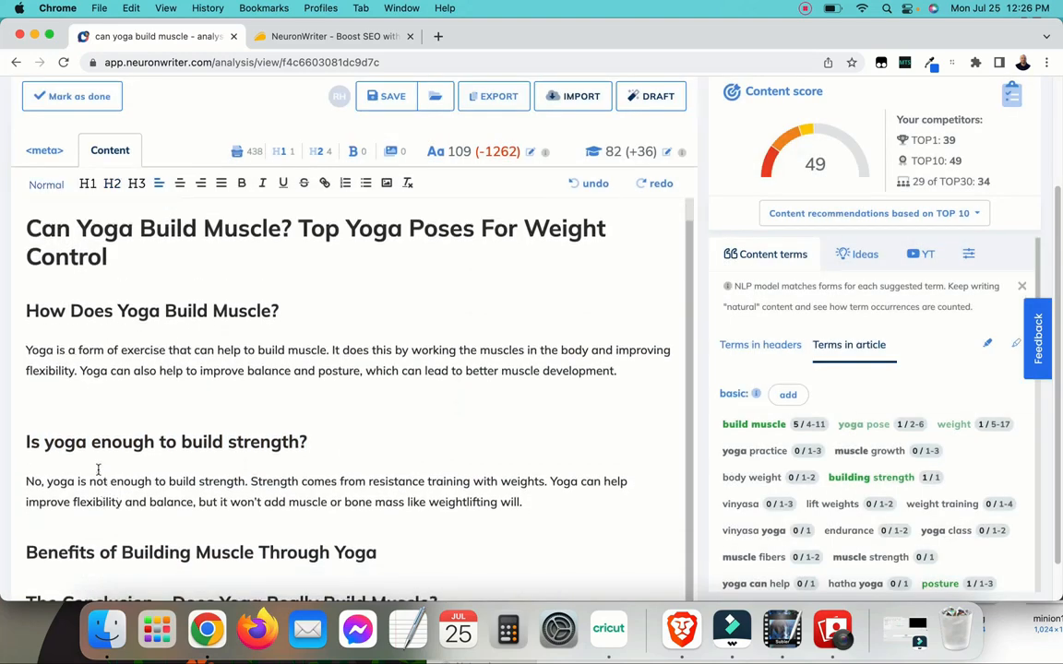
key("Up")
key("BackSpace")
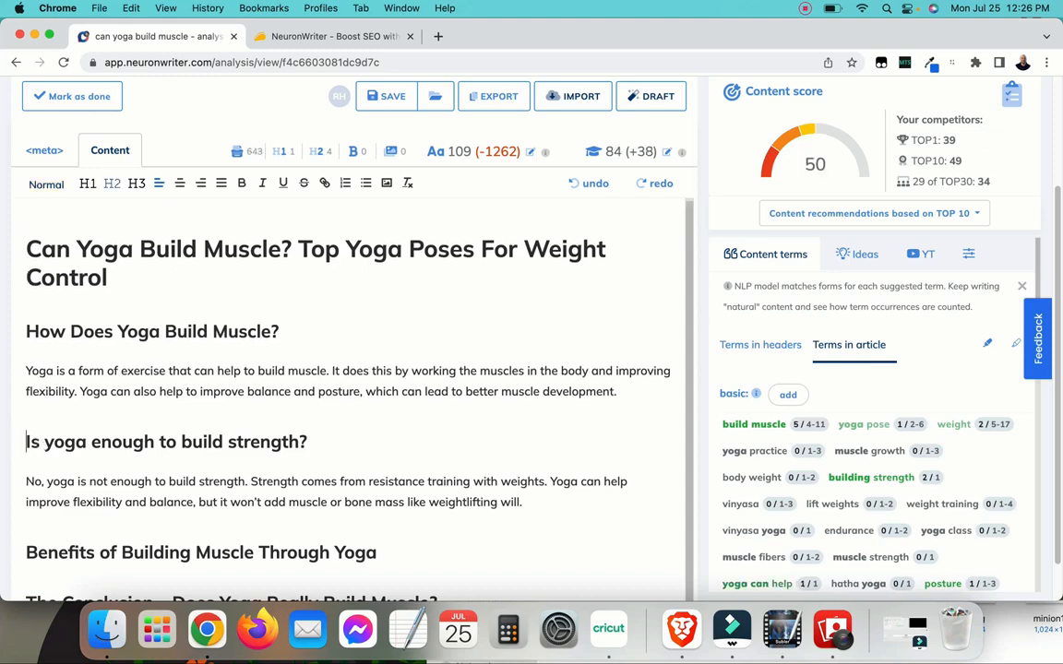
- Generate an AI starting paragraph from the heading "Benefits of Building Muscle Through Yoga", insert it, and remove the blank line above it
scroll(276, 475, "down", 1)
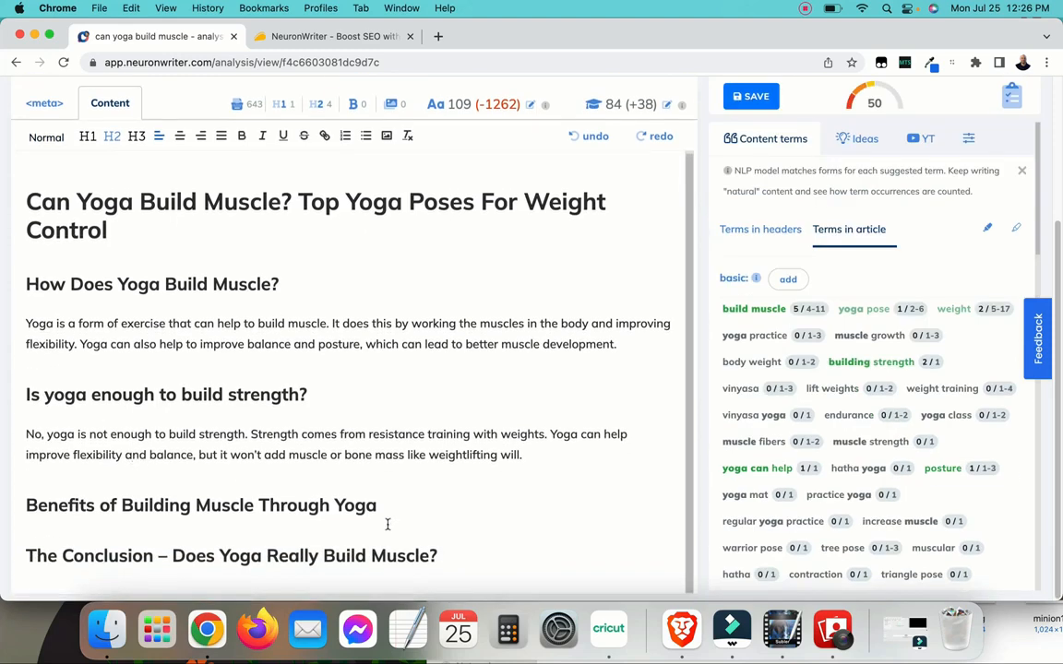
triple_click(138, 505)
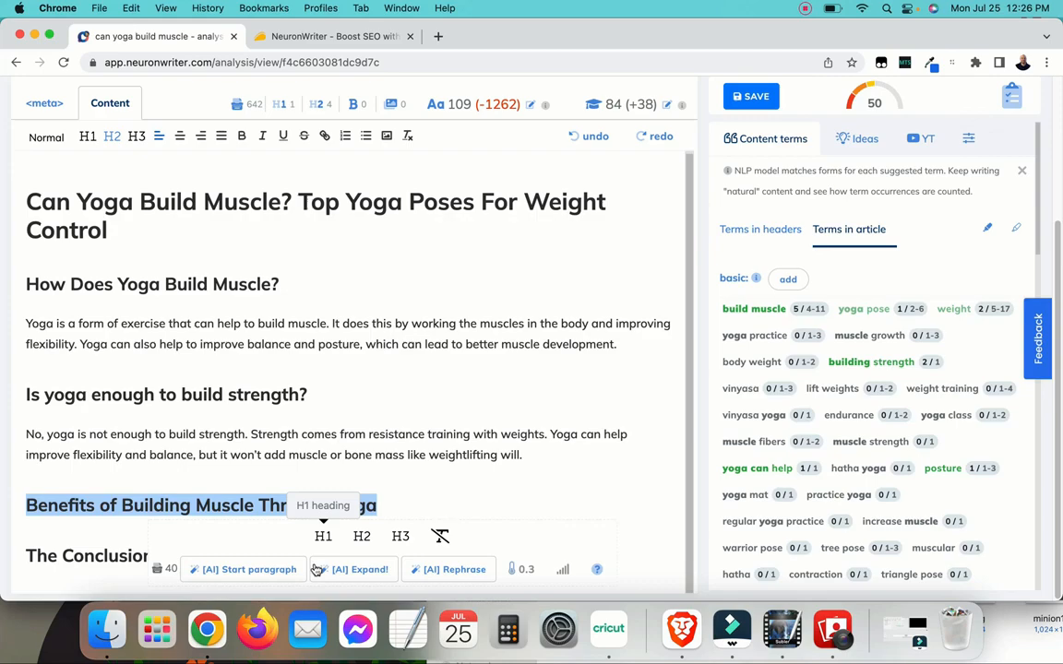
left_click(245, 569)
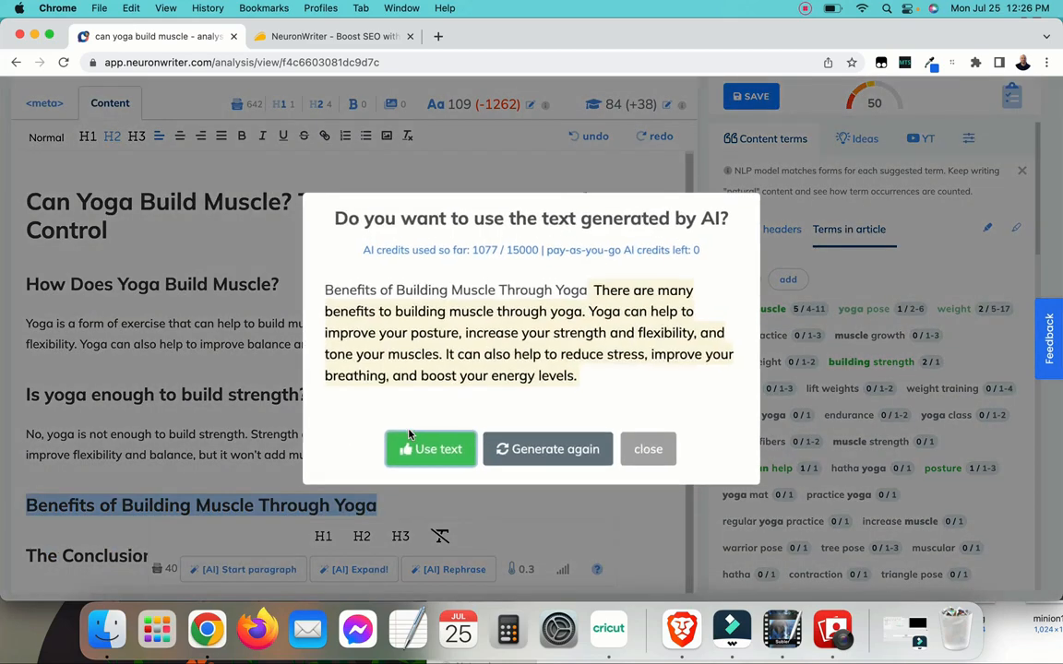
left_click(435, 444)
scroll(276, 479, "down", 1)
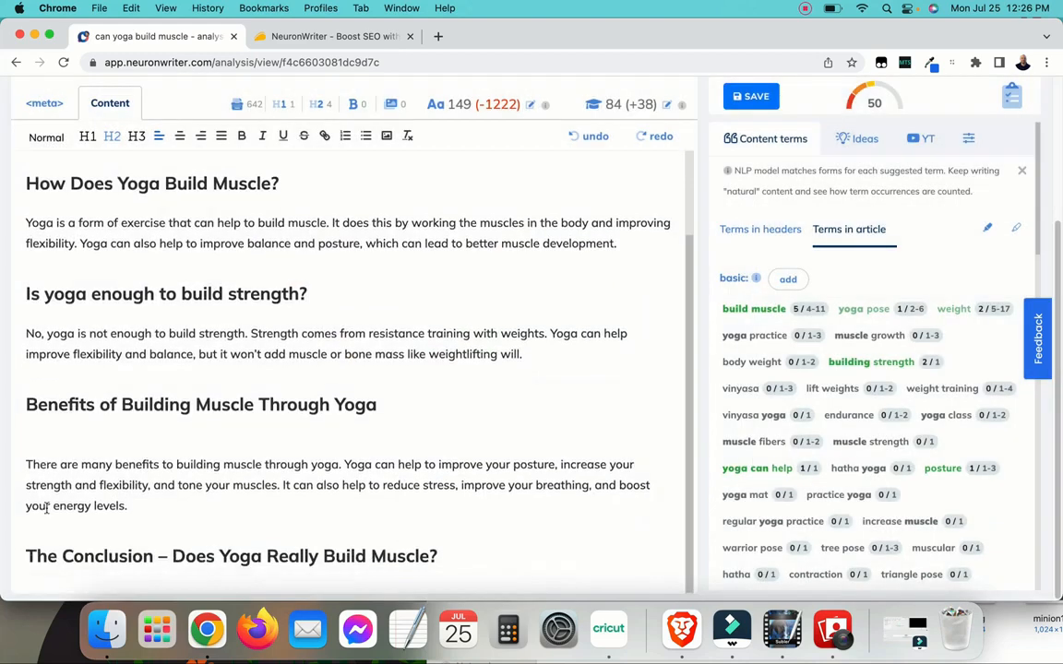
left_click(25, 464)
key("BackSpace")
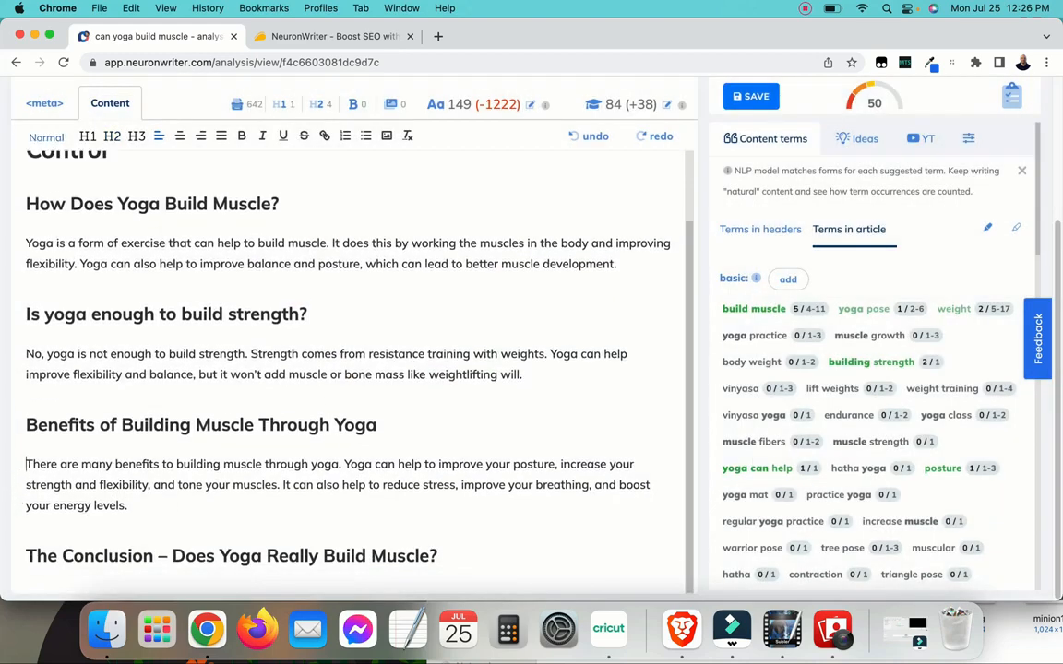
left_click_drag(451, 556, 23, 553)
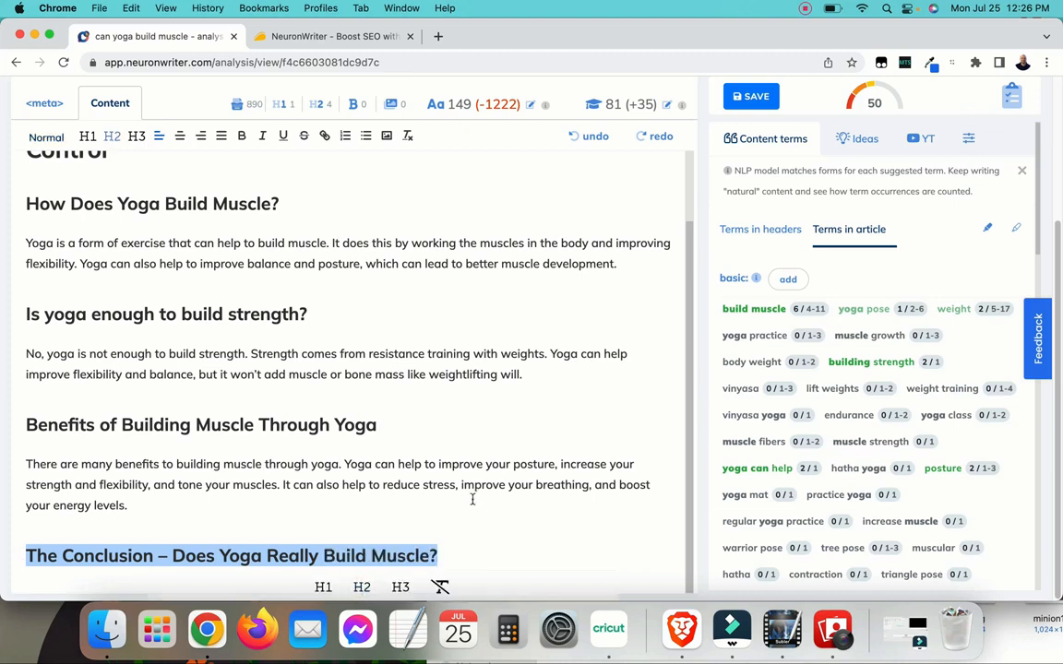
left_click(489, 544)
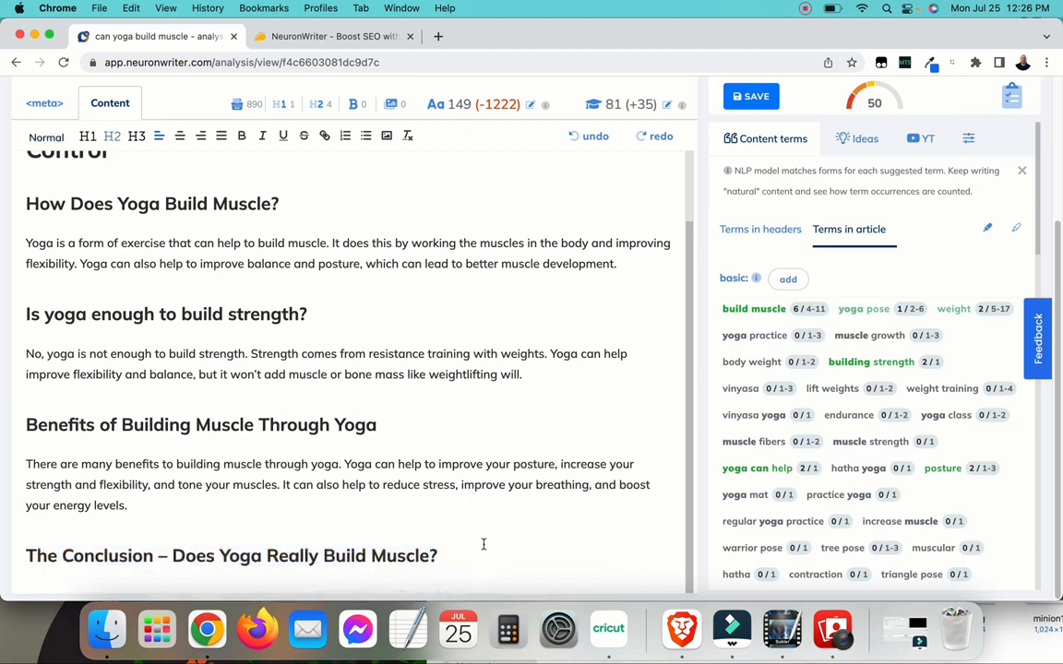
left_click_drag(436, 558, 155, 561)
left_click_drag(40, 563, 438, 556)
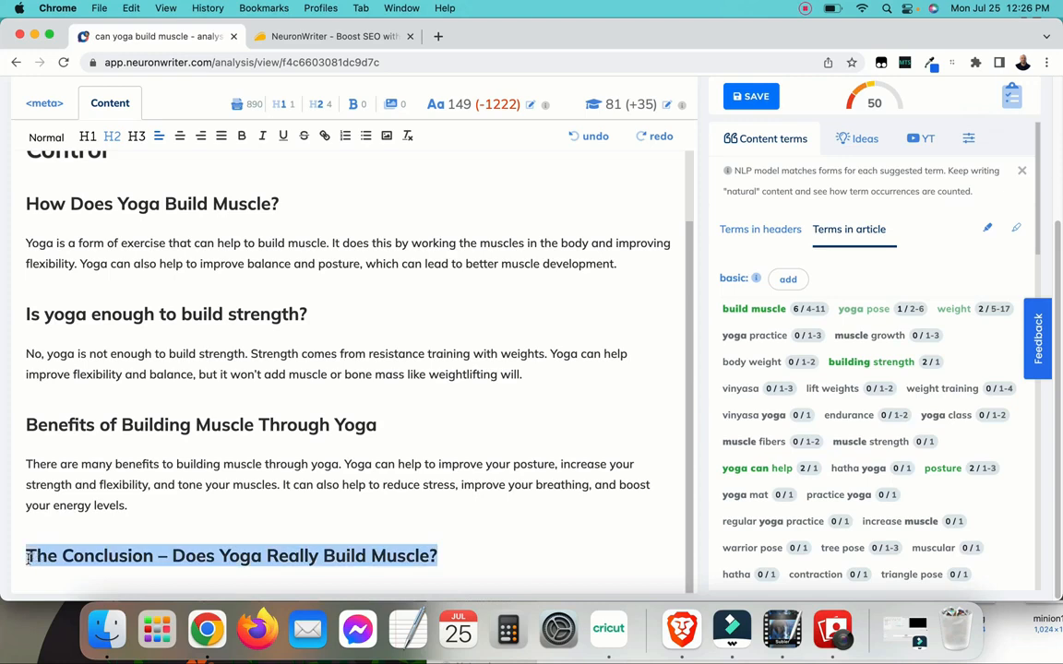
left_click_drag(377, 425, 25, 426)
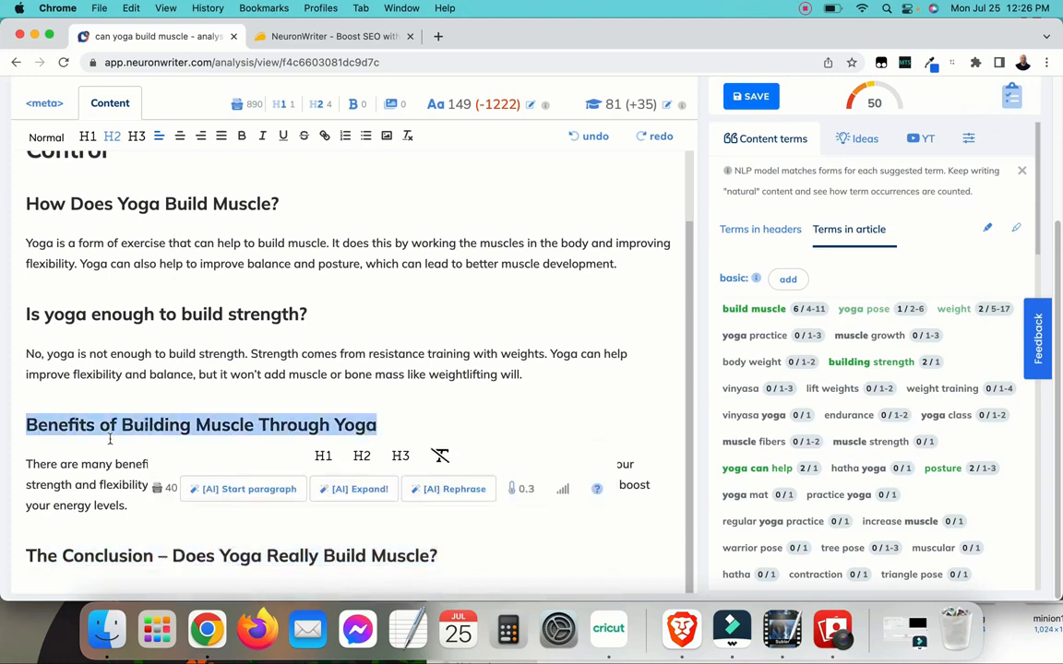
left_click(429, 424)
scroll(830, 517, "down", 5)
scroll(833, 518, "down", 6)
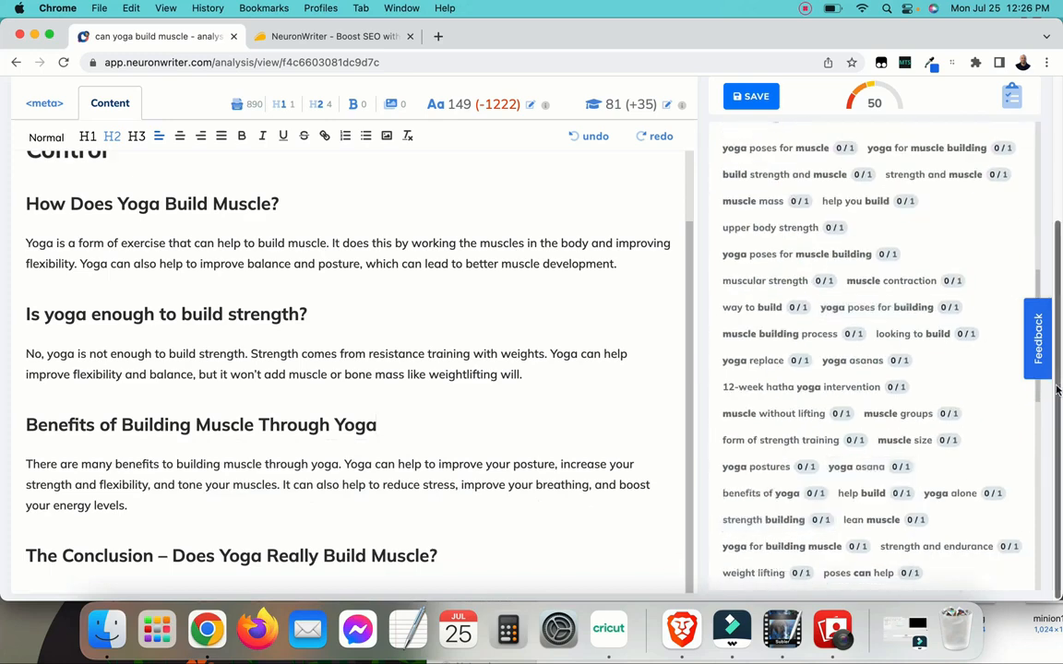
scroll(498, 490, "up", 2)
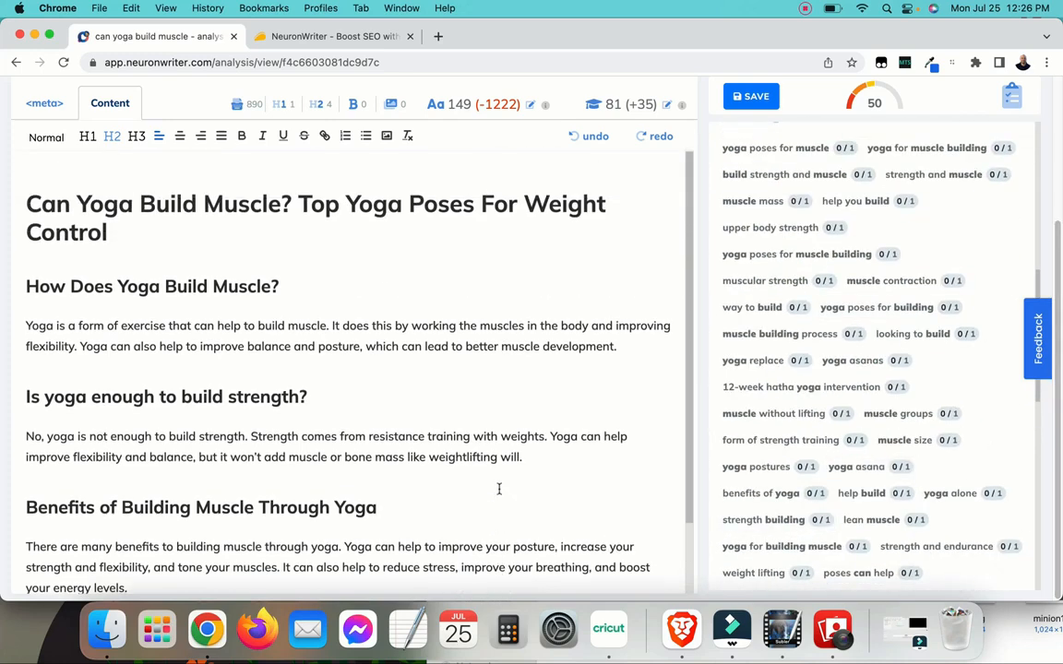
- Add four blank lines below the heading "The Conclusion – Does Yoga Really Build Muscle?" at the end of the article
scroll(498, 490, "down", 2)
left_click(452, 548)
key("Return")
key("Return")
key("Return")
key("Return")
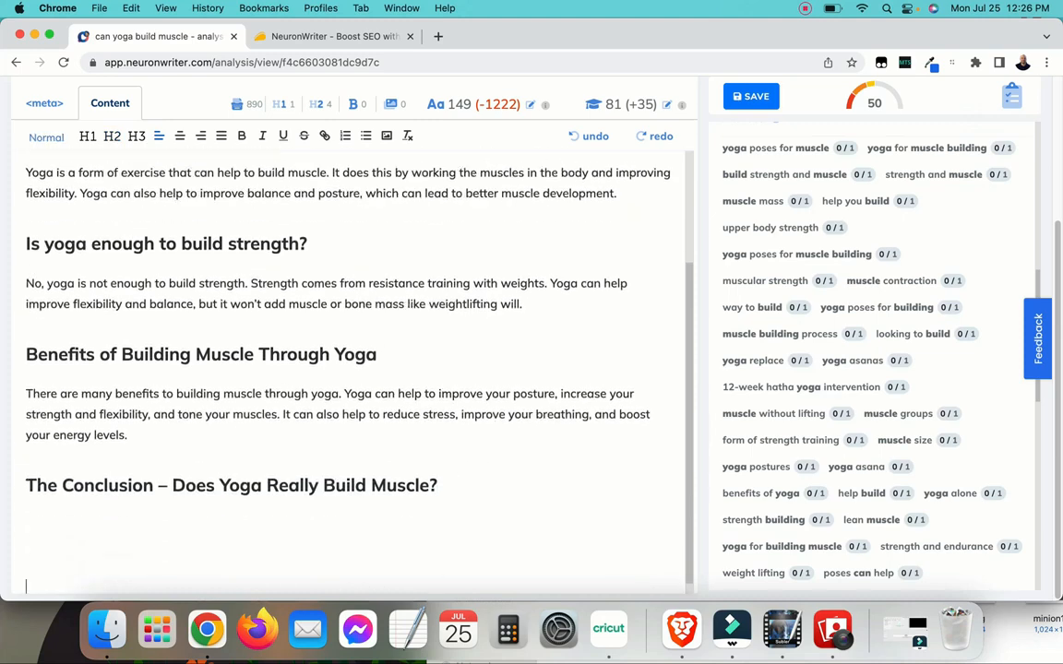
- Generate an AI starting paragraph from the conclusion heading, insert it, and remove the blank line above it
left_click_drag(448, 483, 24, 484)
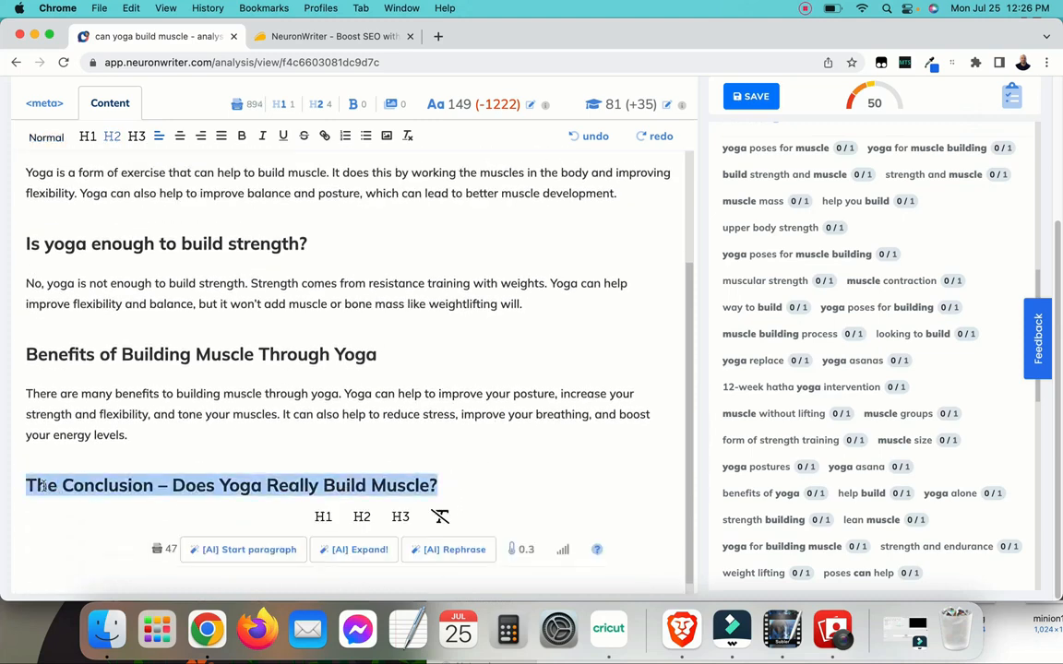
left_click(231, 549)
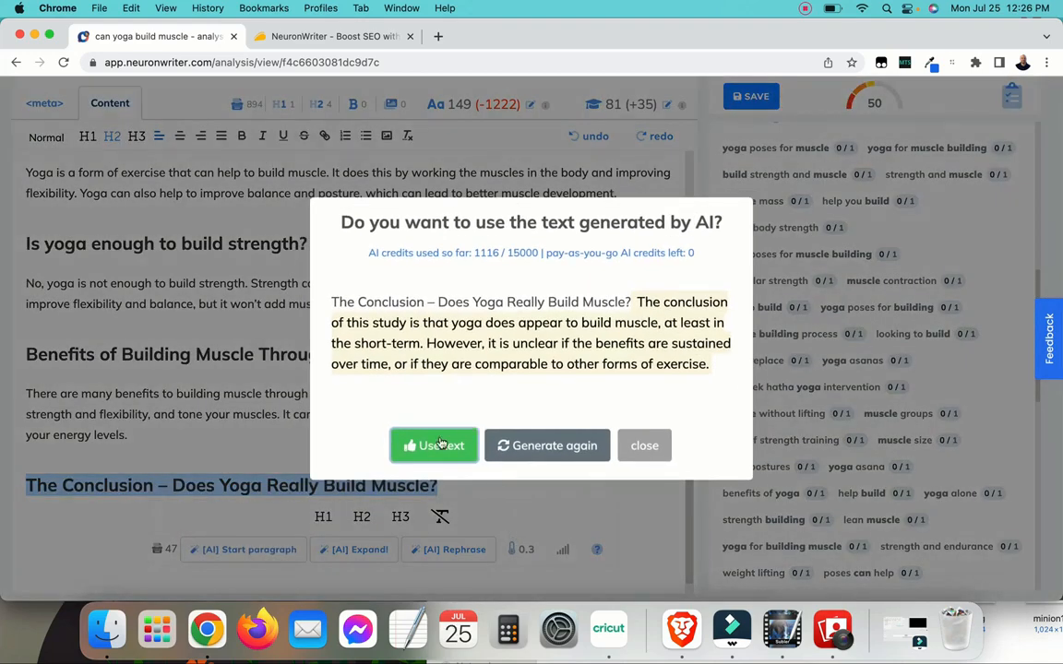
left_click(434, 446)
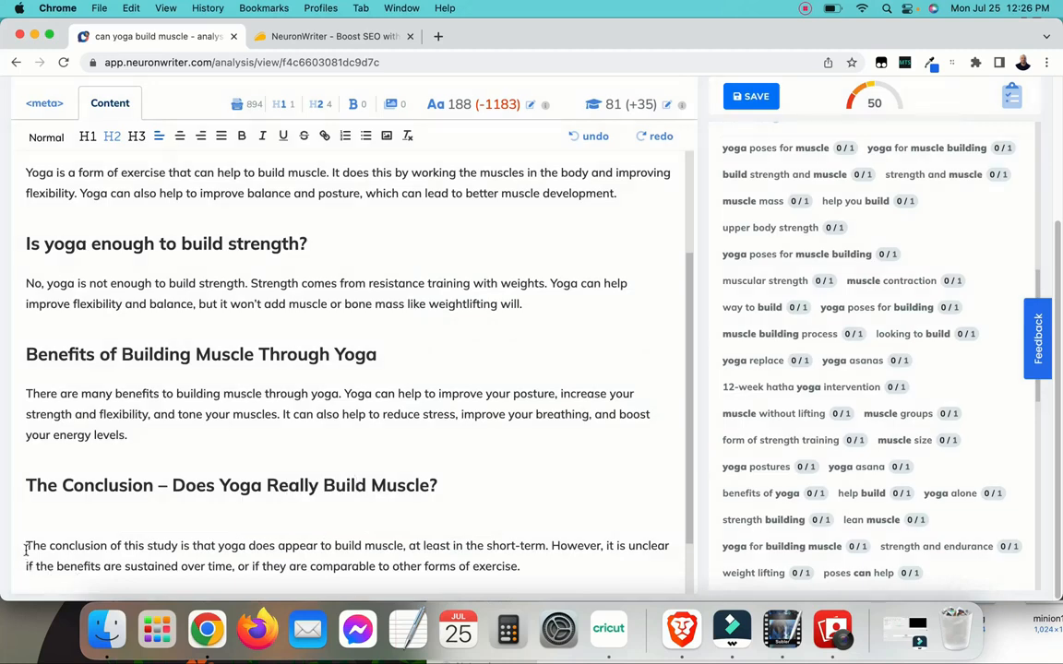
left_click(26, 548)
key("BackSpace")
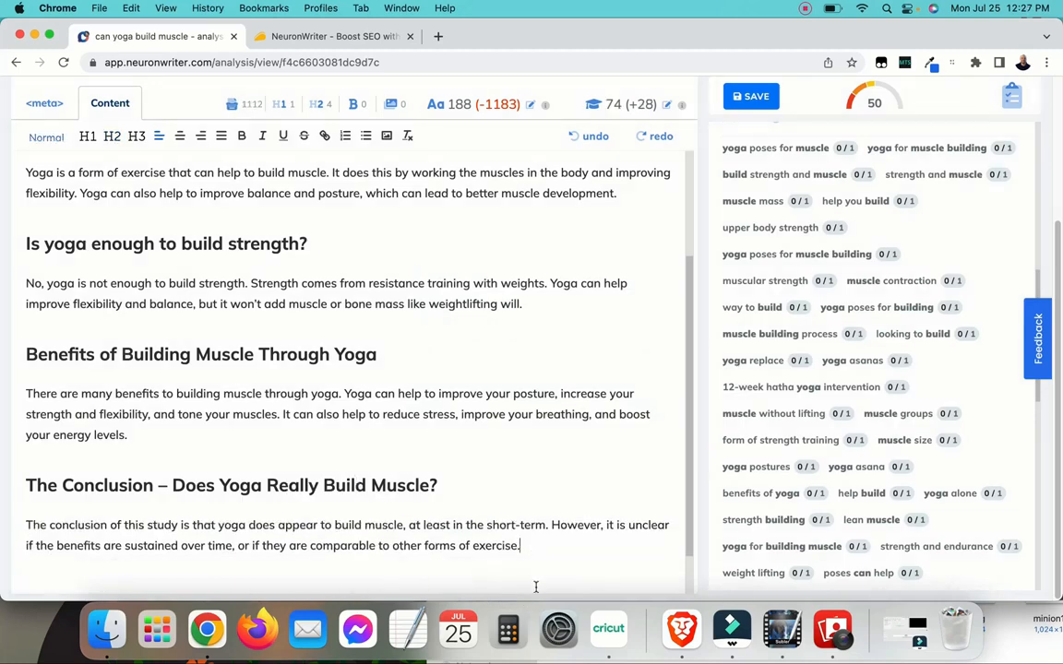
- Try to expand the whole paragraph under "How Does Yoga Build Muscle?" with AI
scroll(570, 486, "up", 5)
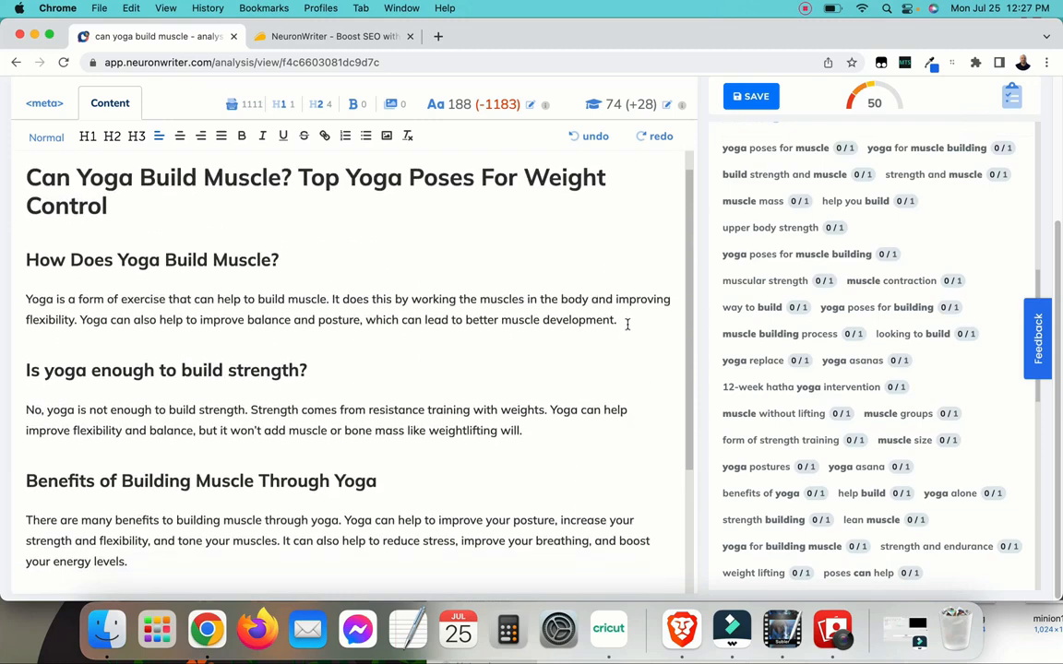
left_click_drag(622, 321, 27, 307)
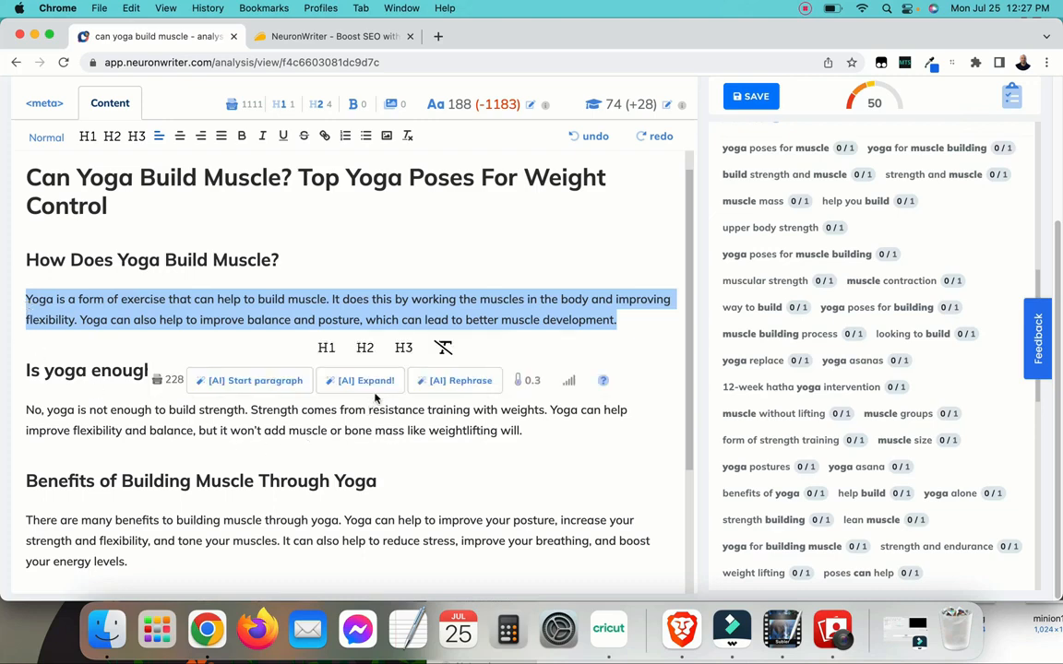
left_click(376, 392)
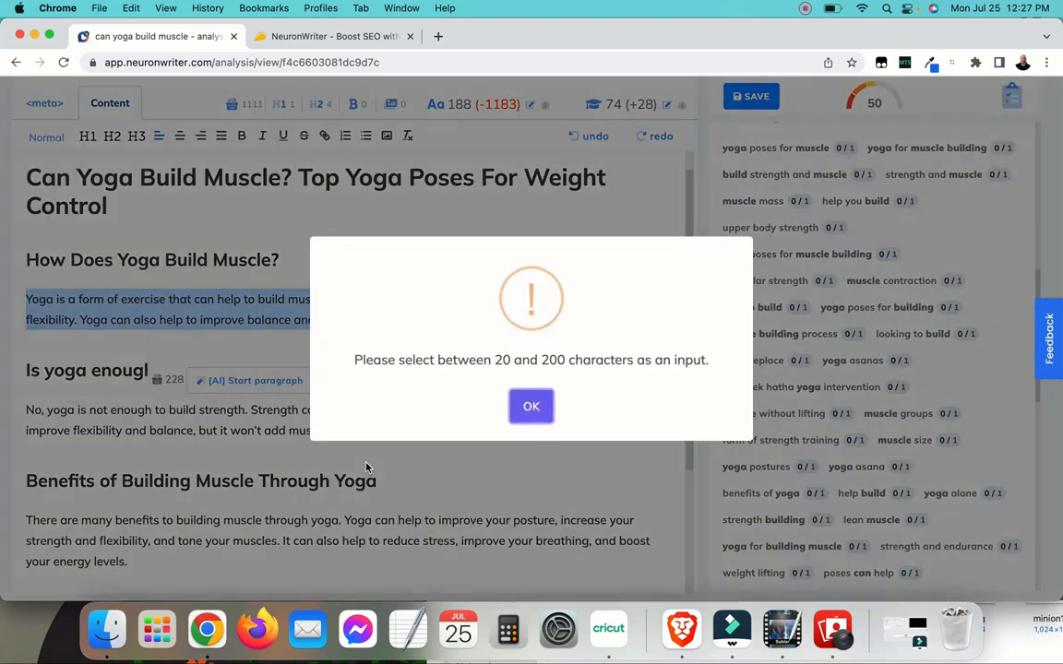
left_click(531, 412)
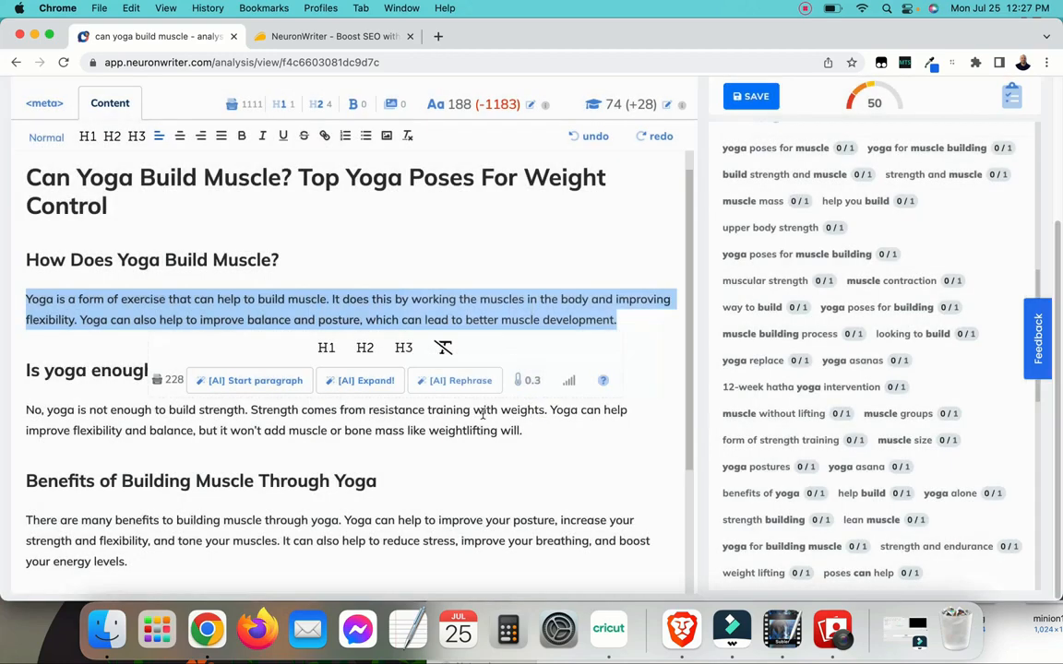
left_click(386, 320)
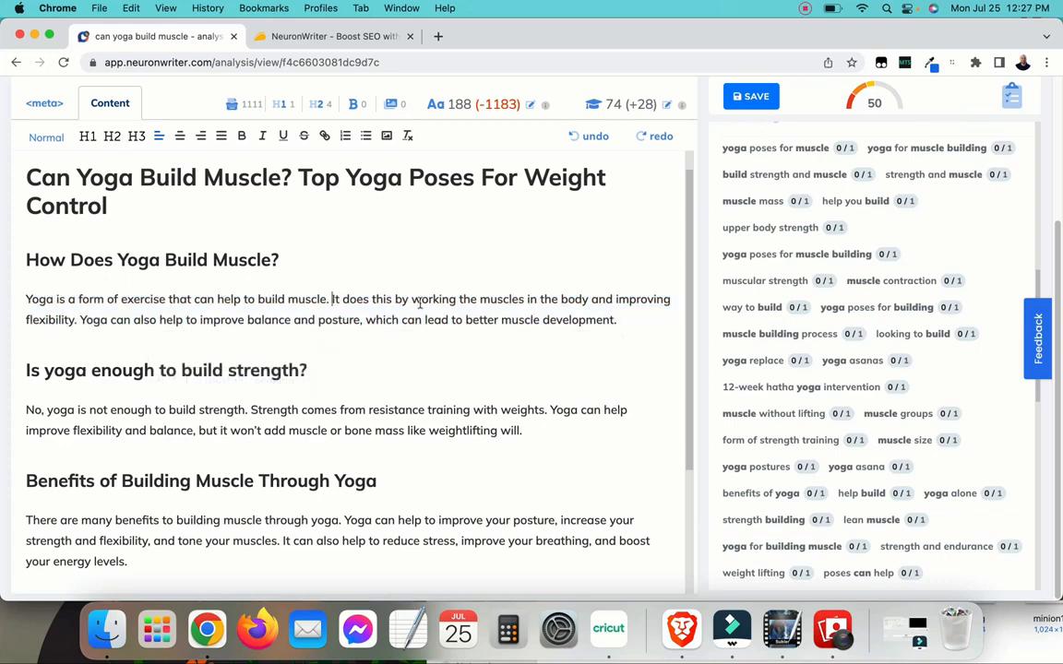
- Expand the paragraph under "How Does Yoga Build Muscle?" with AI from "It does this by working" to its end, and insert the generated text
left_click_drag(332, 299, 616, 320)
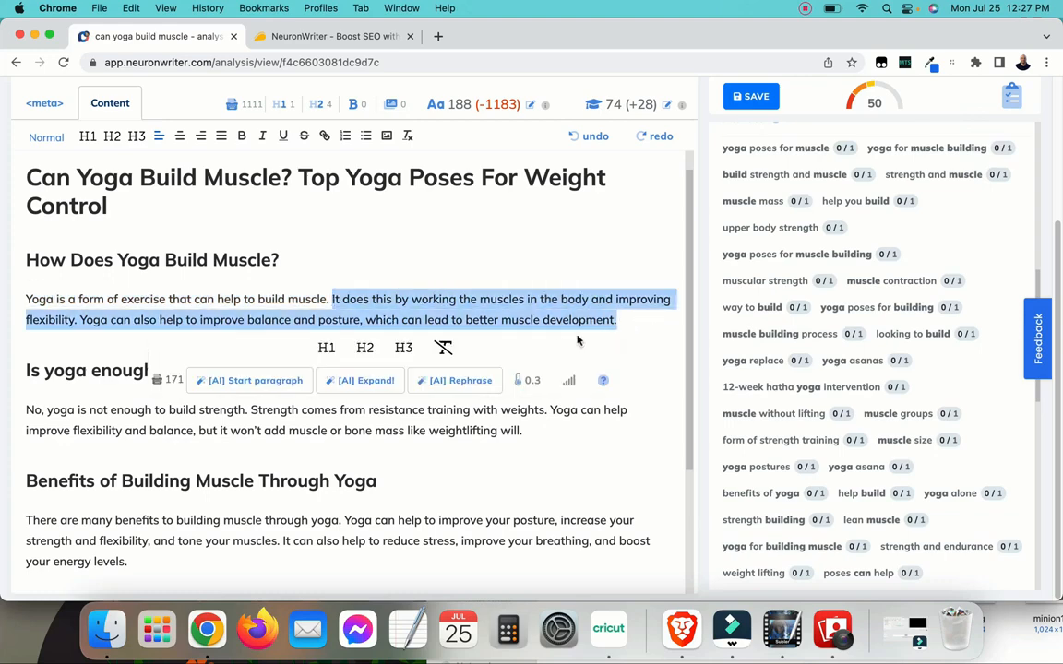
left_click(362, 380)
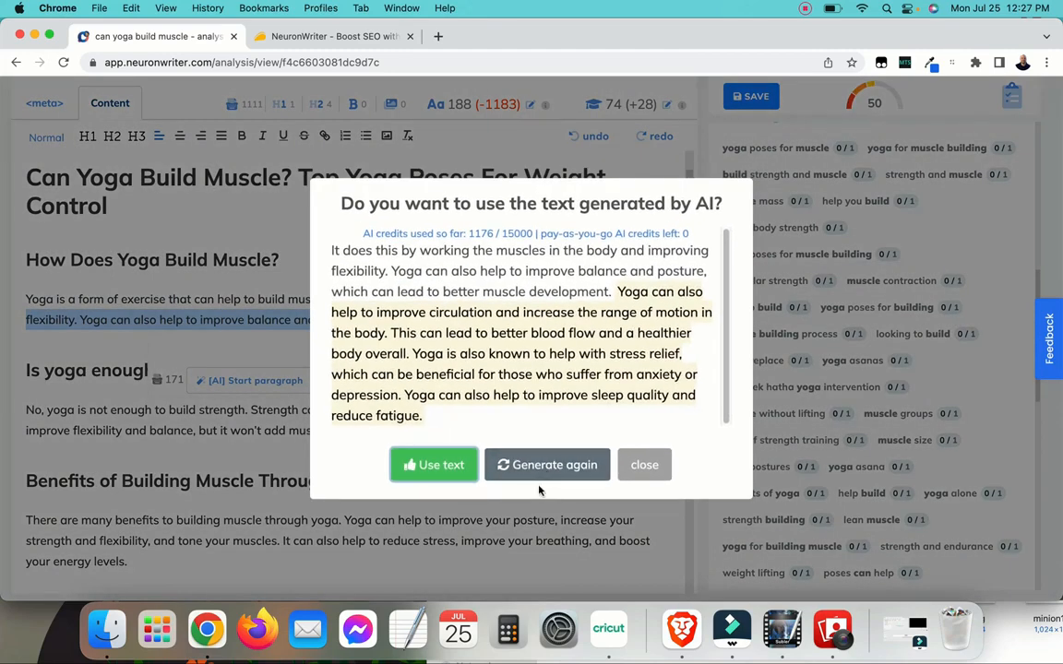
left_click(424, 468)
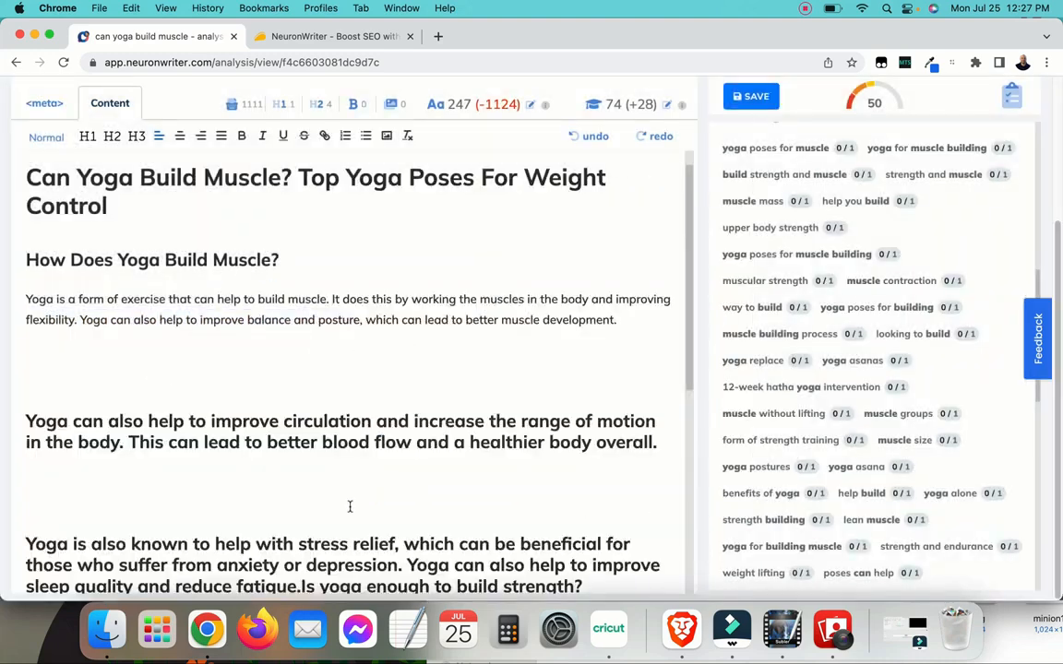
- Change the inserted text, from "Yoga can also help to improve circulation" through "Is yoga enough to build strength?", to Normal style
scroll(283, 501, "down", 4)
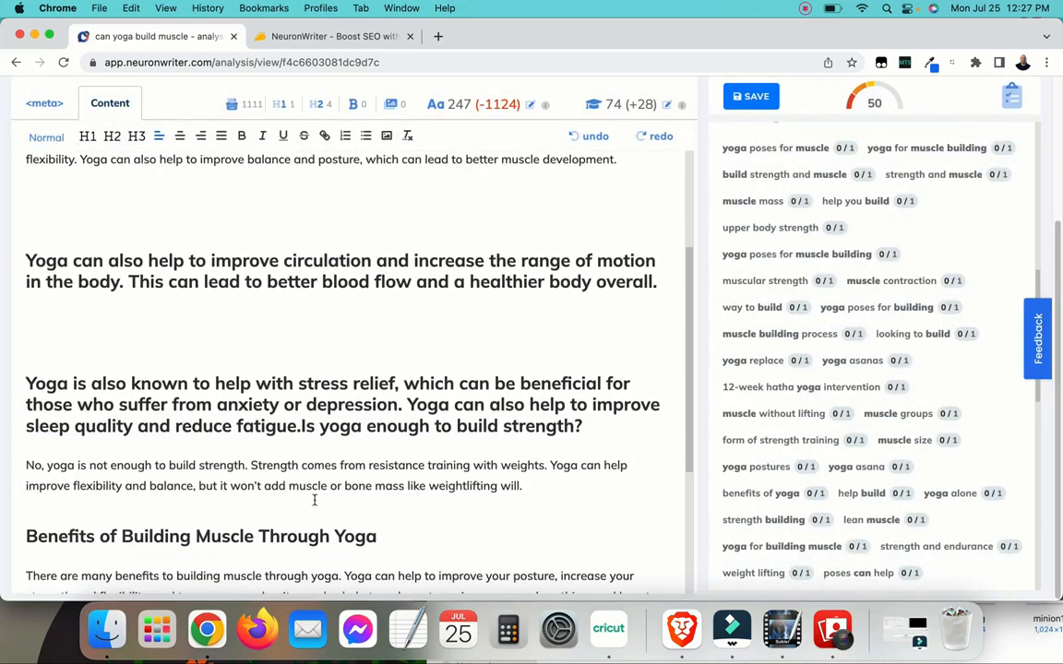
left_click_drag(596, 423, 12, 235)
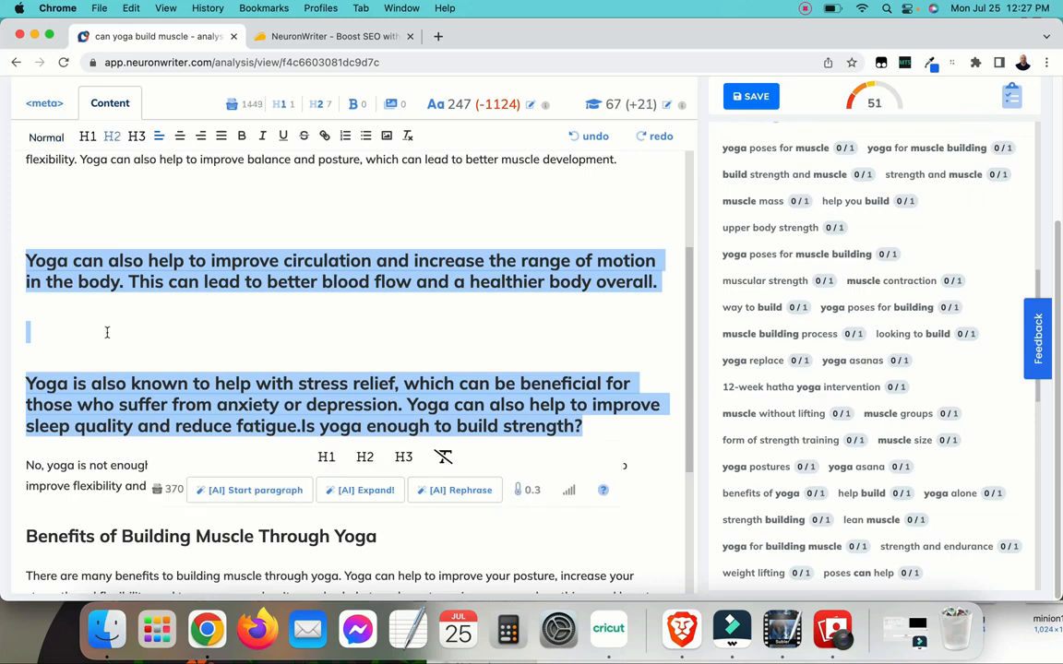
left_click(46, 136)
- Reduce the gap above "Yoga can also help to improve circulation" to a single blank line
scroll(92, 326, "up", 2)
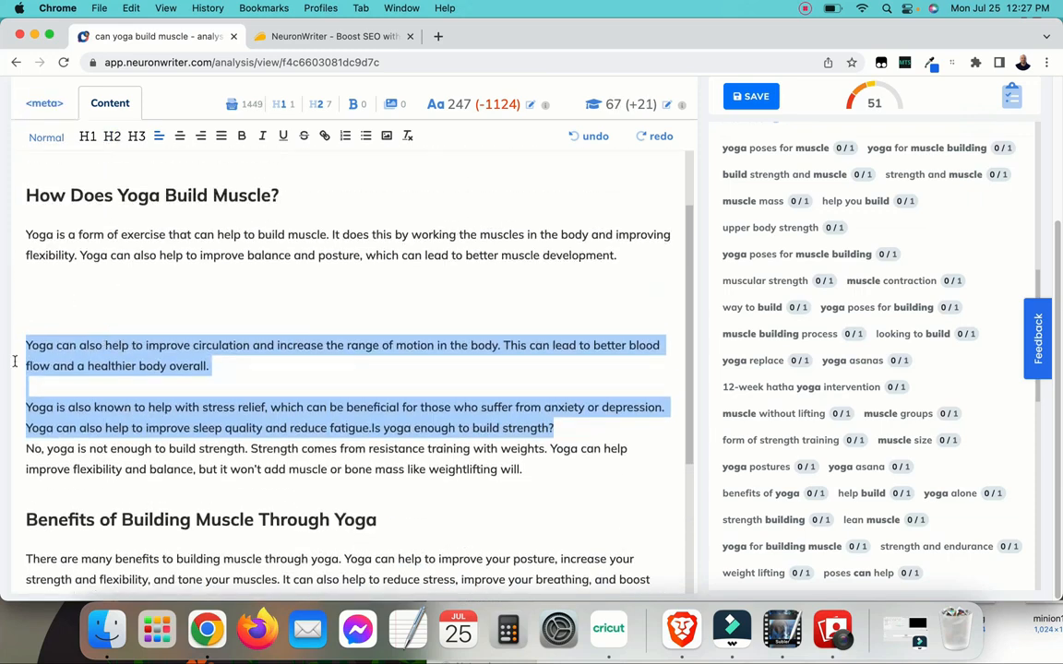
left_click(22, 347)
key("BackSpace")
key("BackSpace")
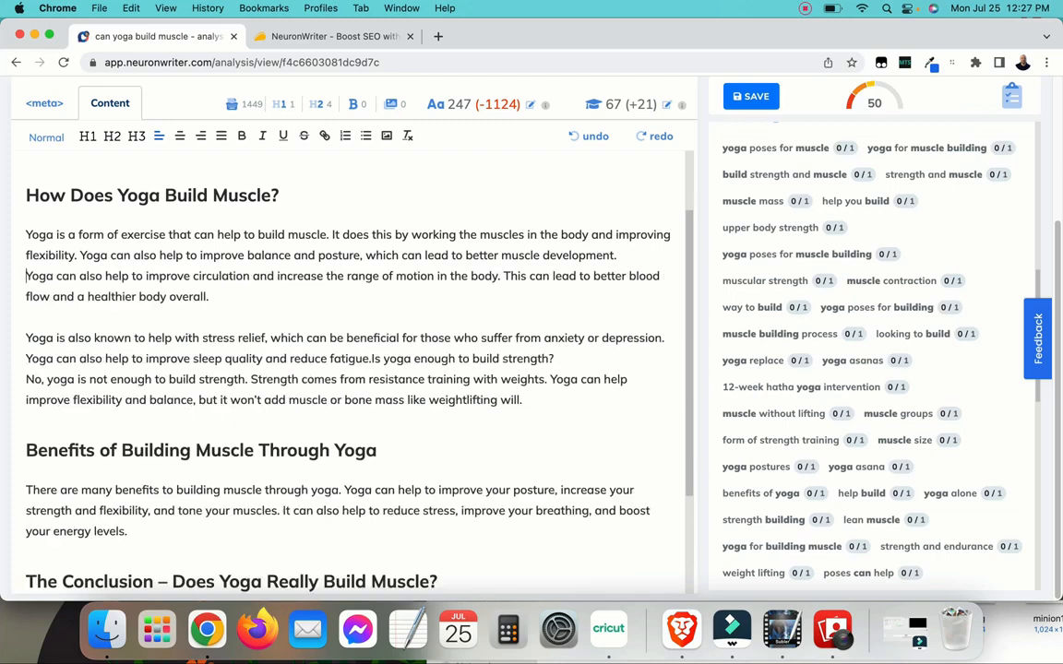
key("Return")
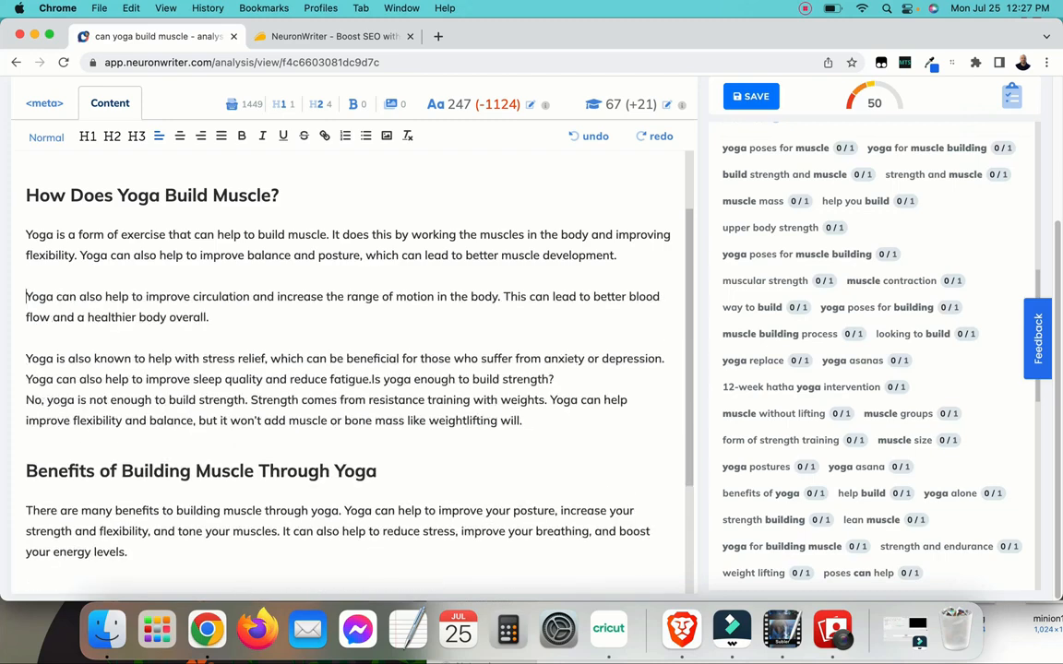
- Try to expand the last two sentences under "Benefits of Building Muscle Through Yoga" with AI
scroll(295, 369, "down", 1)
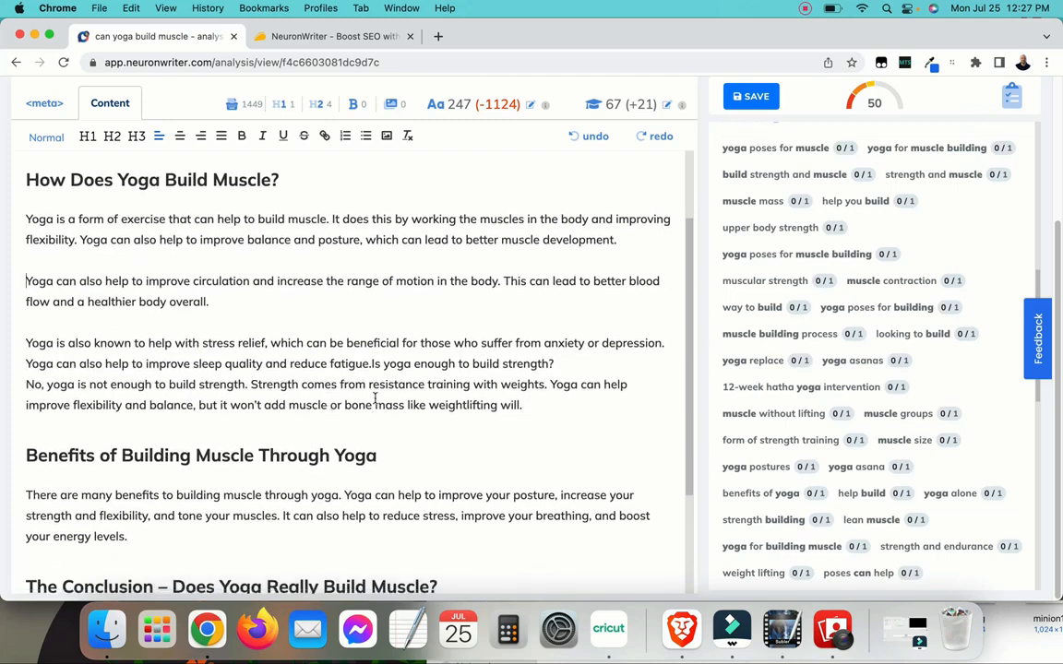
left_click(373, 404)
scroll(401, 437, "down", 3)
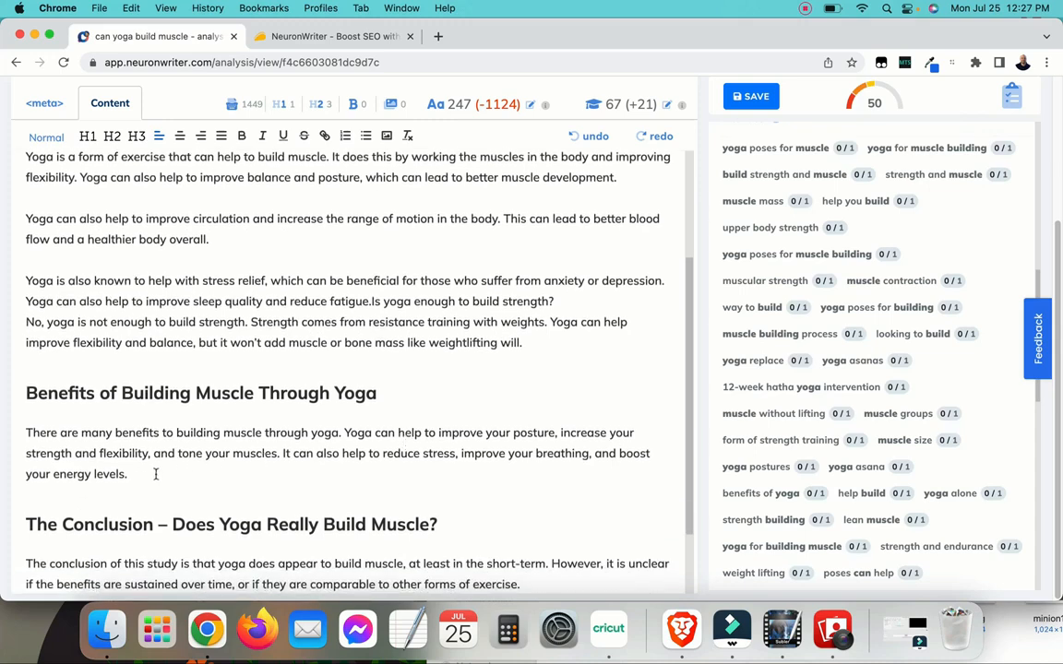
left_click(154, 471)
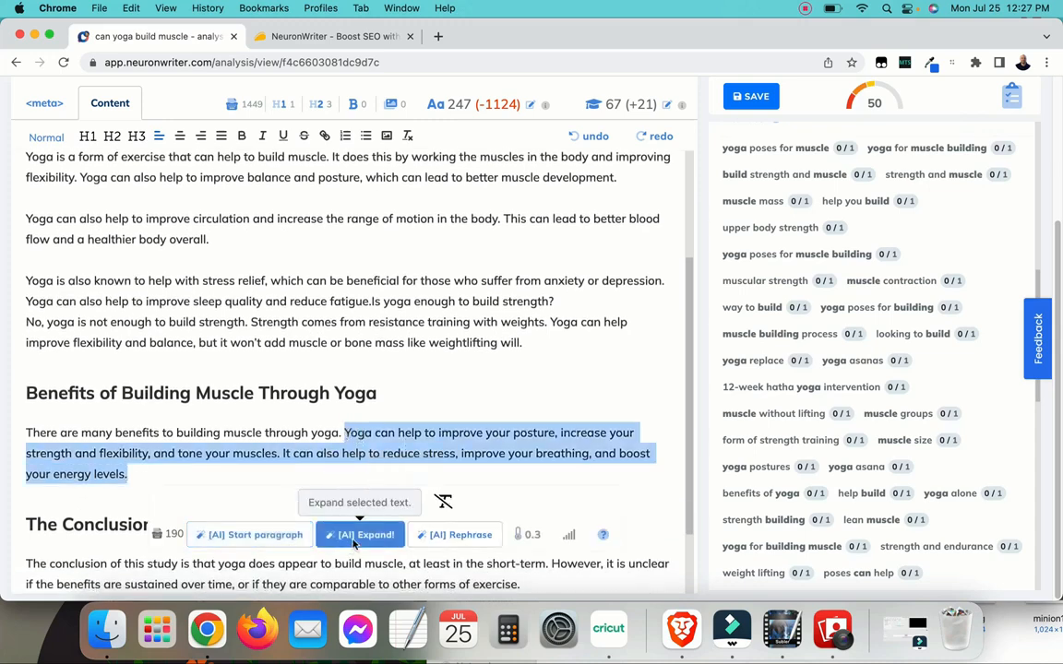
left_click(353, 547)
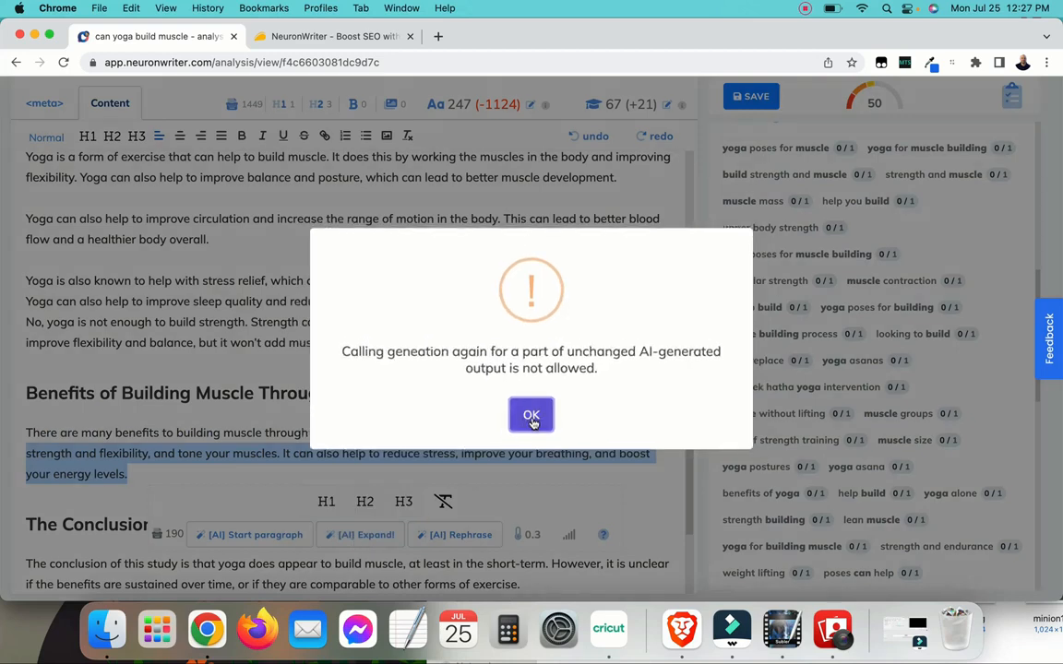
left_click(532, 417)
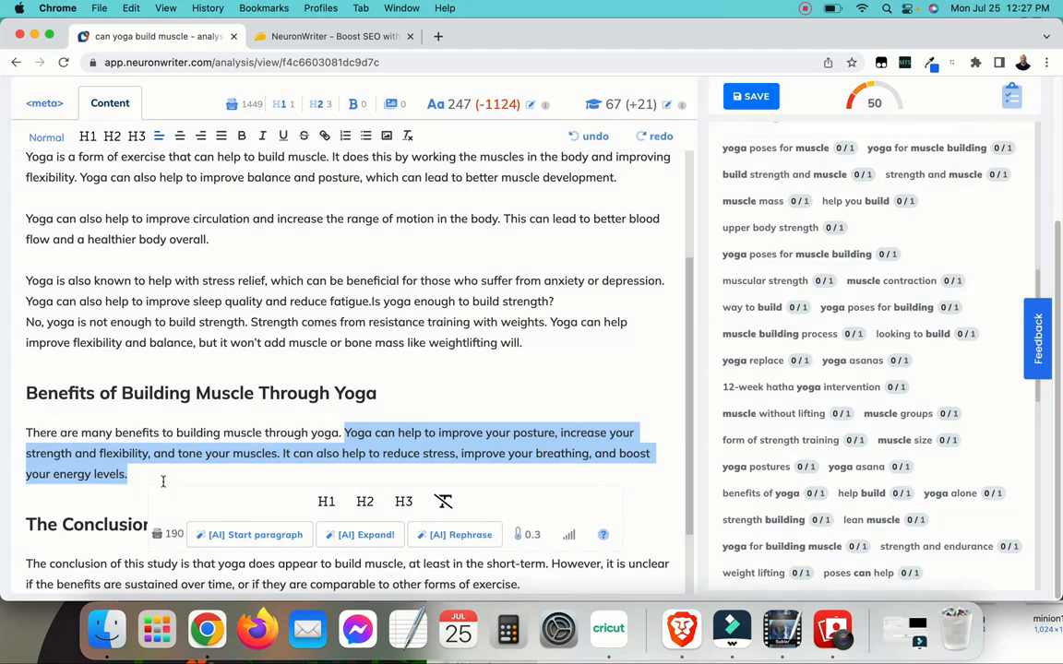
left_click(225, 470)
scroll(224, 470, "down", 3)
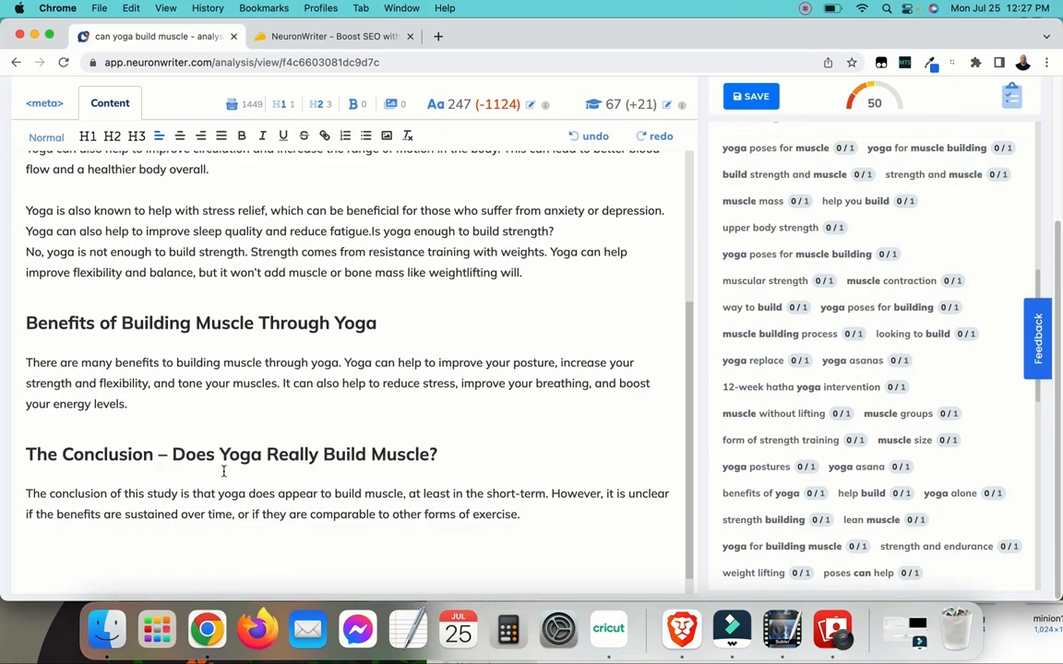
- Try to expand the sentence starting "However, it is unclear" in the conclusion paragraph with AI
scroll(354, 340, "up", 6)
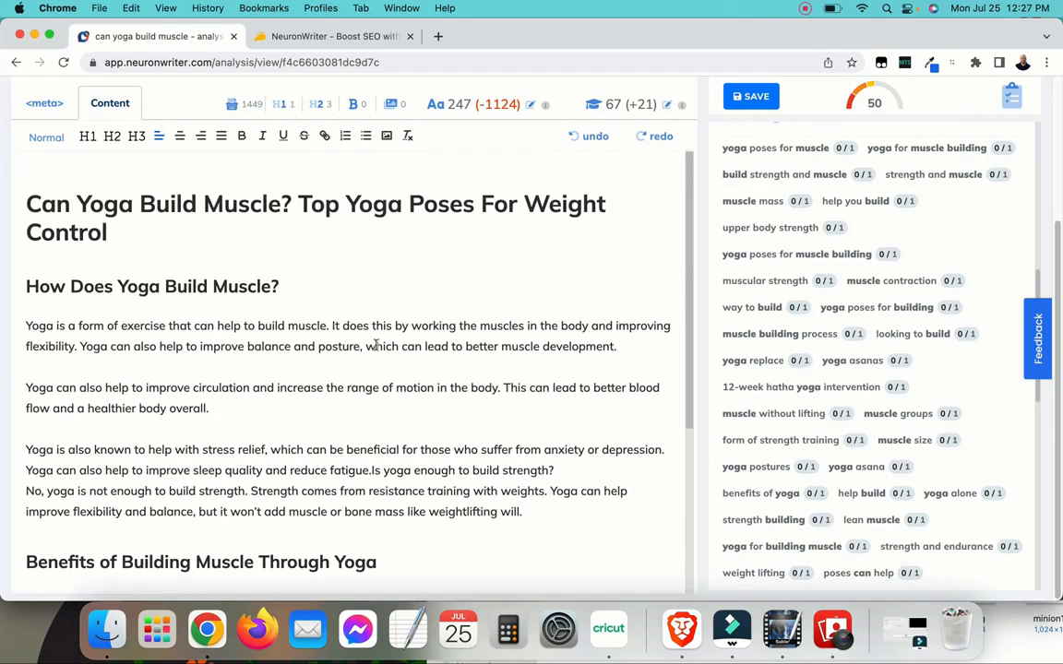
scroll(373, 347, "down", 5)
scroll(334, 313, "up", 3)
scroll(336, 318, "up", 3)
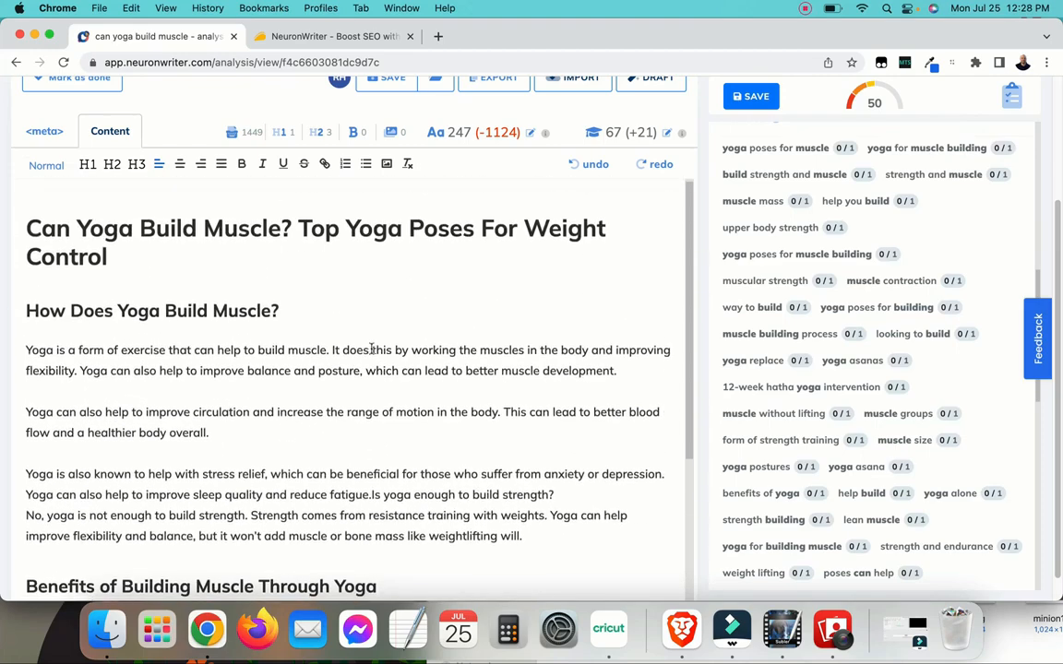
scroll(337, 318, "down", 6)
left_click_drag(521, 520, 550, 499)
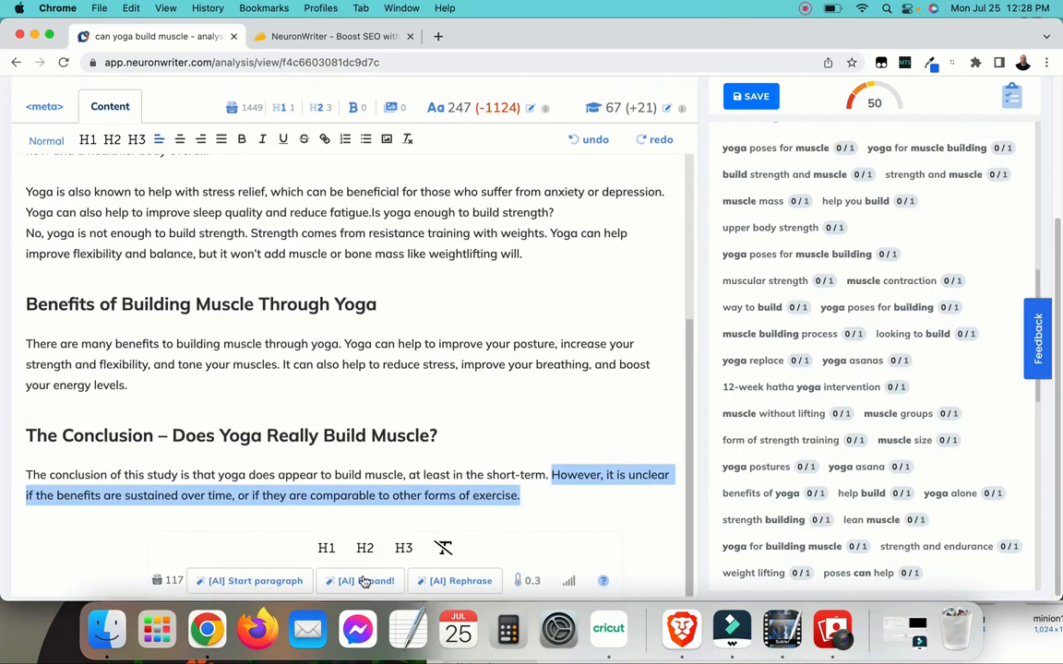
left_click(358, 581)
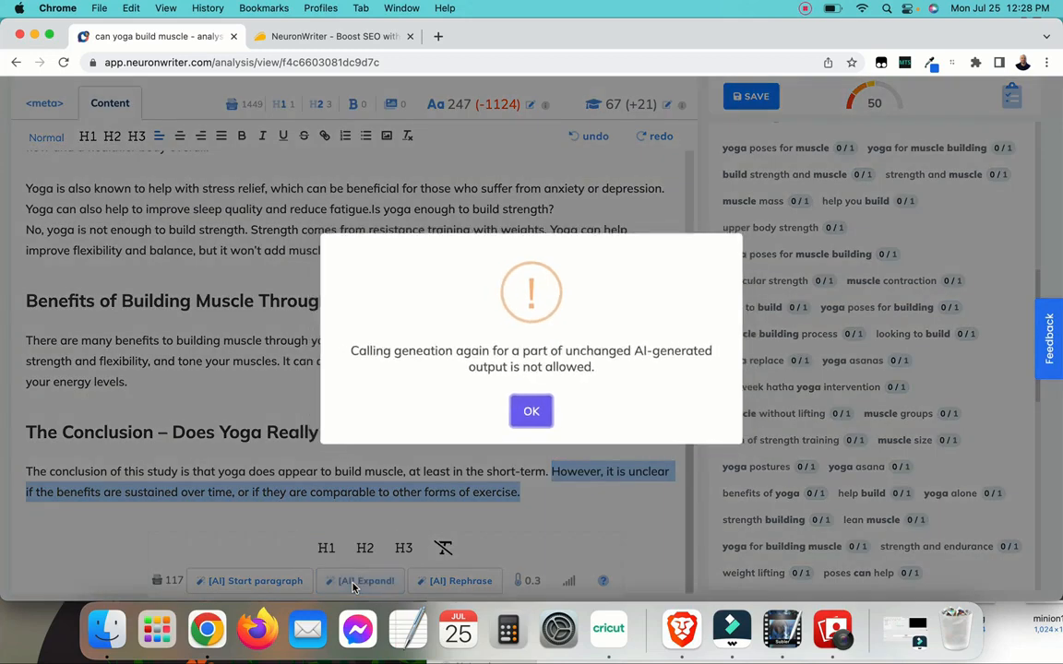
left_click(531, 416)
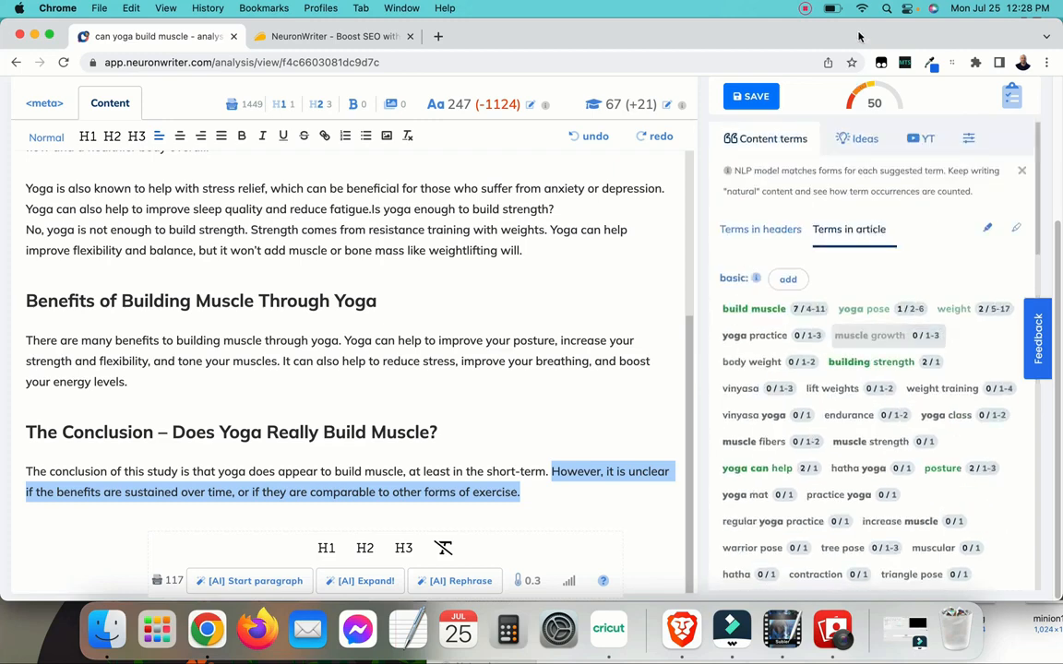
- Insert "practice" after "Yoga" in the second sentence under "Benefits of Building Muscle Through Yoga"
scroll(198, 314, "up", 5)
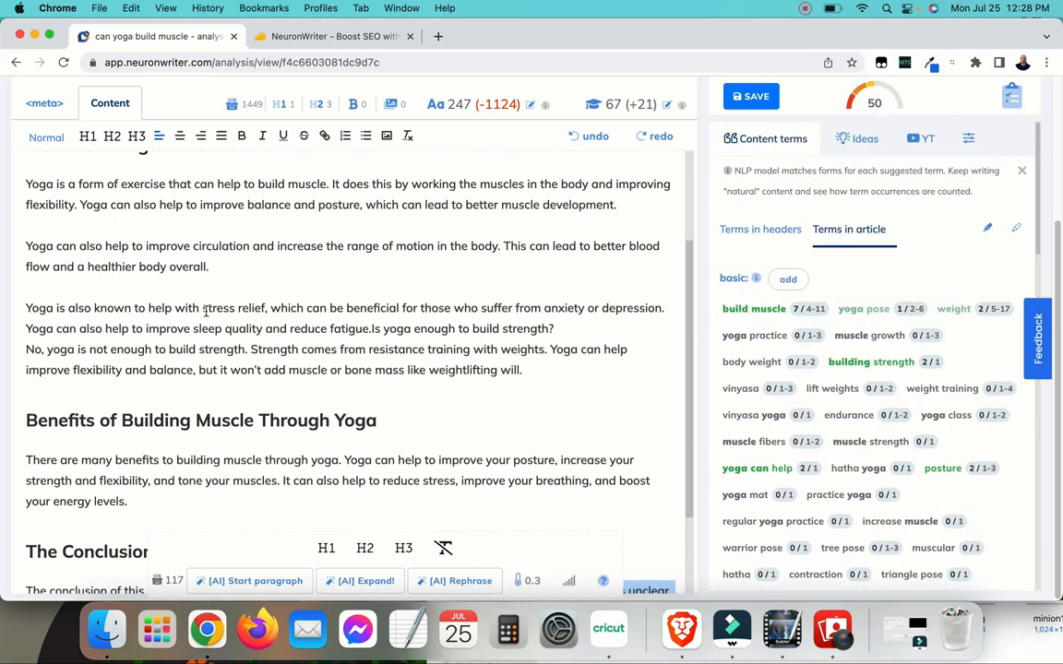
scroll(124, 363, "down", 1)
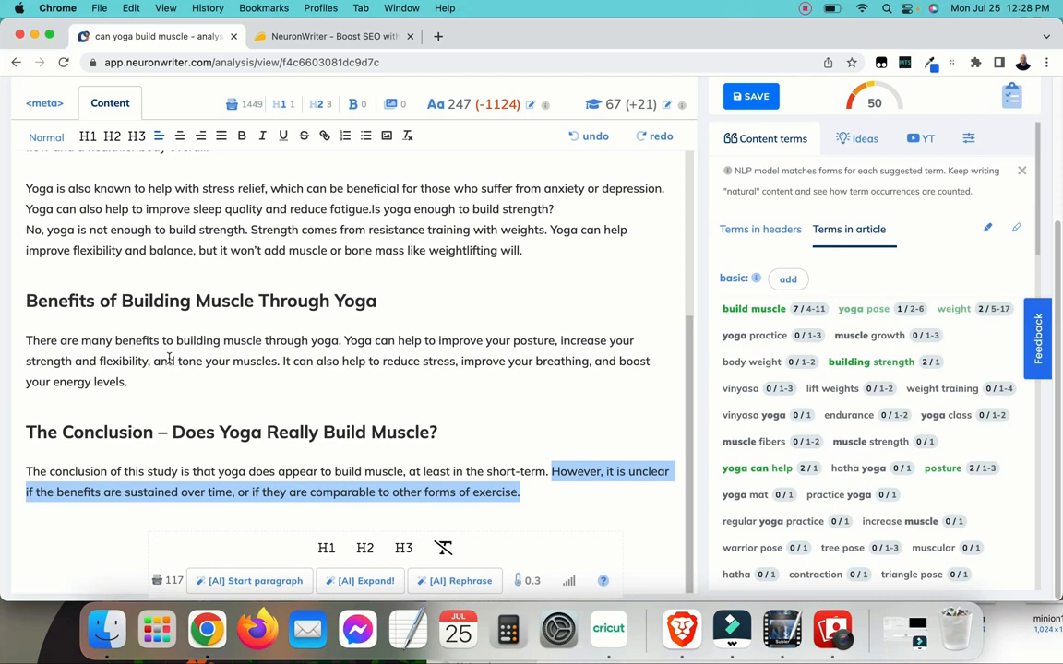
left_click(152, 388)
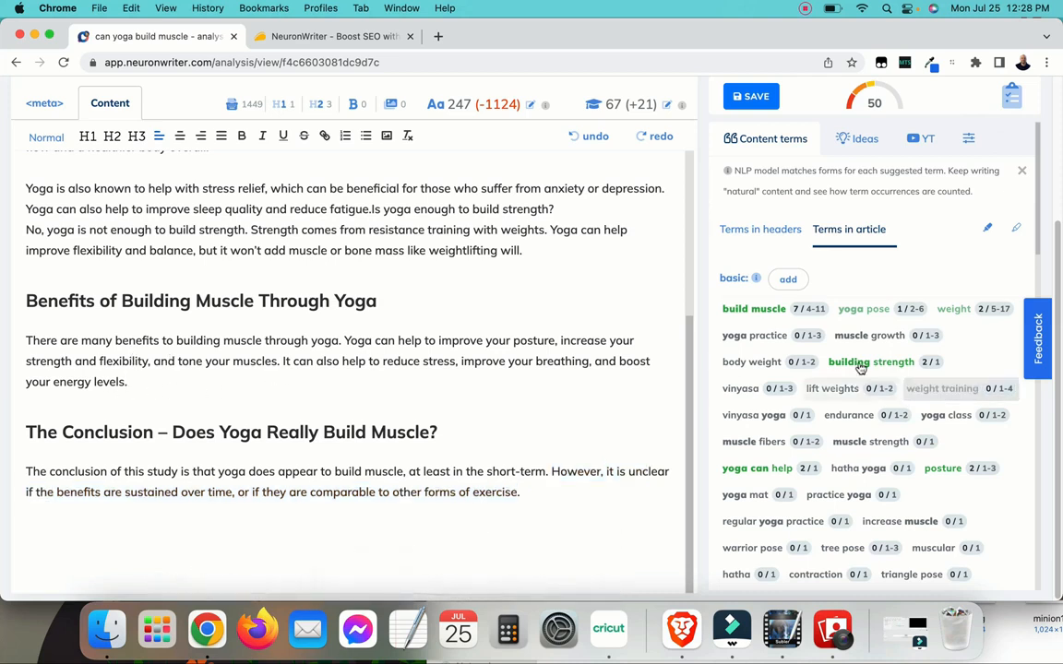
left_click(376, 340)
type("practice")
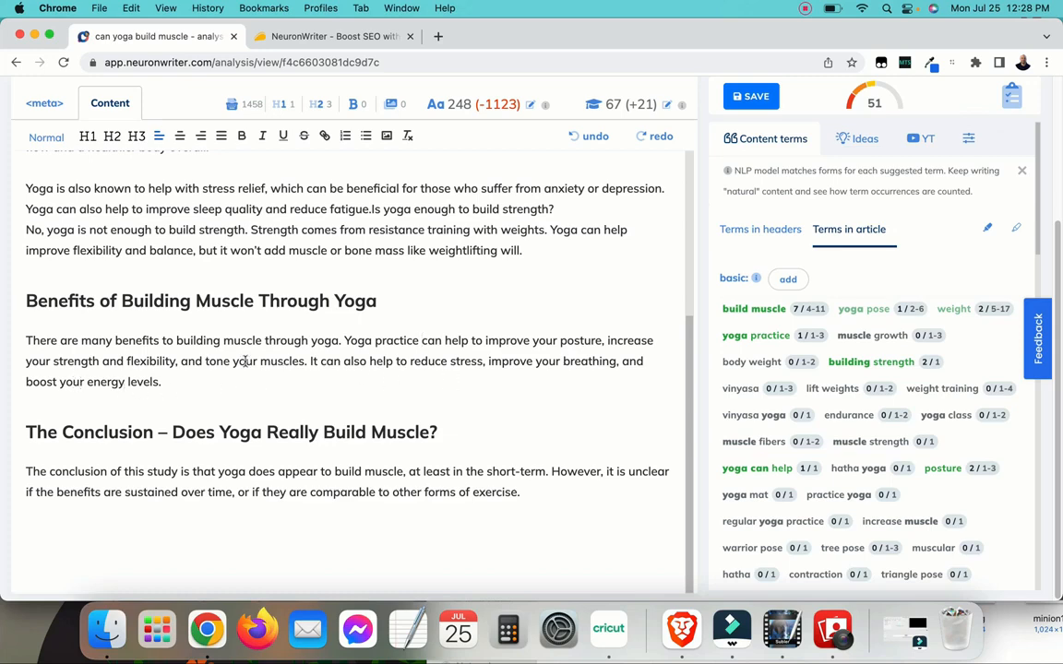
- Add "growth" after "build muscle" in the first sentence under "How Does Yoga Build Muscle?" and check the content score
scroll(238, 351, "up", 1)
scroll(221, 358, "up", 5)
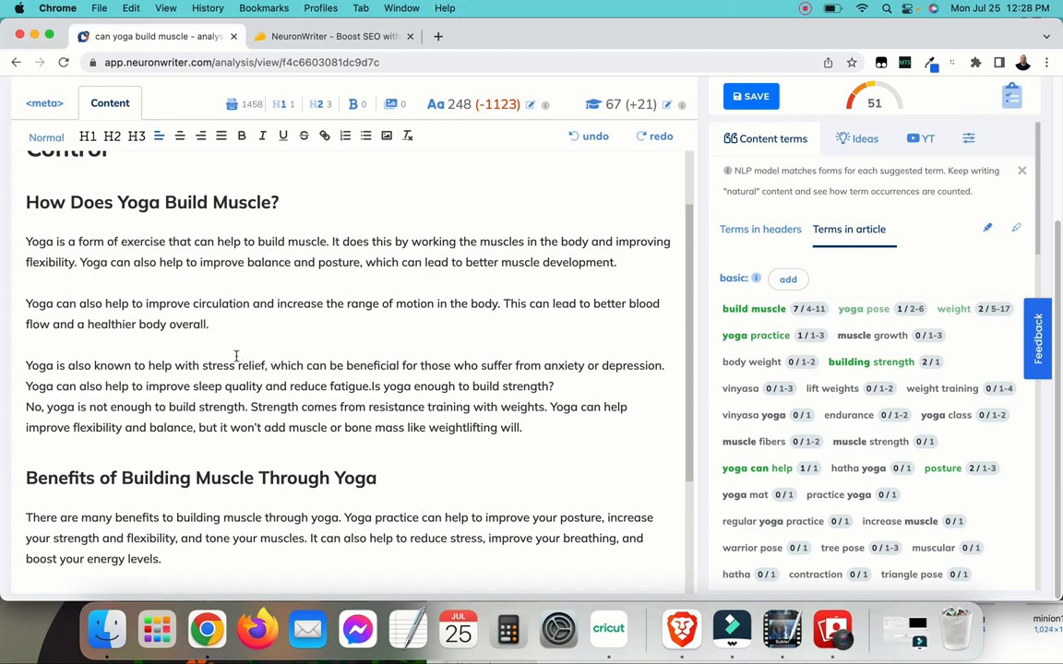
left_click(327, 243)
type("growth")
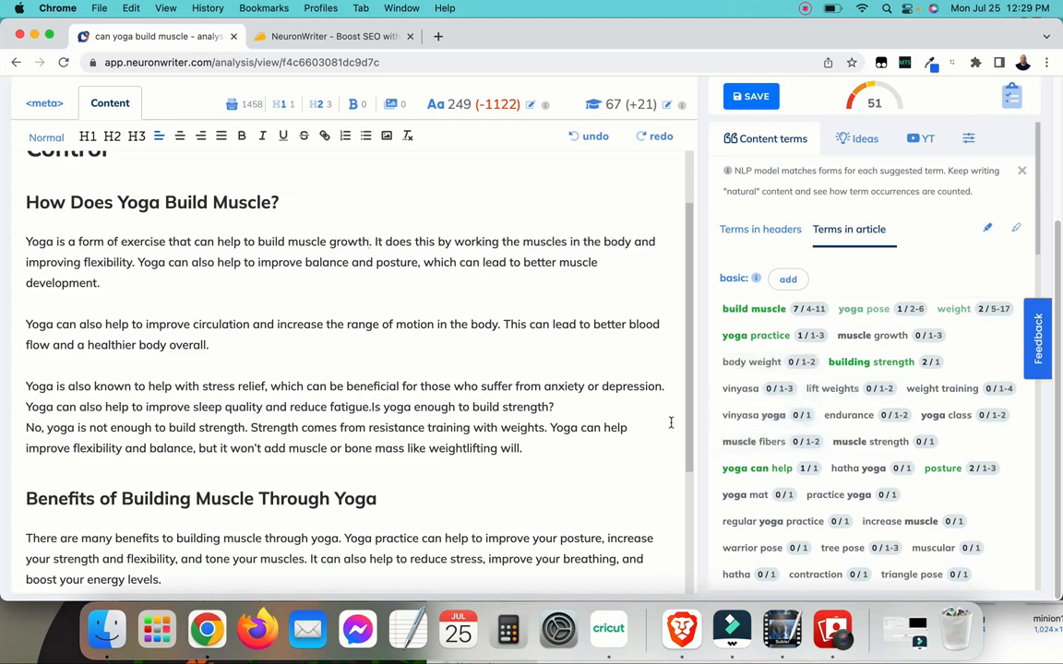
scroll(764, 435, "up", 4)
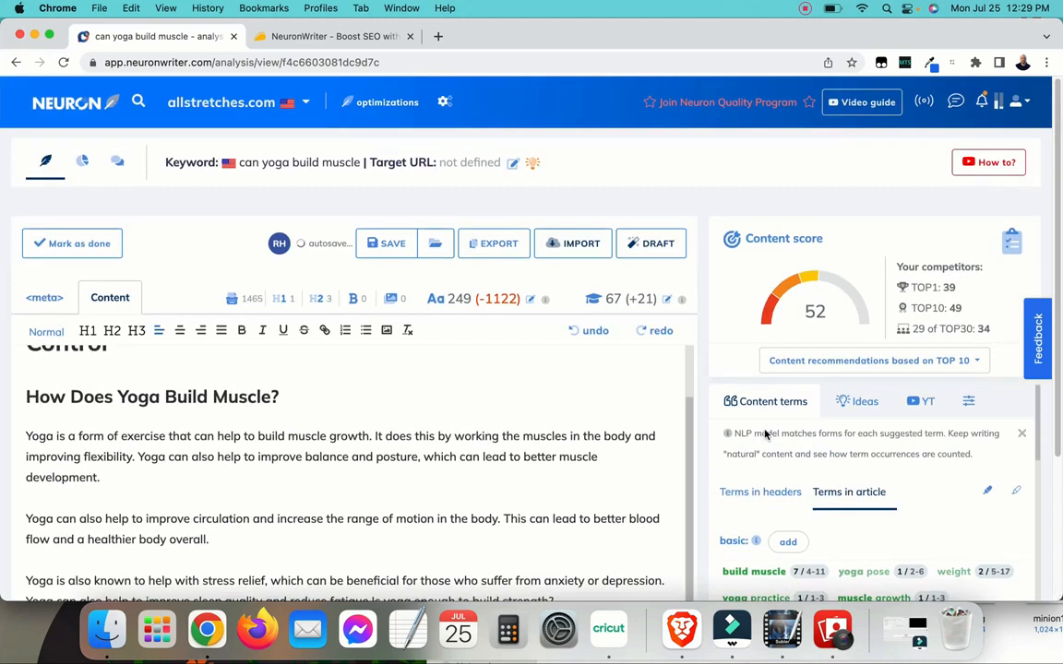
scroll(764, 435, "down", 3)
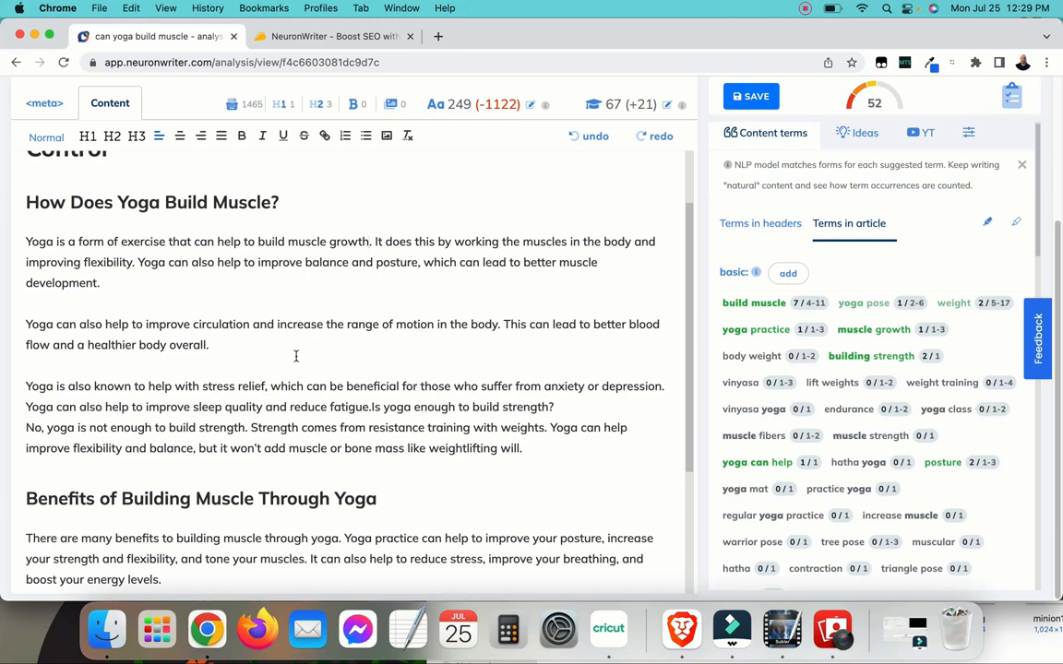
- Change "Strength comes from resistance training" to begin with "Muscle strength" in the paragraph answering whether yoga is enough
scroll(240, 337, "down", 1)
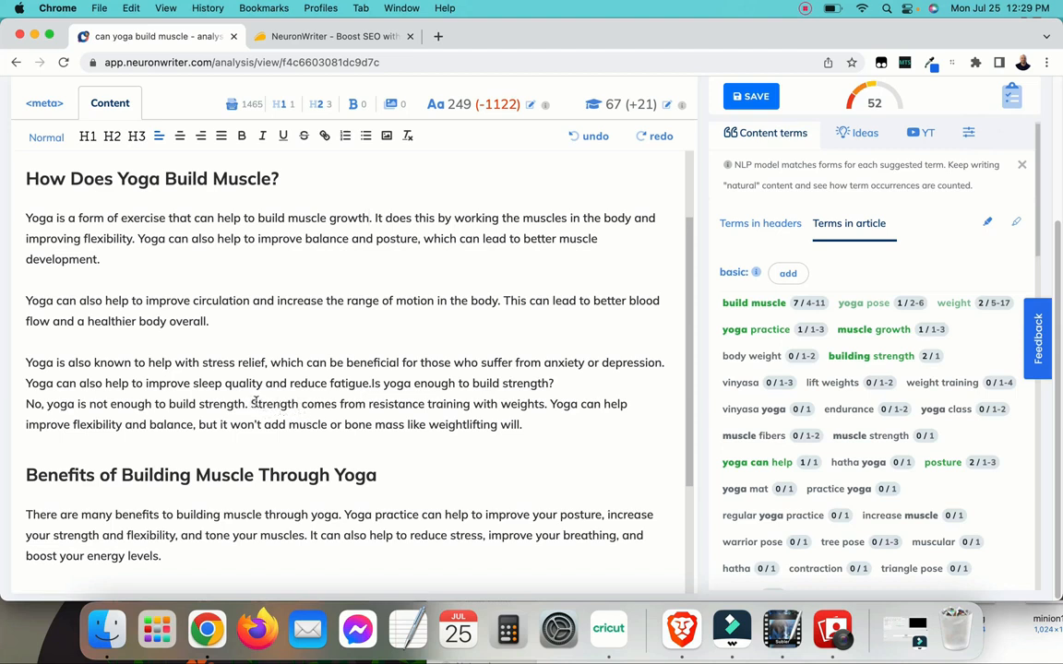
left_click_drag(251, 403, 260, 403)
type("Mus")
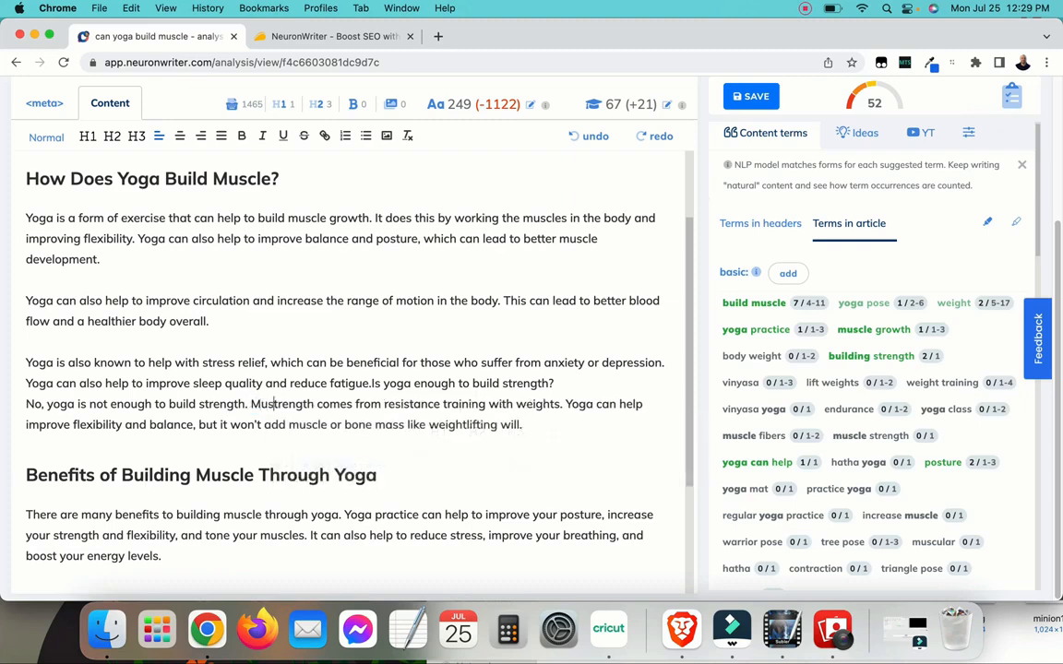
type("cle s")
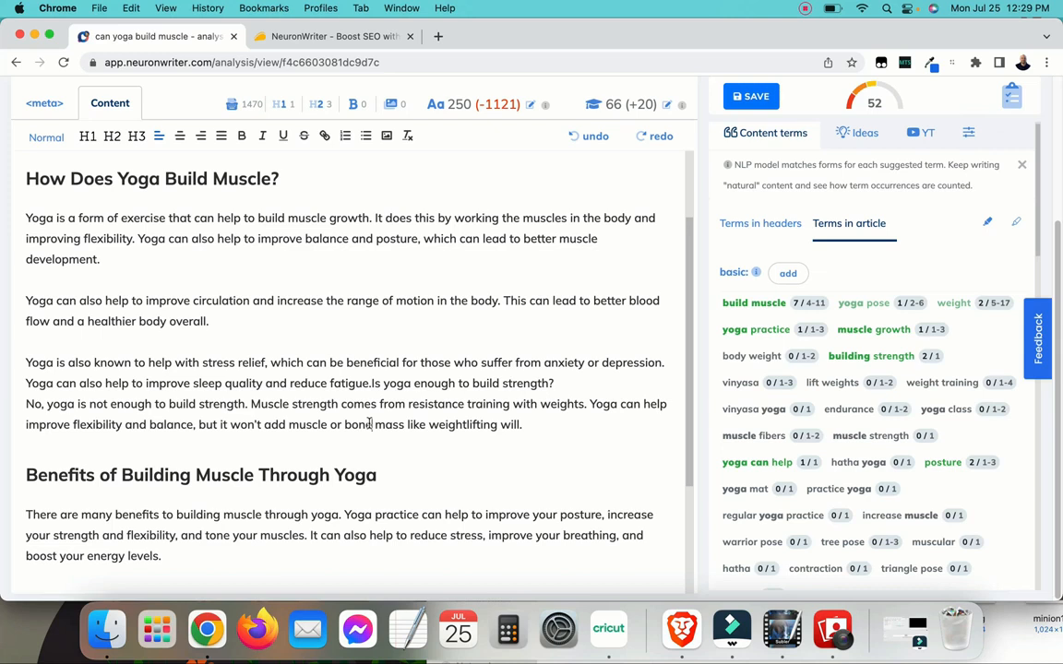
left_click(370, 423)
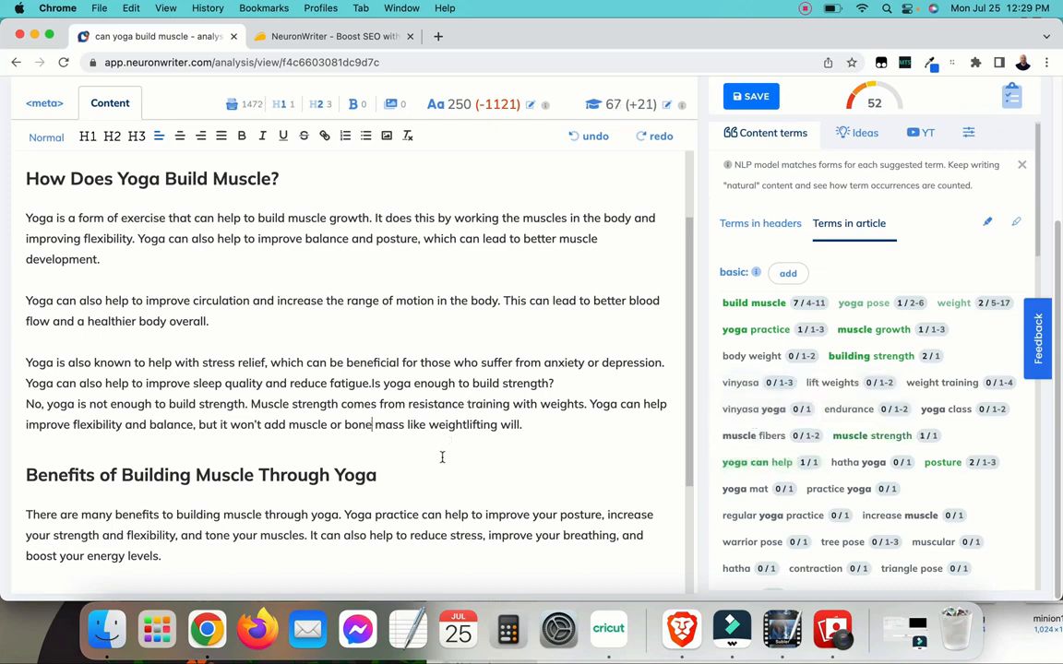
left_click_drag(428, 424, 497, 424)
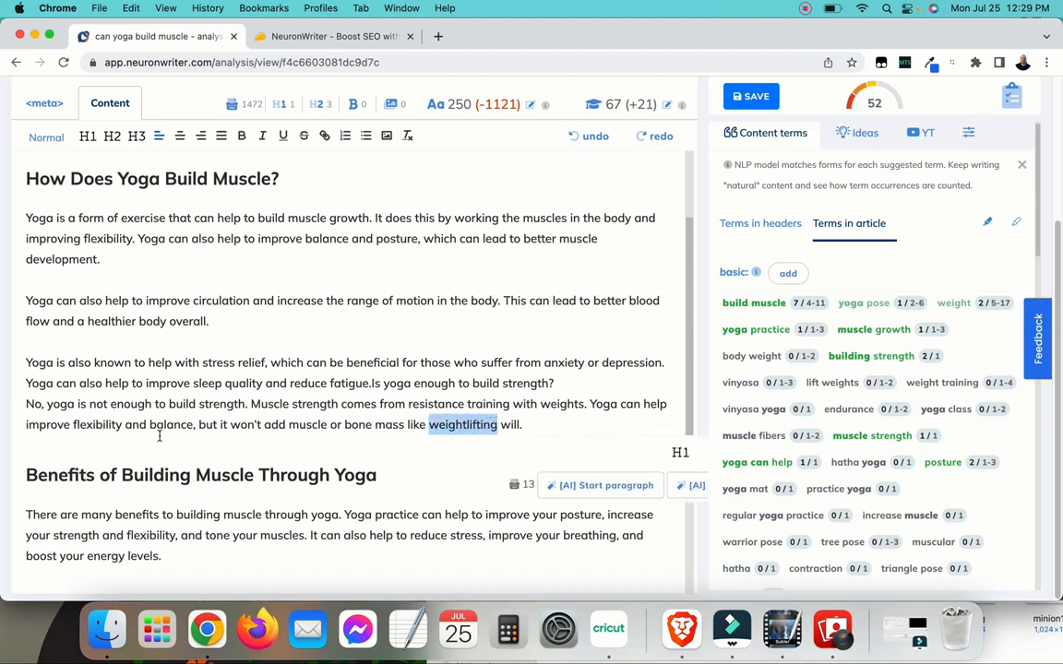
left_click(201, 424)
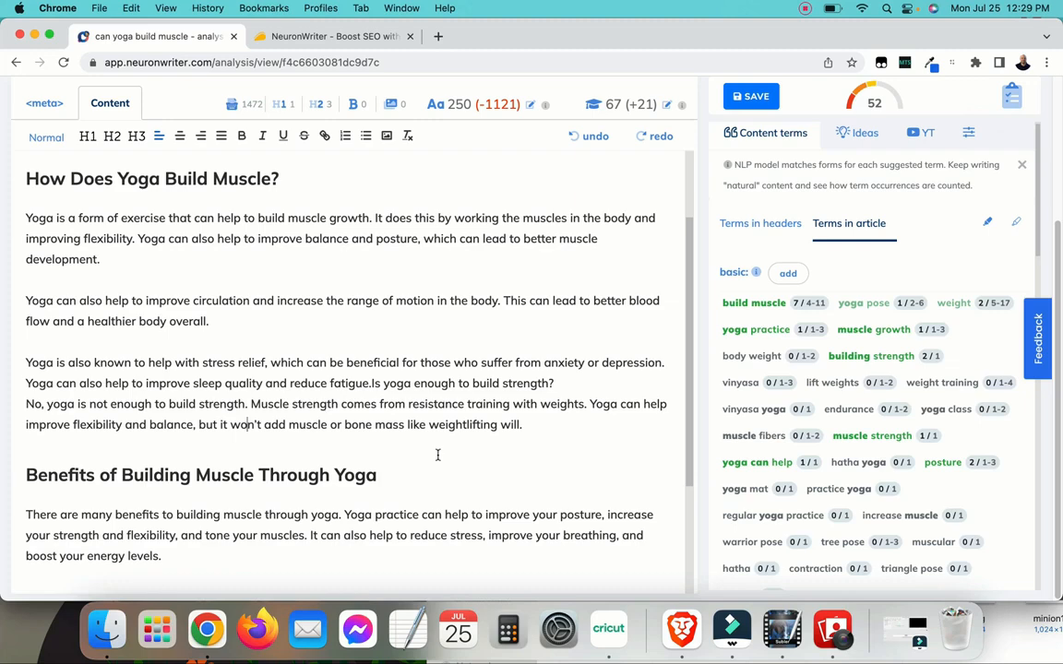
- Separate "Is yoga enough to build strength?" from the preceding paragraph and format it as an H2 heading
left_click(374, 385)
key("Return")
key("Return")
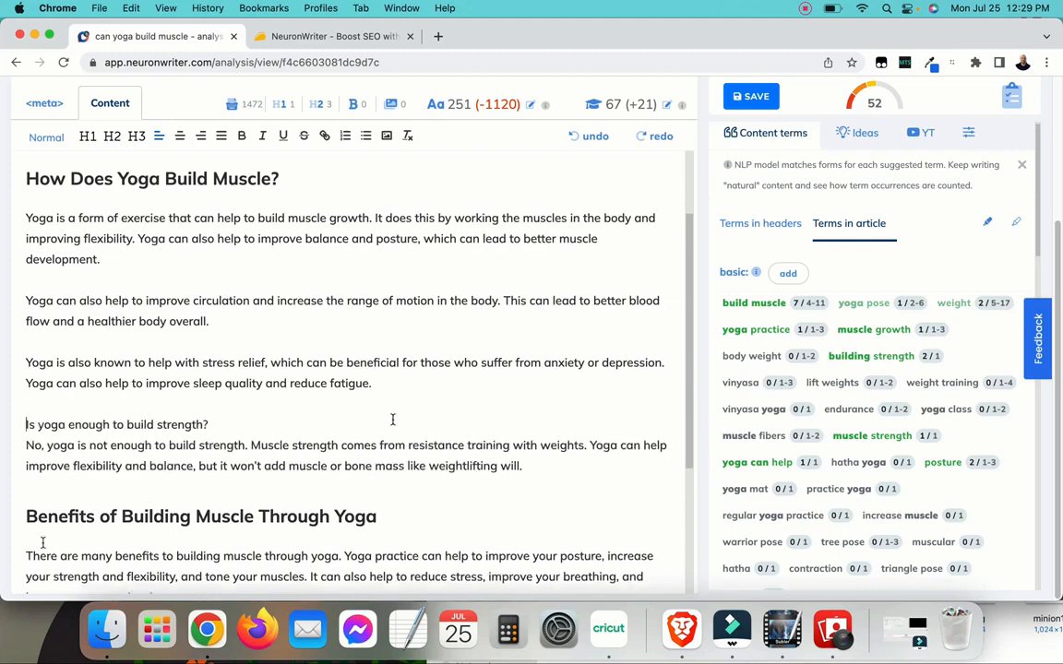
left_click_drag(209, 424, 24, 426)
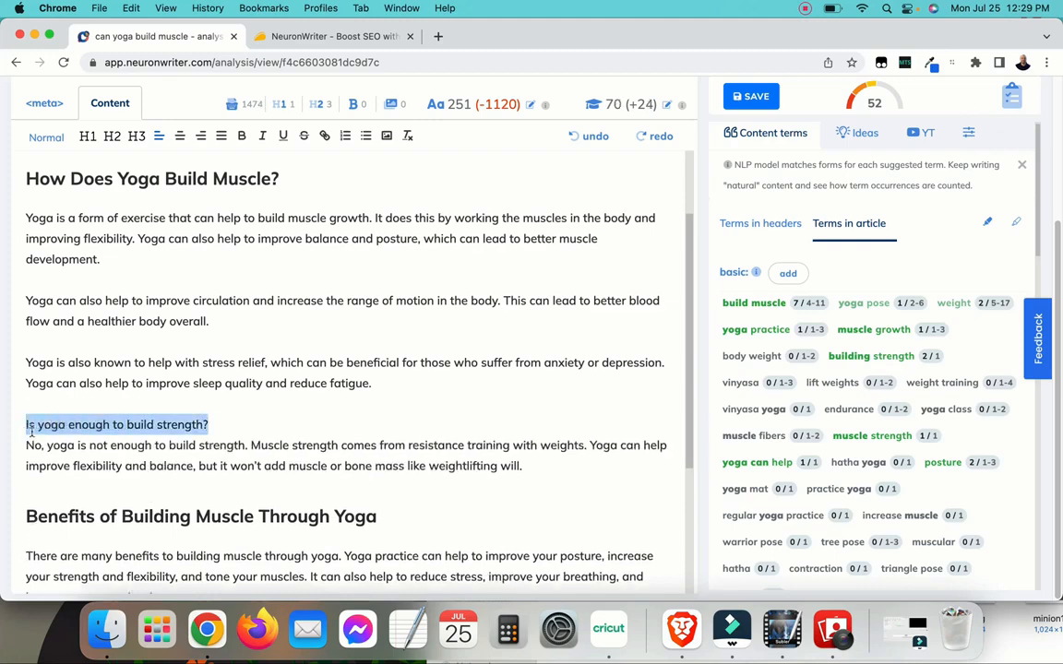
left_click(112, 136)
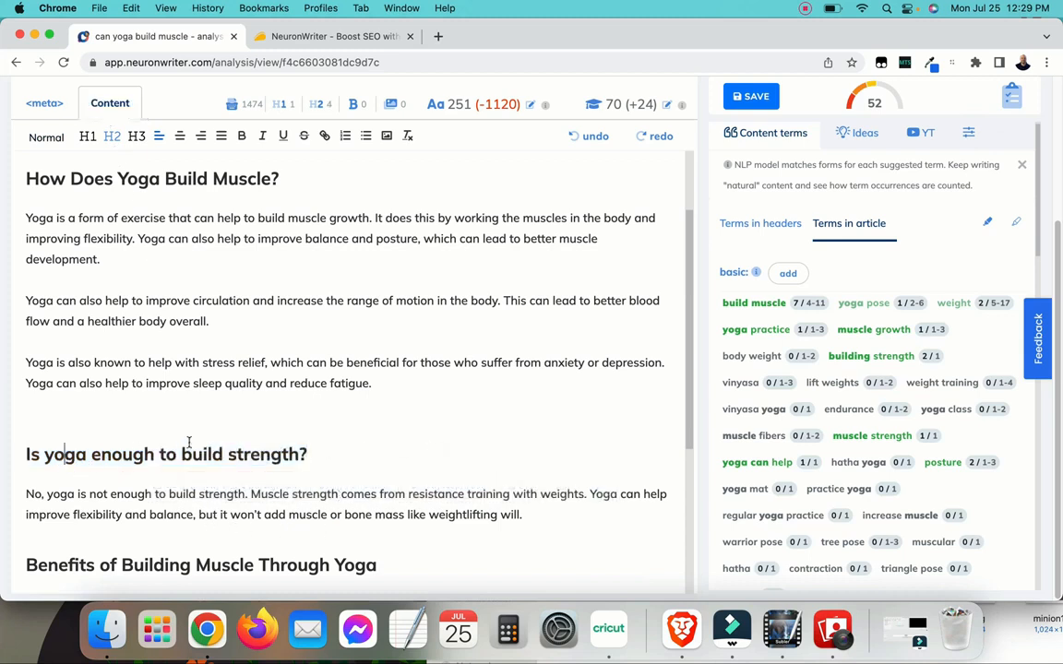
- Remove the extra blank line above the "Is yoga enough to build strength?" heading
left_click(386, 384)
key("BackSpace")
key("BackSpace")
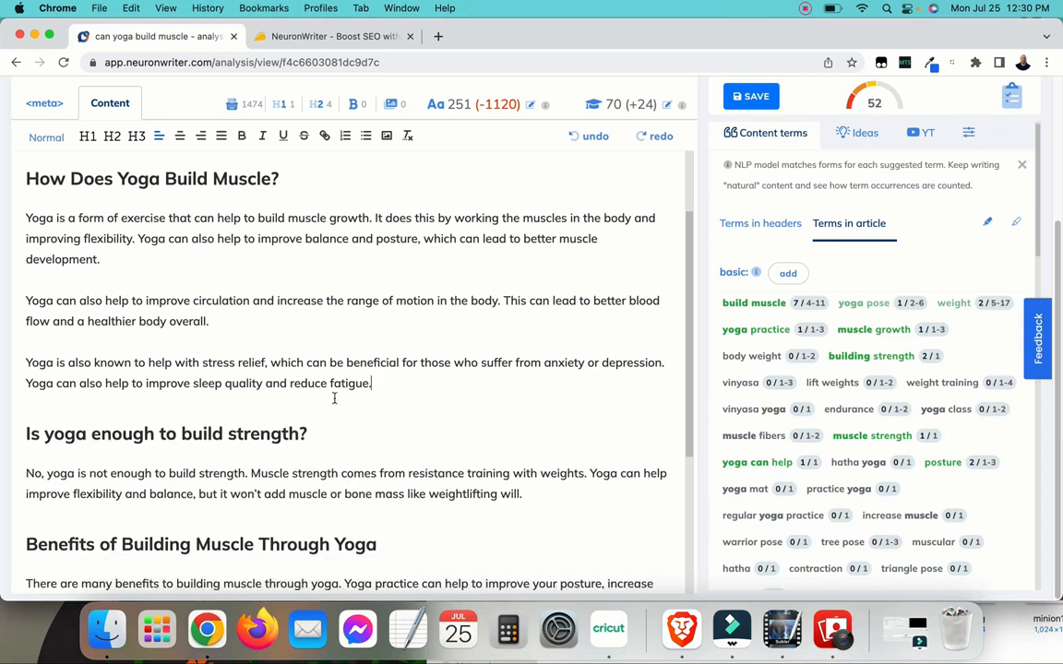
- Review the suggested content terms and how often each one occurs in the article
scroll(369, 383, "down", 3)
scroll(374, 388, "down", 2)
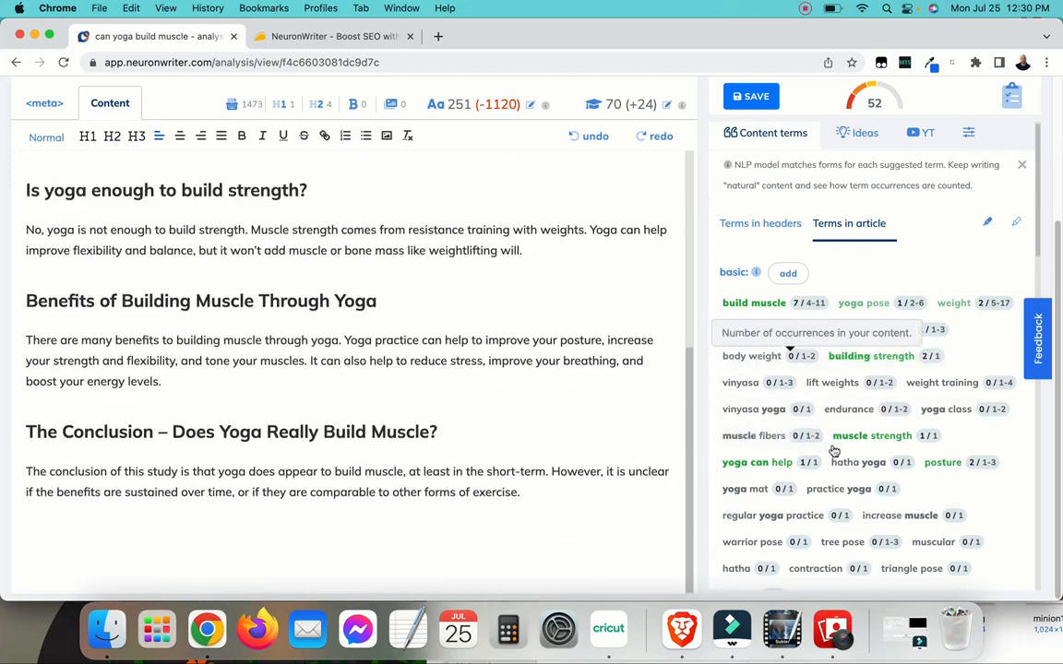
left_click(752, 436)
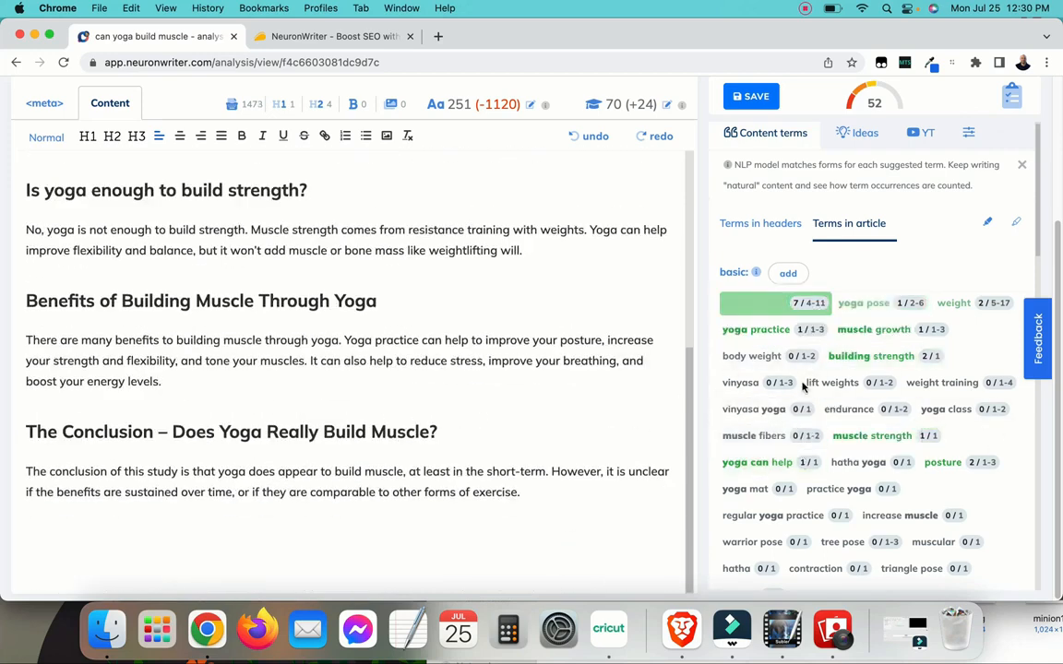
scroll(806, 382, "down", 10)
scroll(801, 390, "down", 5)
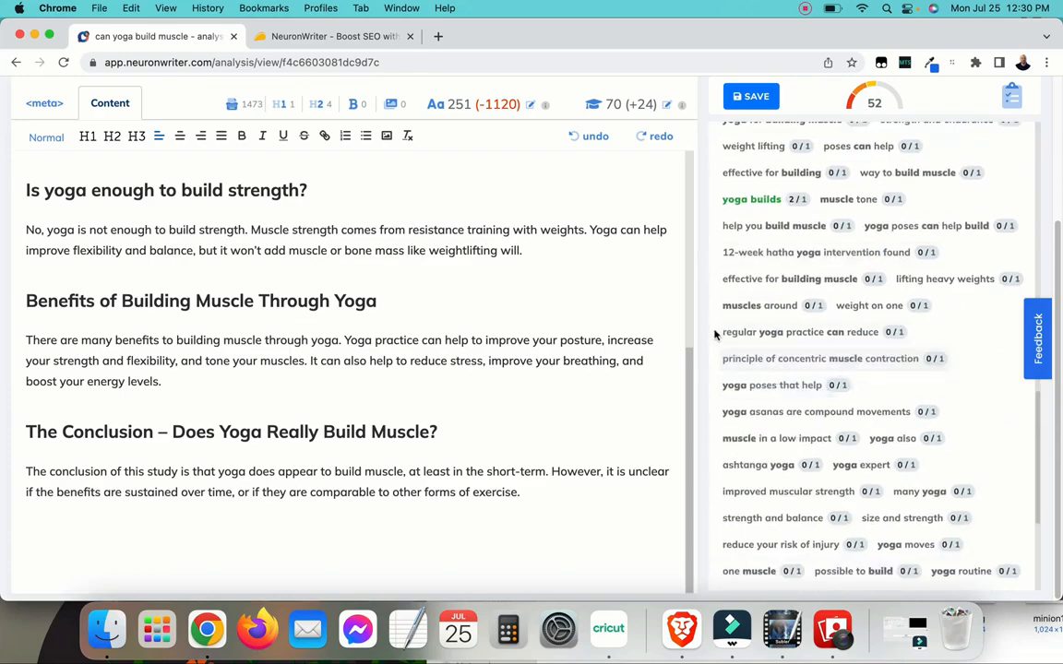
scroll(328, 304, "up", 15)
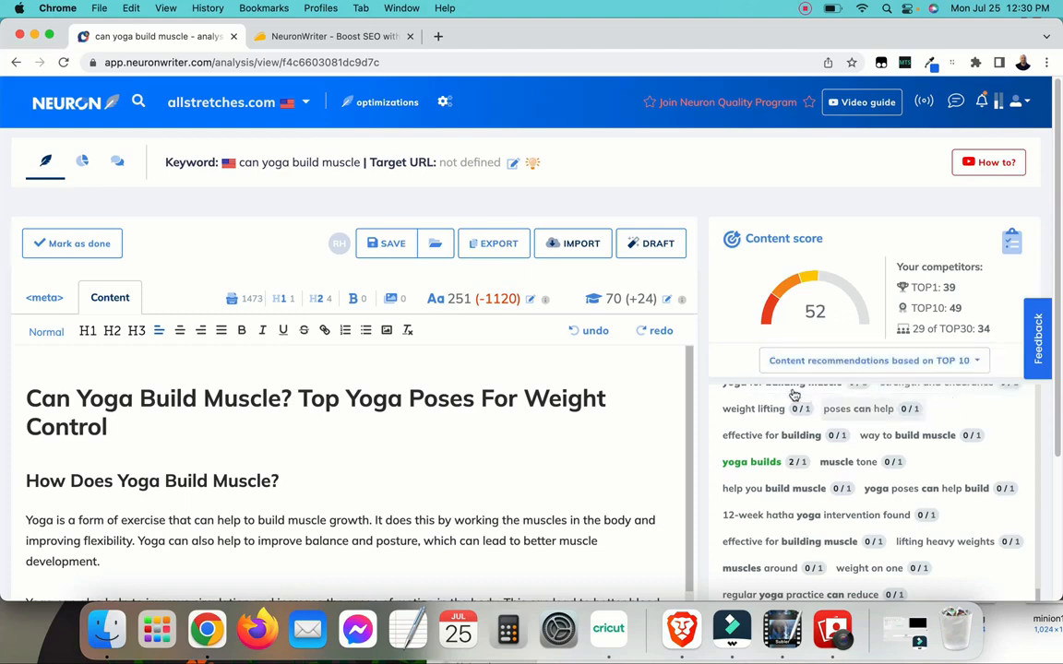
scroll(968, 439, "up", 5)
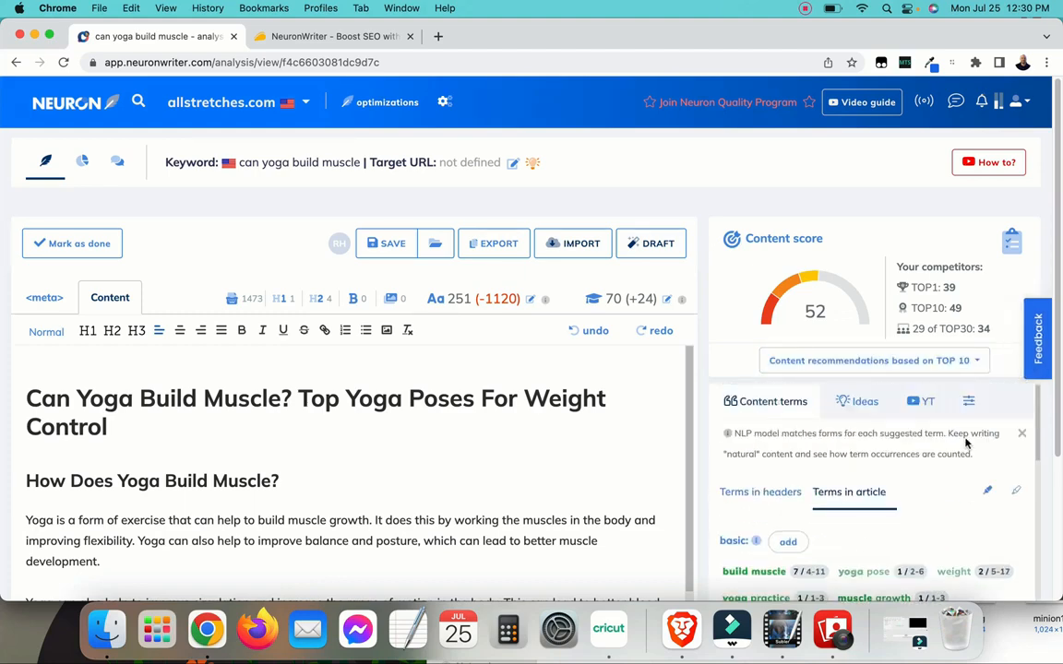
- Show the content ideas with questions to answer, and check the article's word count against the recommended length
left_click(867, 413)
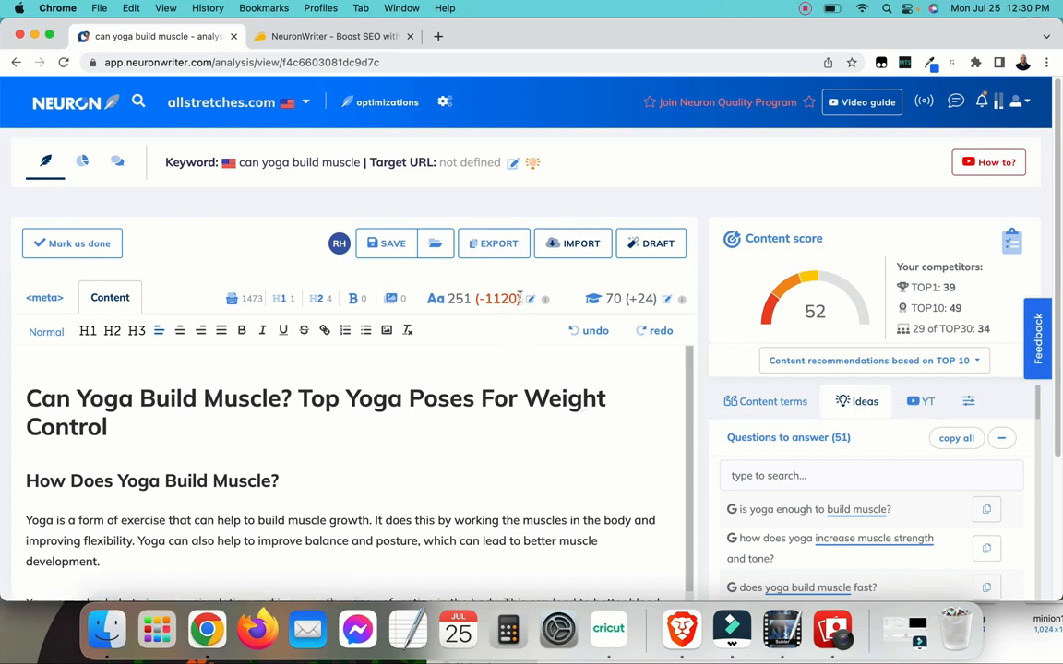
left_click_drag(515, 297, 483, 299)
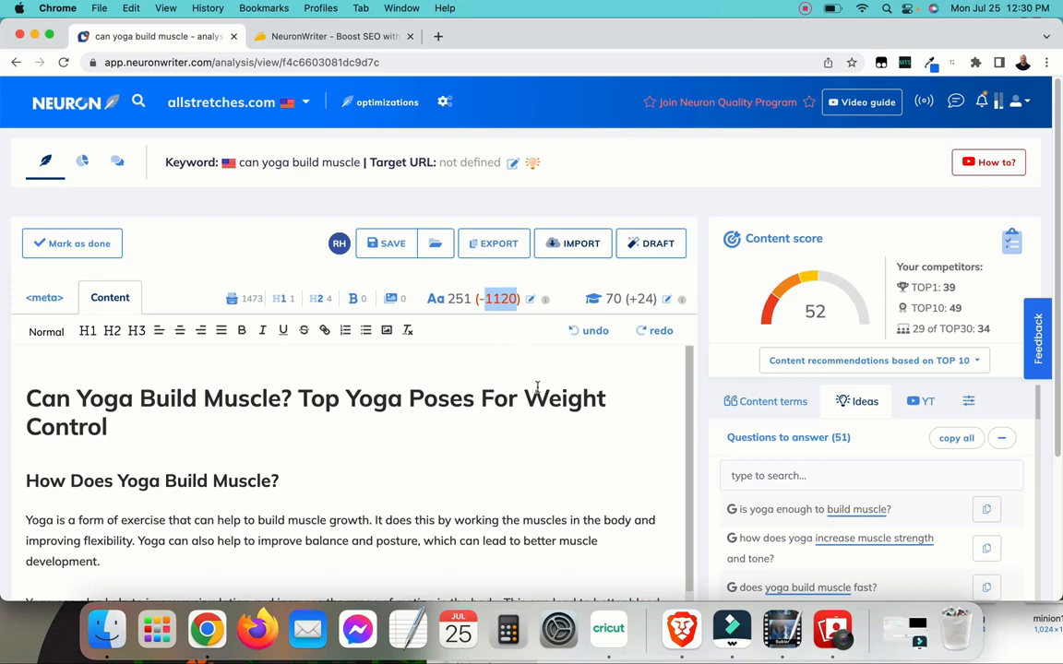
scroll(531, 379, "down", 2)
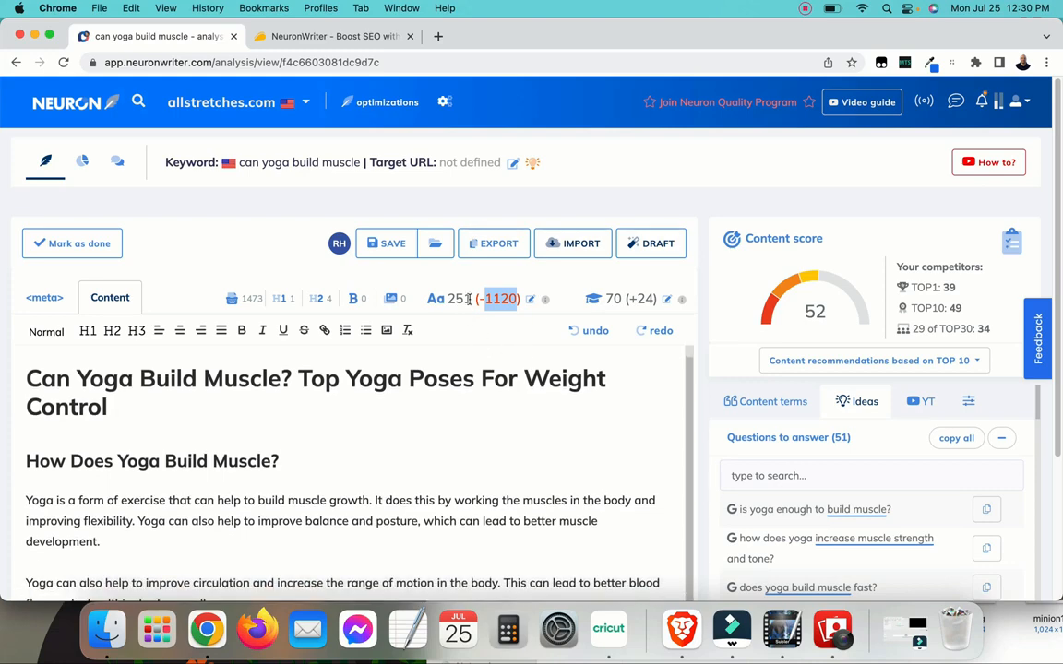
left_click_drag(471, 299, 449, 300)
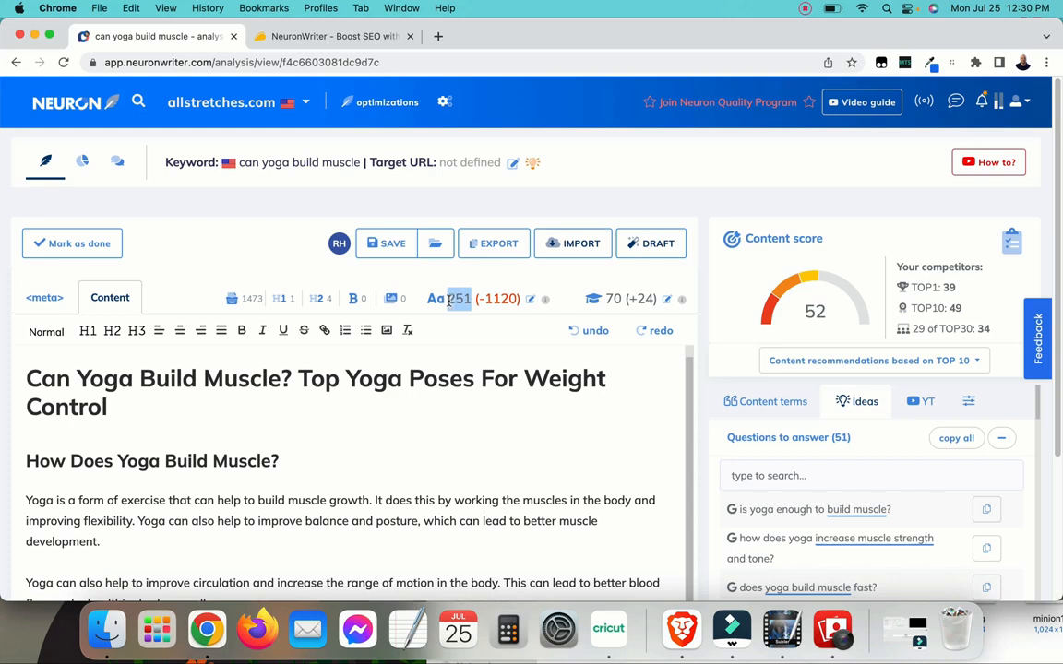
left_click(535, 460)
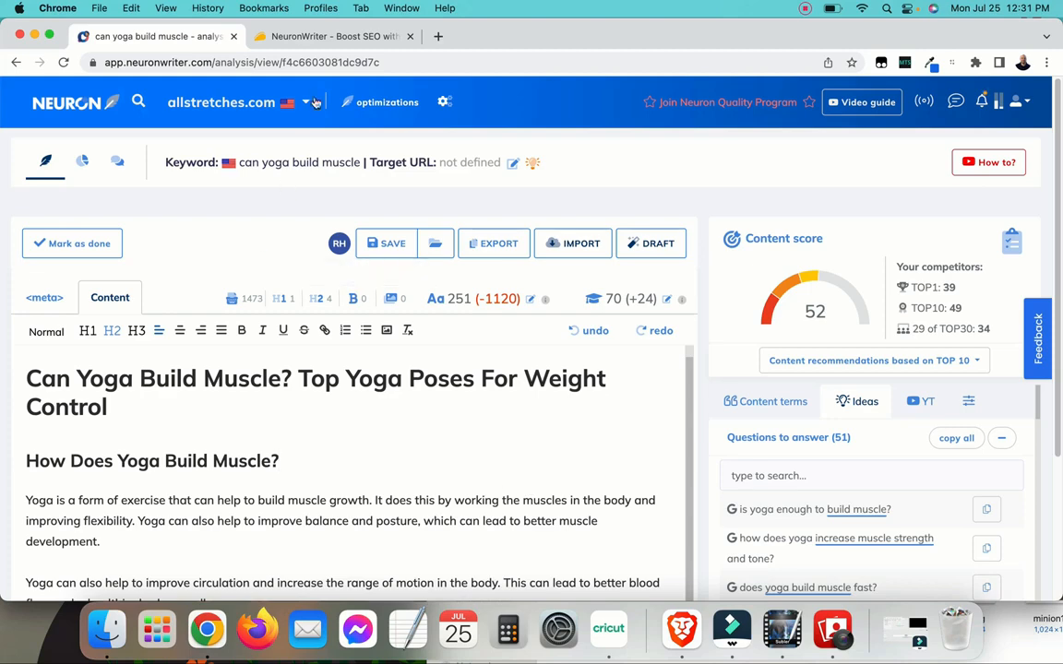
- Switch to the AppSumo product page for NeuronWriter
left_click(289, 36)
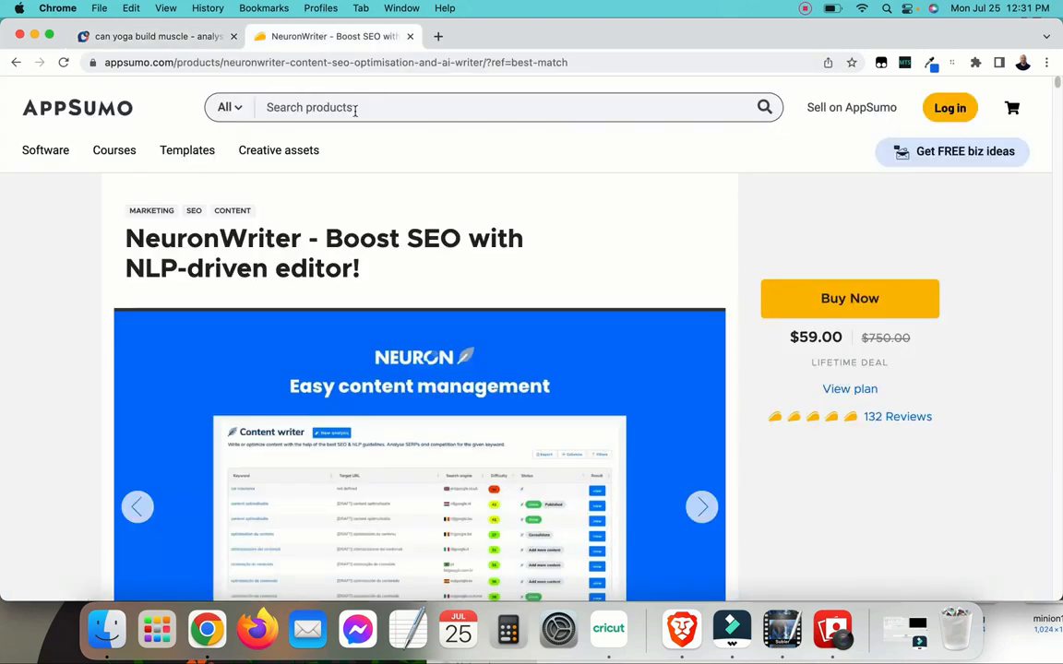